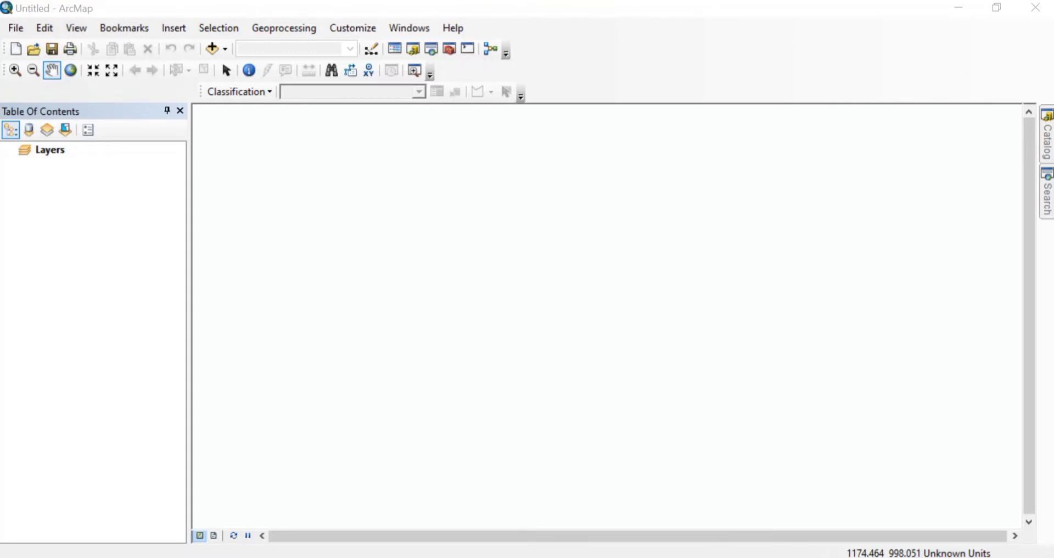
Step: Connect the LULC folder on the desktop as a data source and open its Merged Landsat images folder
left_click(210, 47)
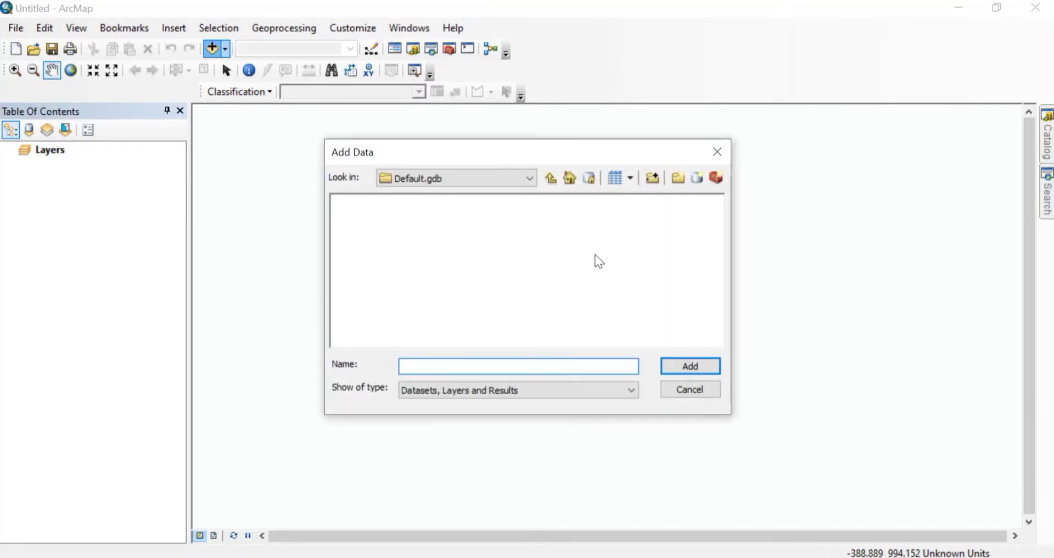
left_click(653, 185)
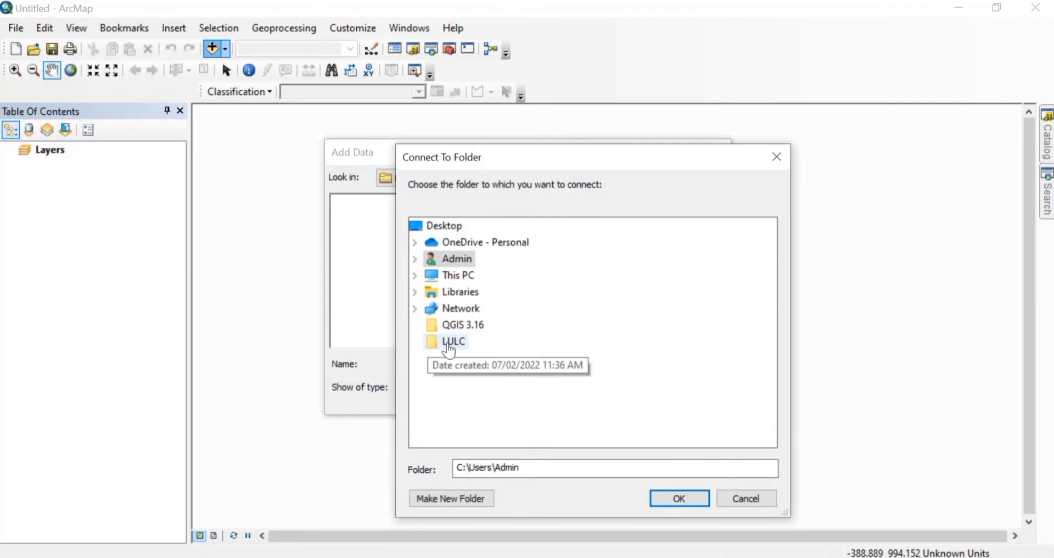
left_click(449, 346)
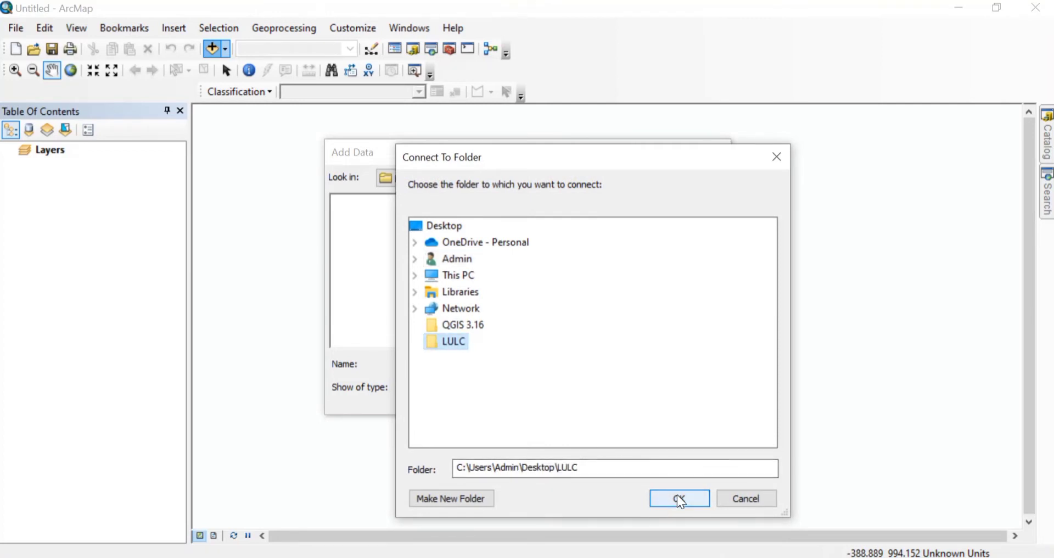
left_click(679, 498)
double_click(404, 209)
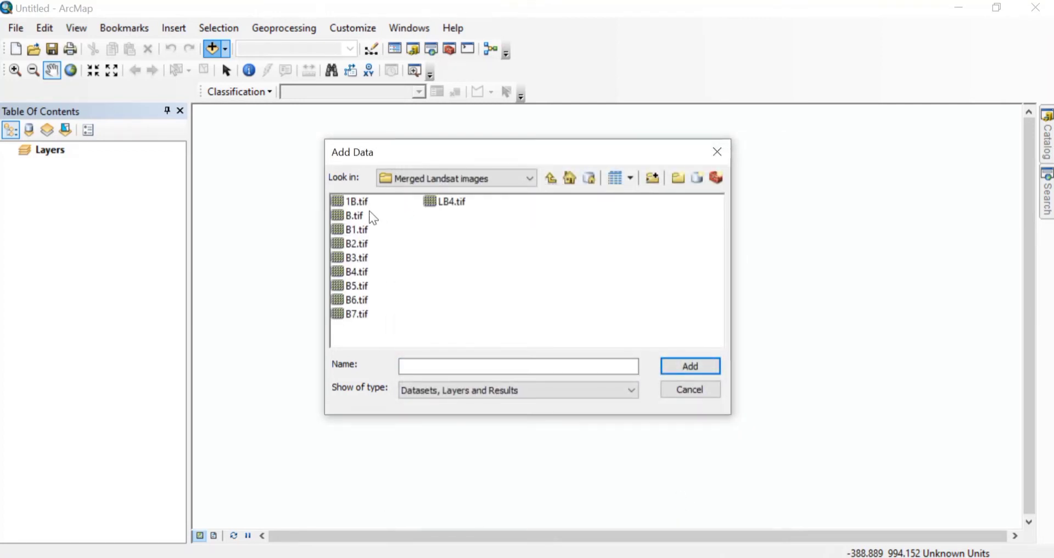
Step: Add the band rasters B1.tif, B2.tif, B3.tif, LB4.tif, B5.tif, B6.tif and B7.tif to the map
left_click(357, 229)
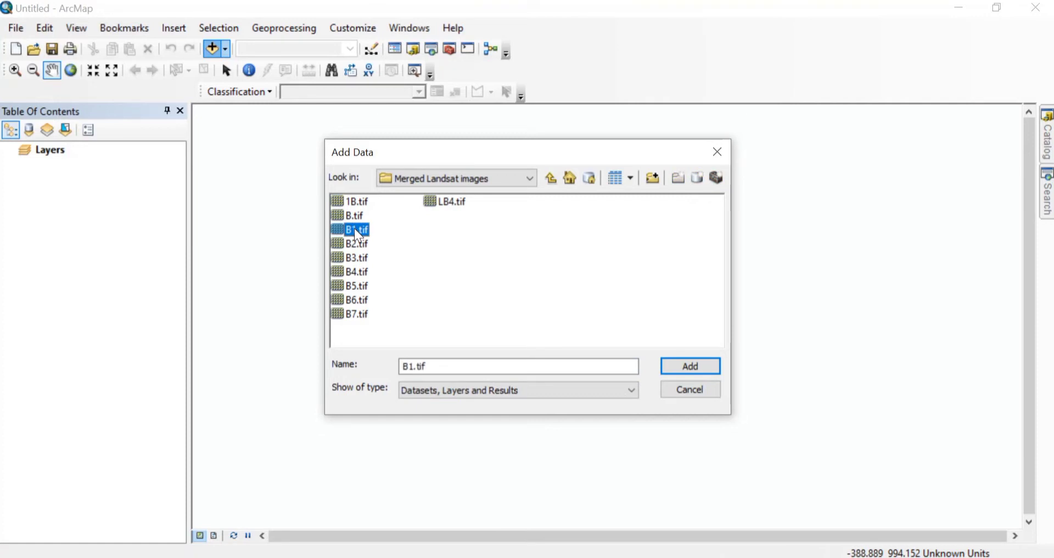
left_click(363, 260, "shift")
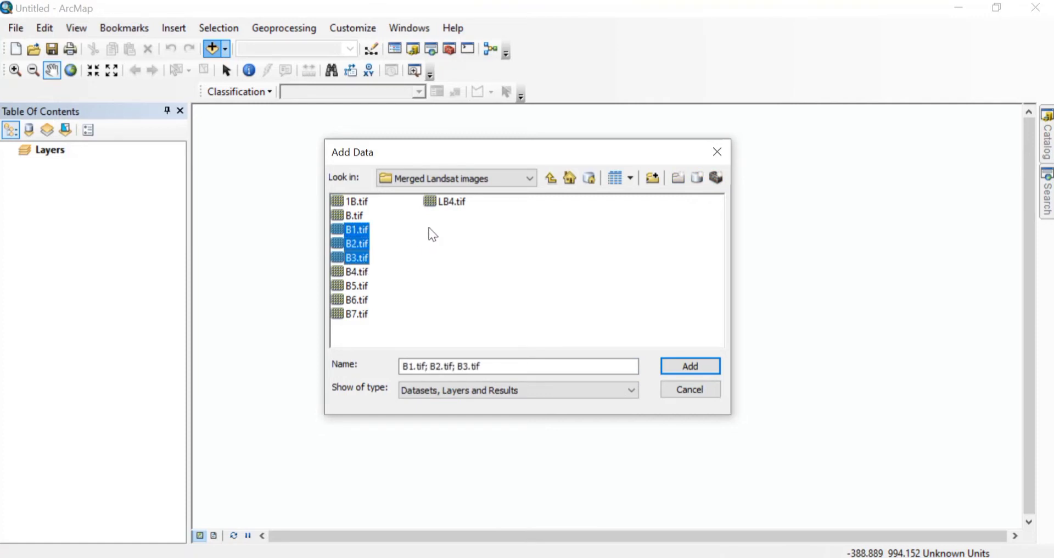
left_click(455, 201, "ctrl")
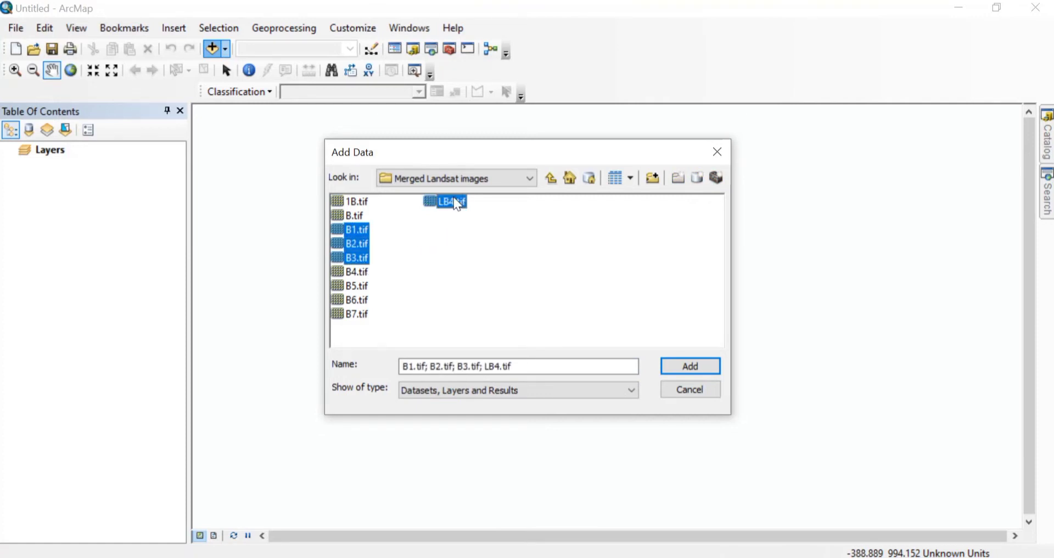
left_click(357, 286, "ctrl")
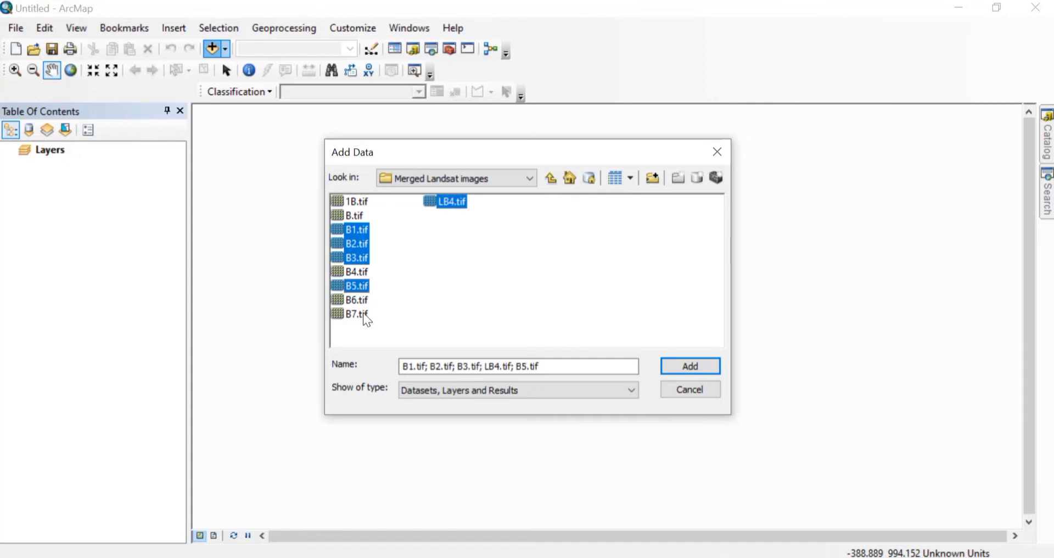
left_click(364, 312, "ctrl+shift")
left_click(694, 367)
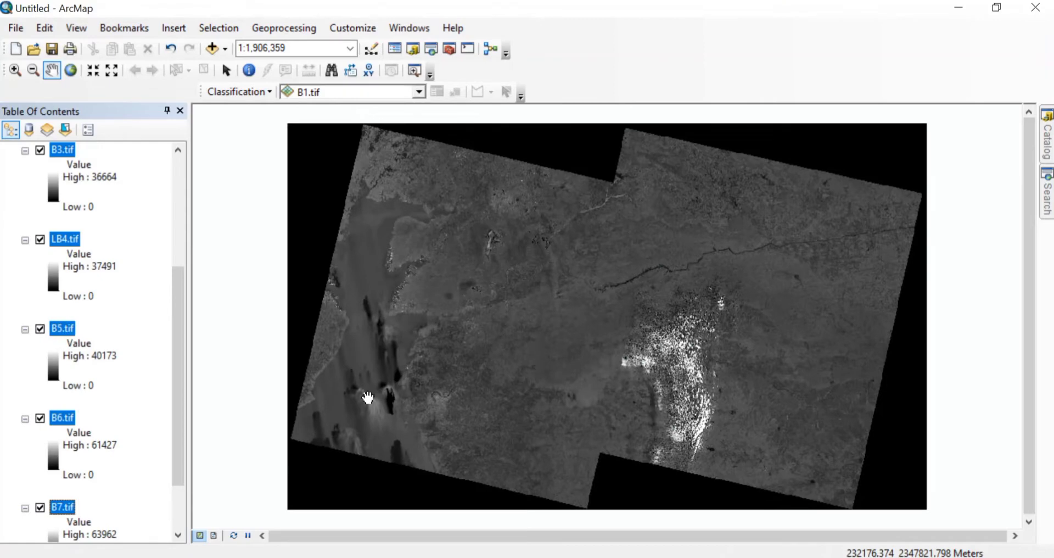
Step: Add the SURAT.shp boundary from the D:\Desktop\STUDY AREA folder to the map
left_click_drag(537, 376, 485, 365)
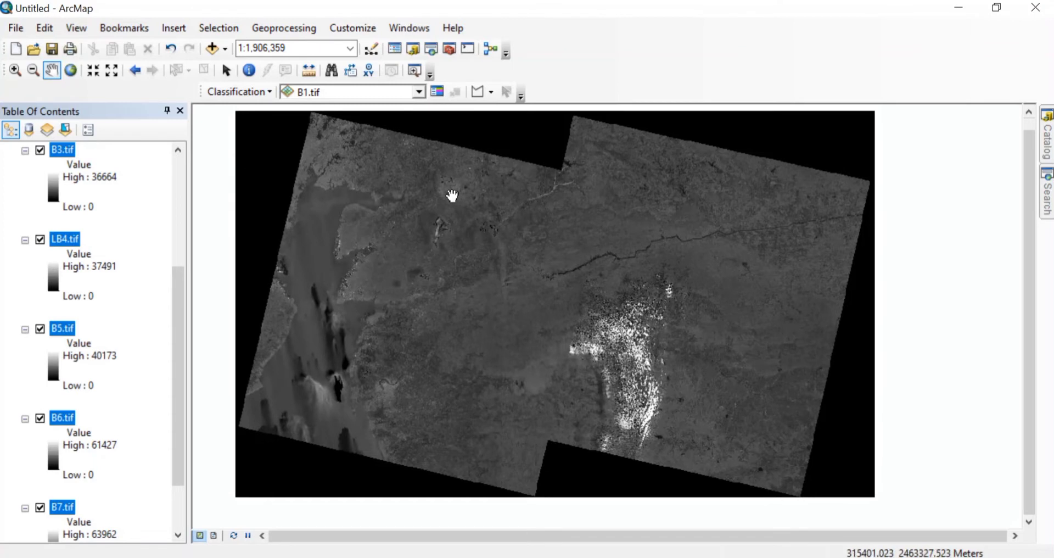
left_click_drag(452, 195, 473, 208)
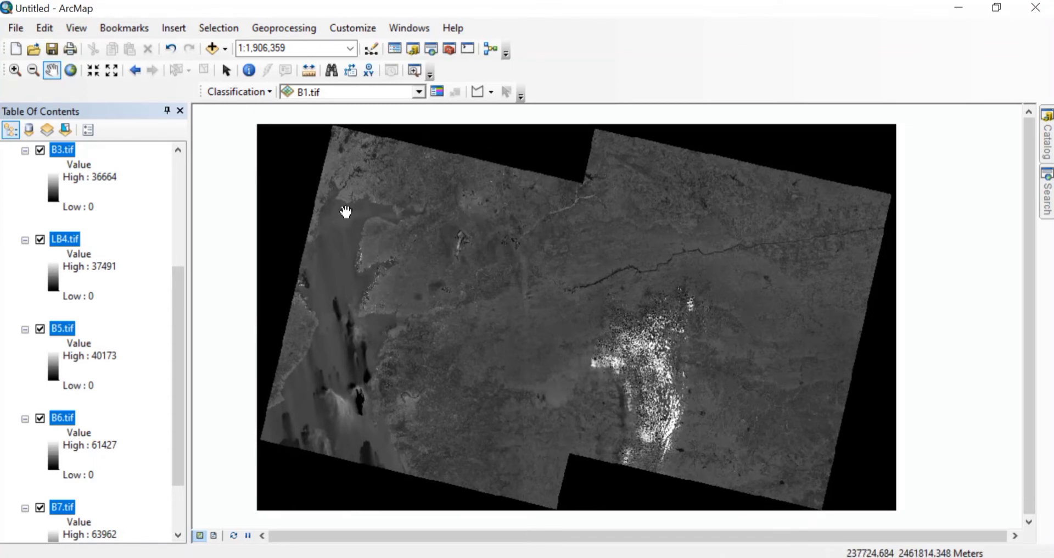
left_click(212, 49)
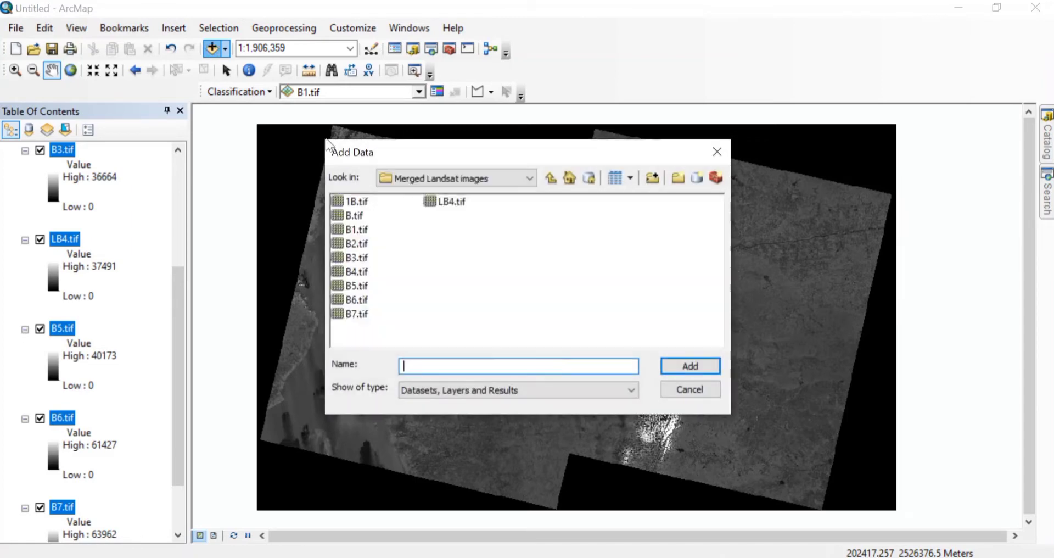
left_click(654, 182)
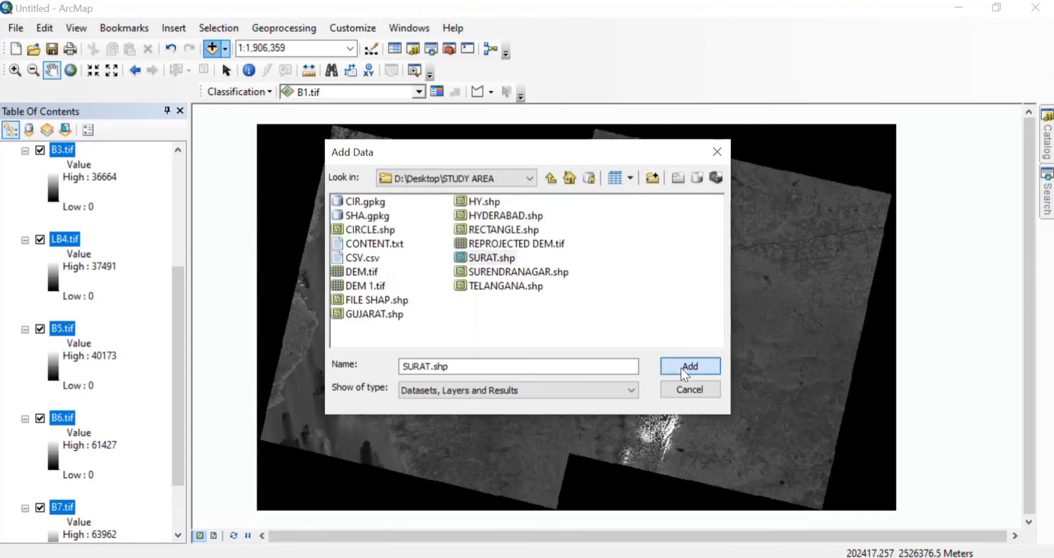
left_click(680, 367)
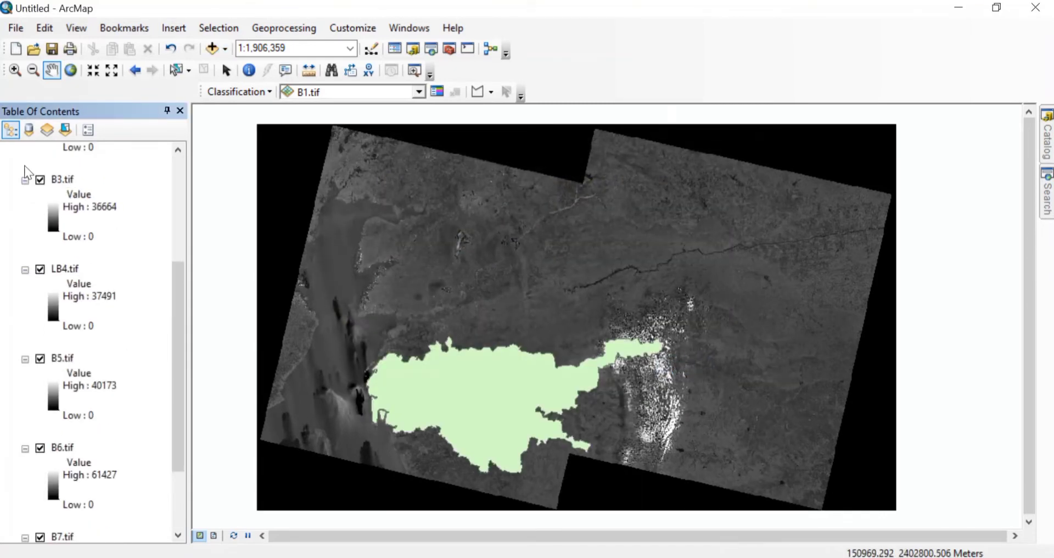
Step: Change the SURAT layer's symbol to the Hollow style so only its outline is drawn
scroll(24, 168, "up", 5)
right_click(63, 167)
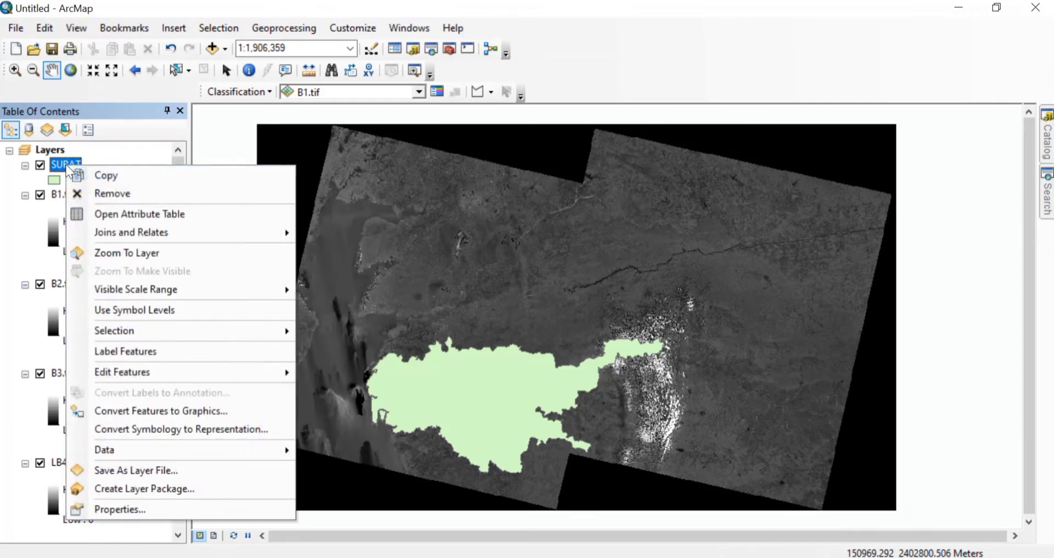
left_click(189, 503)
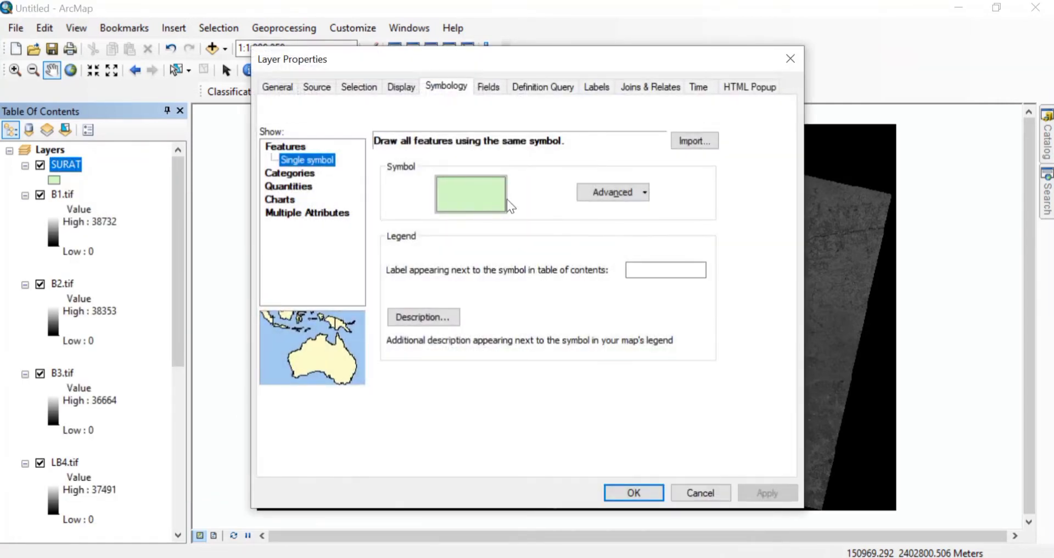
left_click(486, 192)
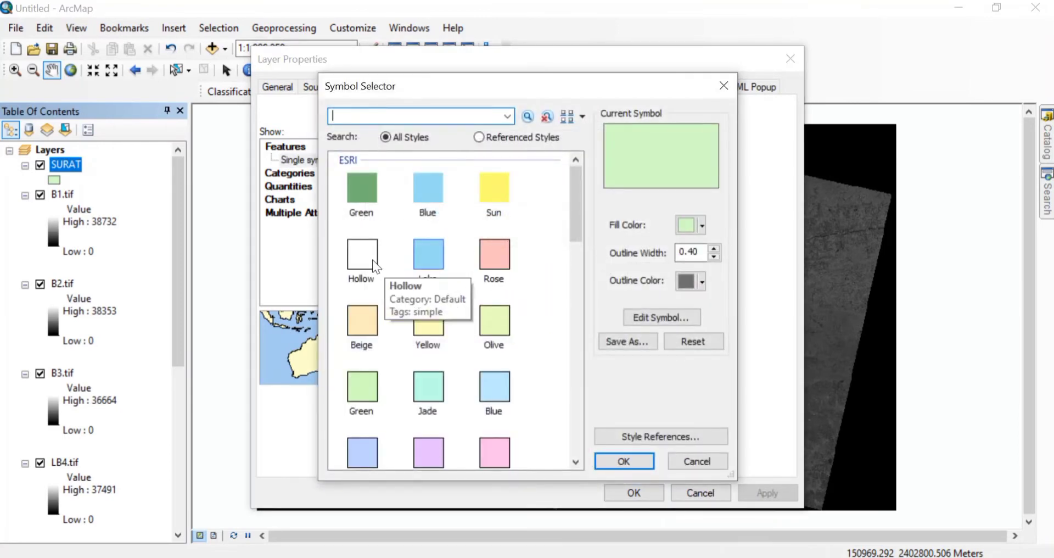
left_click(363, 257)
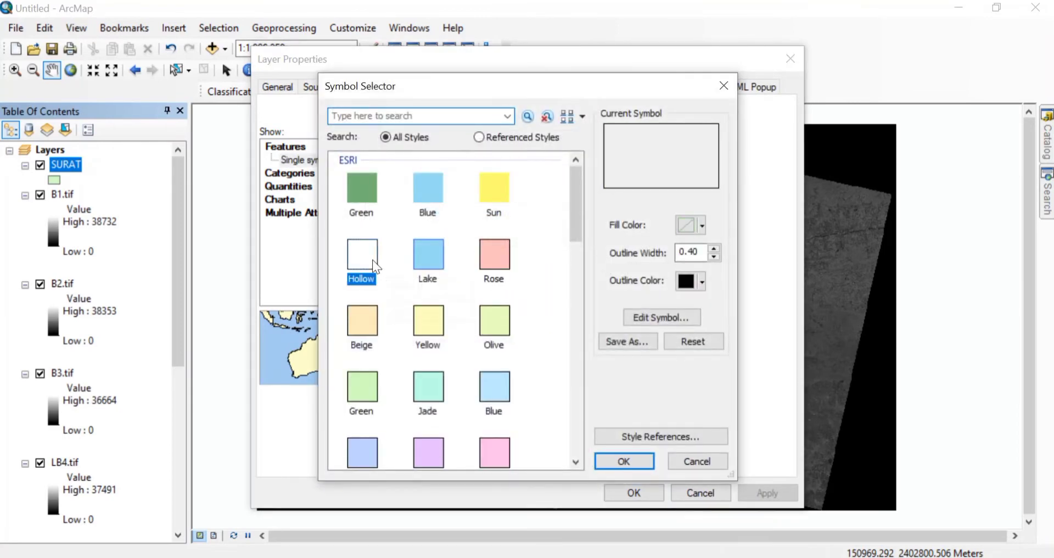
left_click(626, 461)
left_click(777, 498)
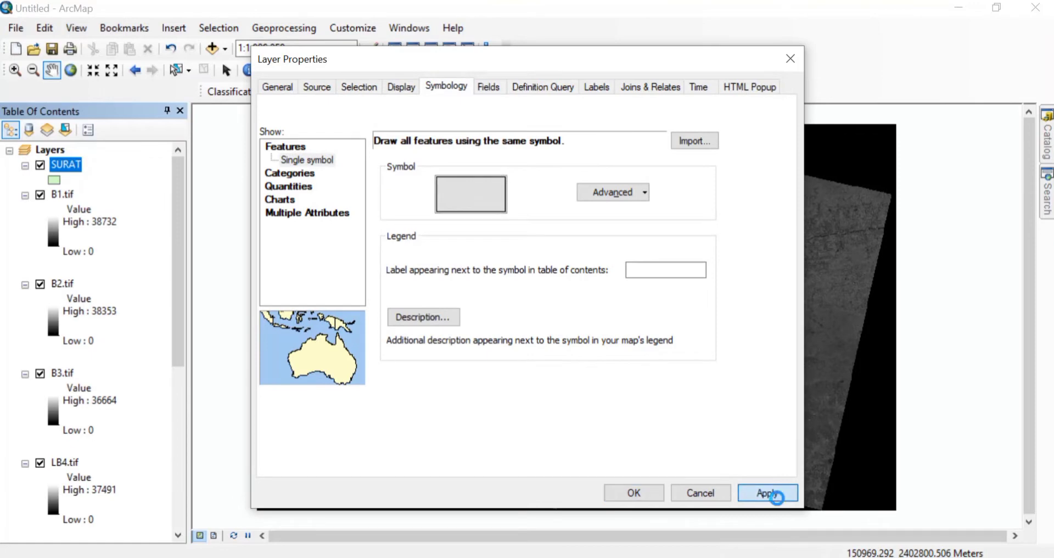
left_click(631, 494)
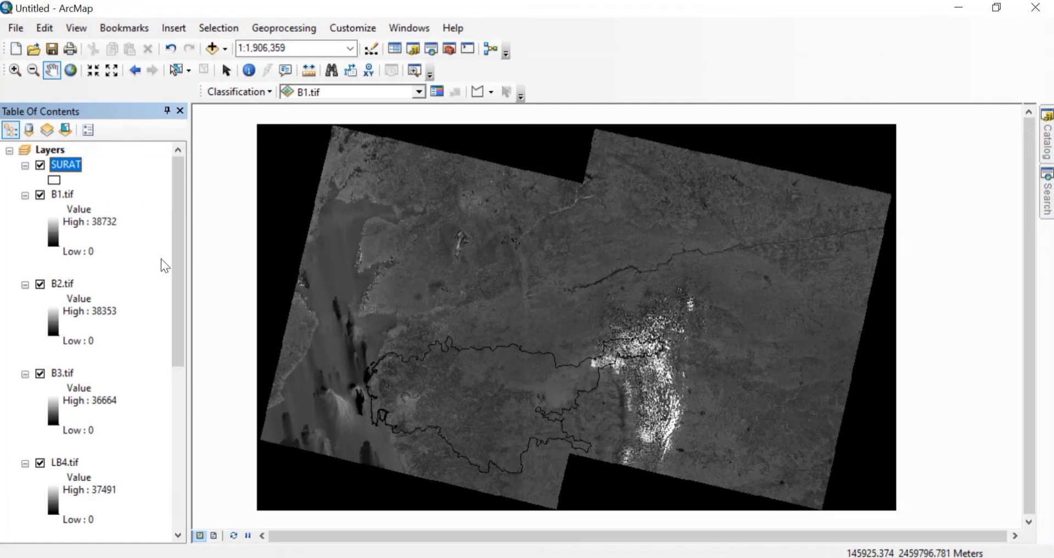
Step: Create a composite image from all seven band rasters, B1 to B7 including LB4, using Image Analysis
left_click(425, 32)
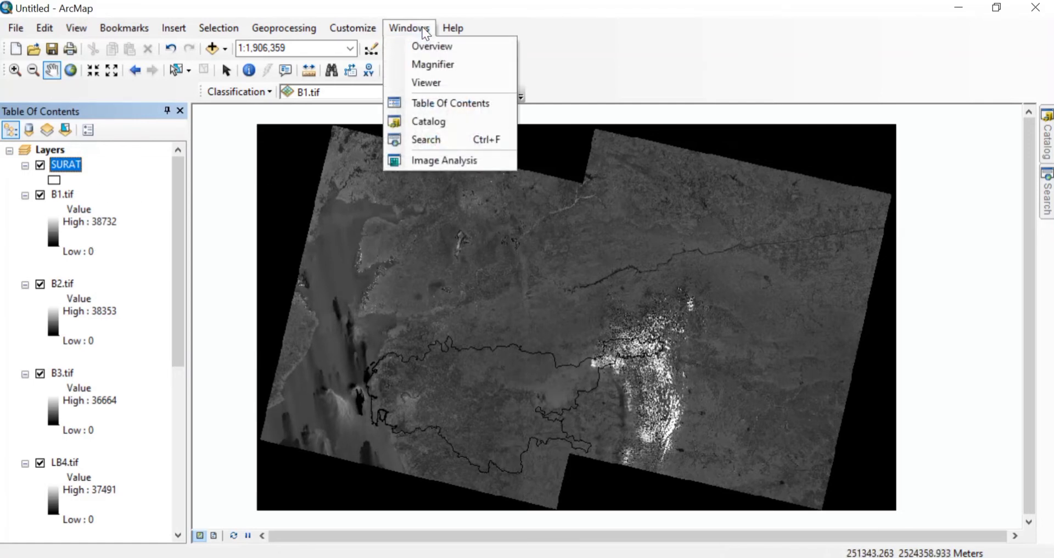
left_click(435, 163)
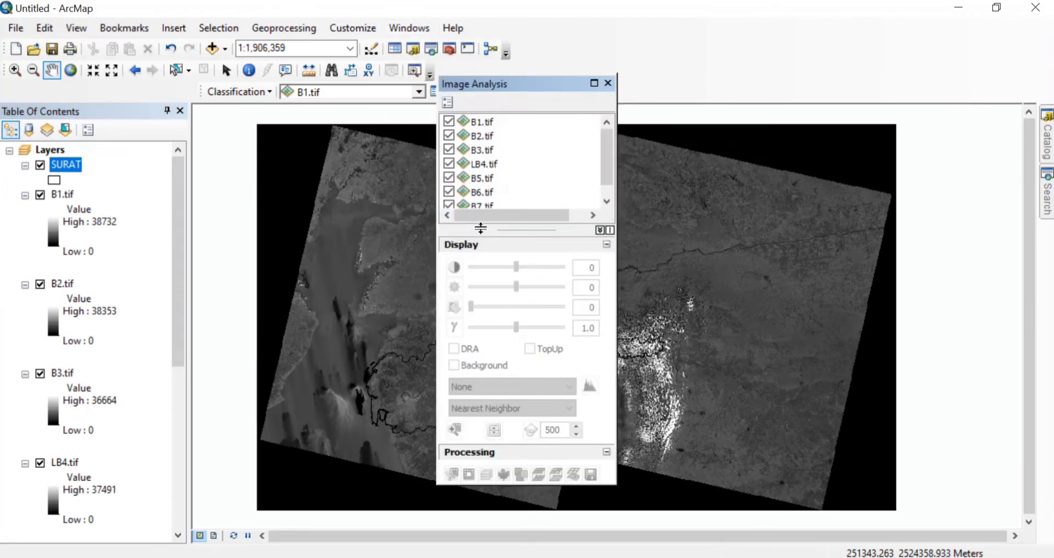
left_click(483, 120)
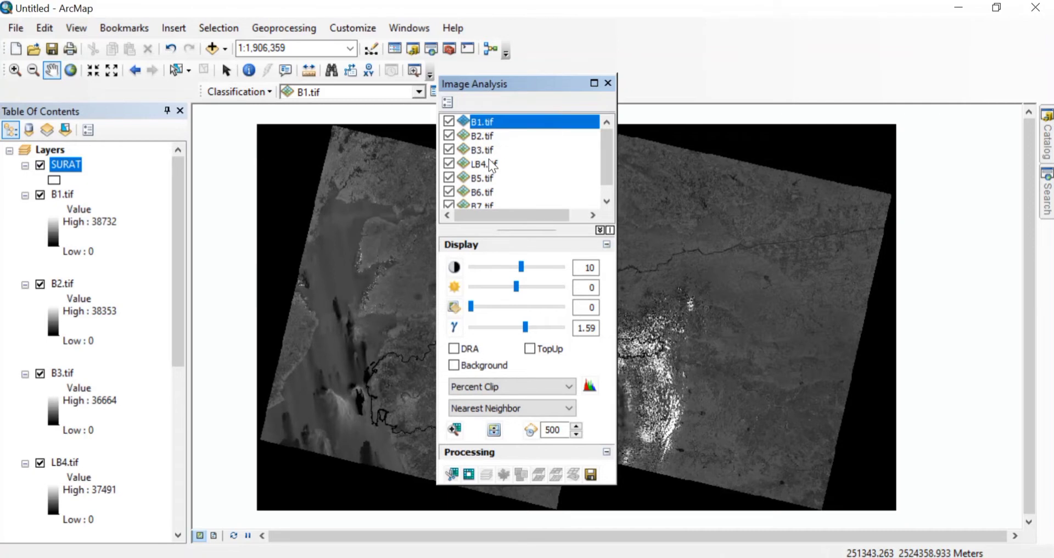
left_click(607, 201)
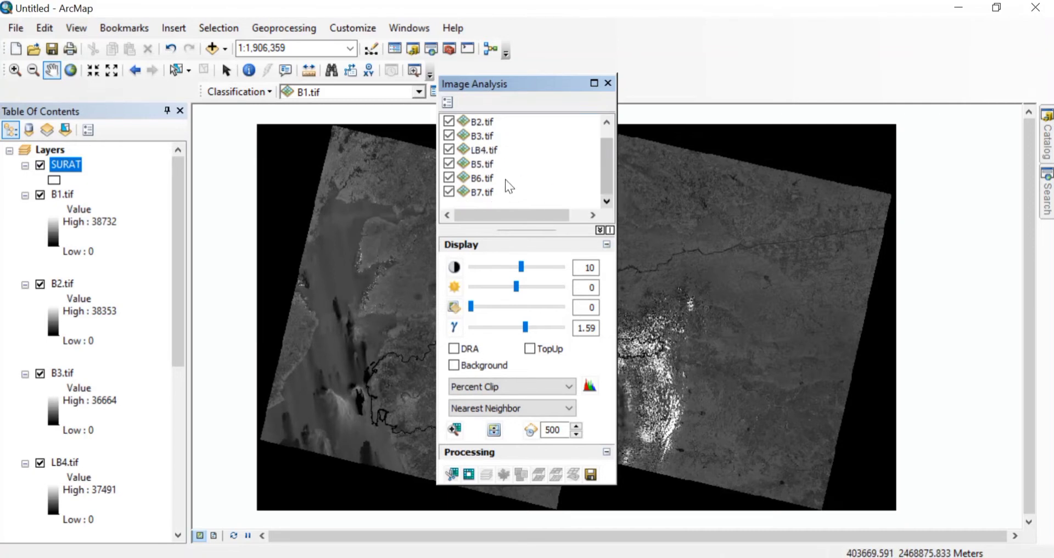
left_click(480, 193, "shift")
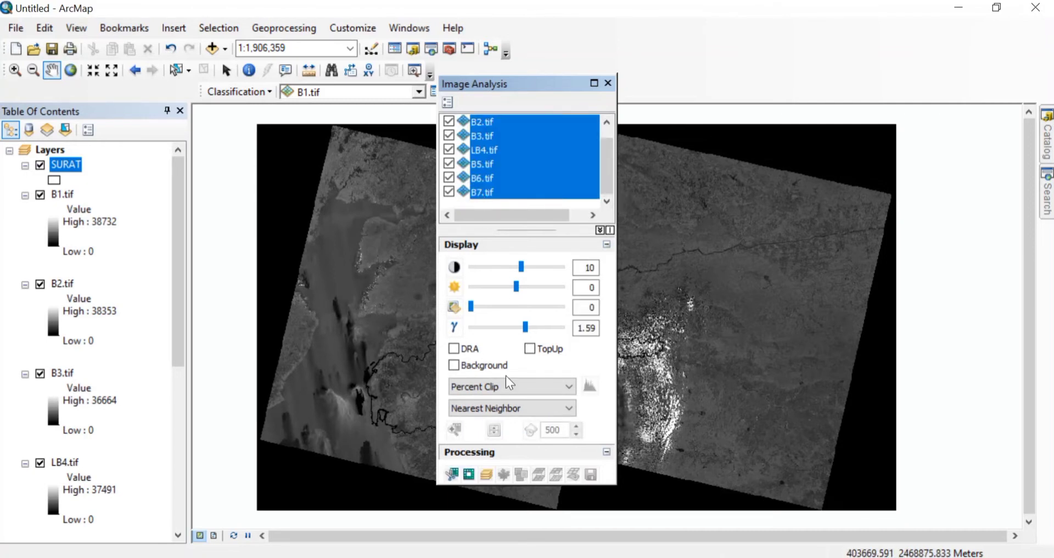
left_click(486, 474)
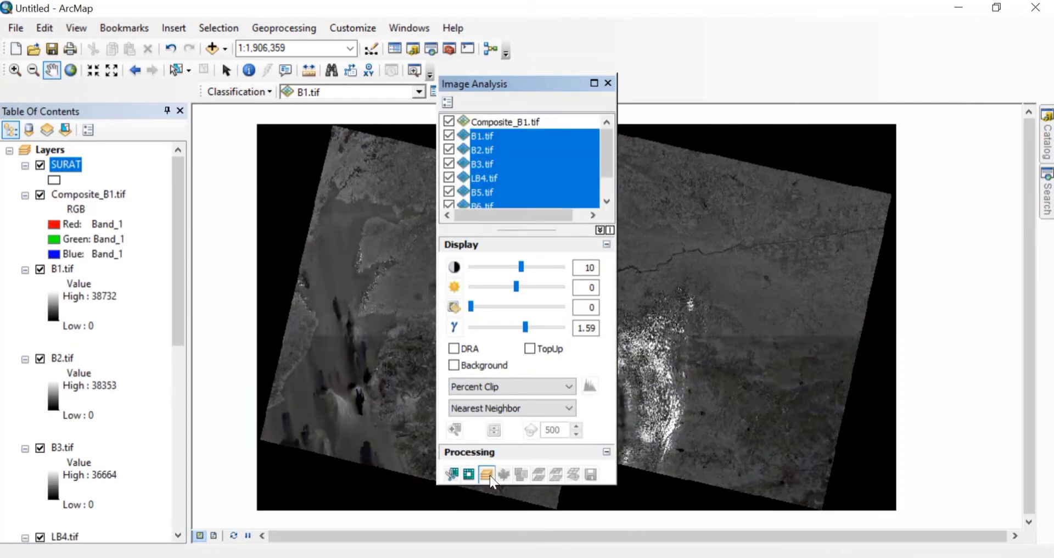
left_click(514, 124)
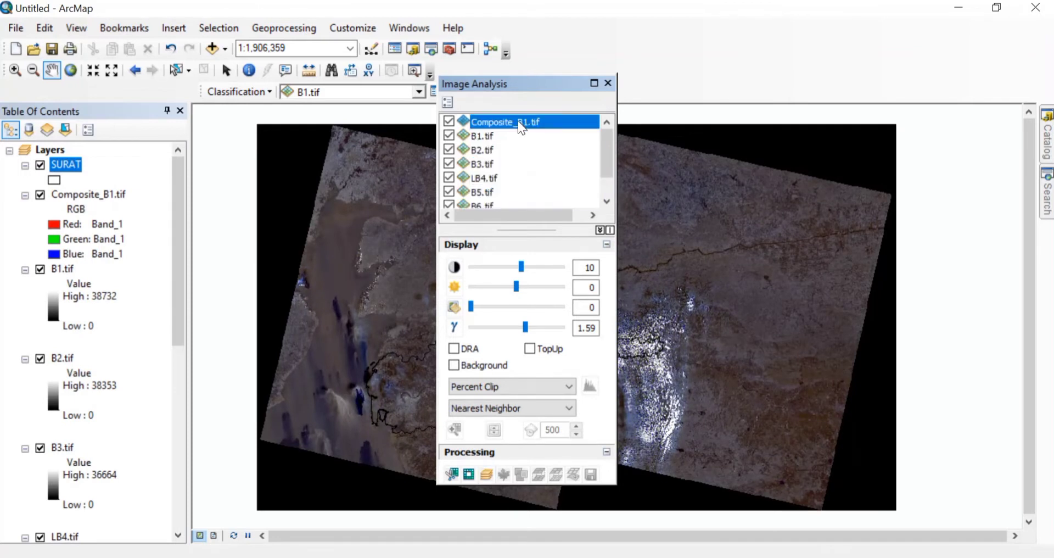
left_click(607, 83)
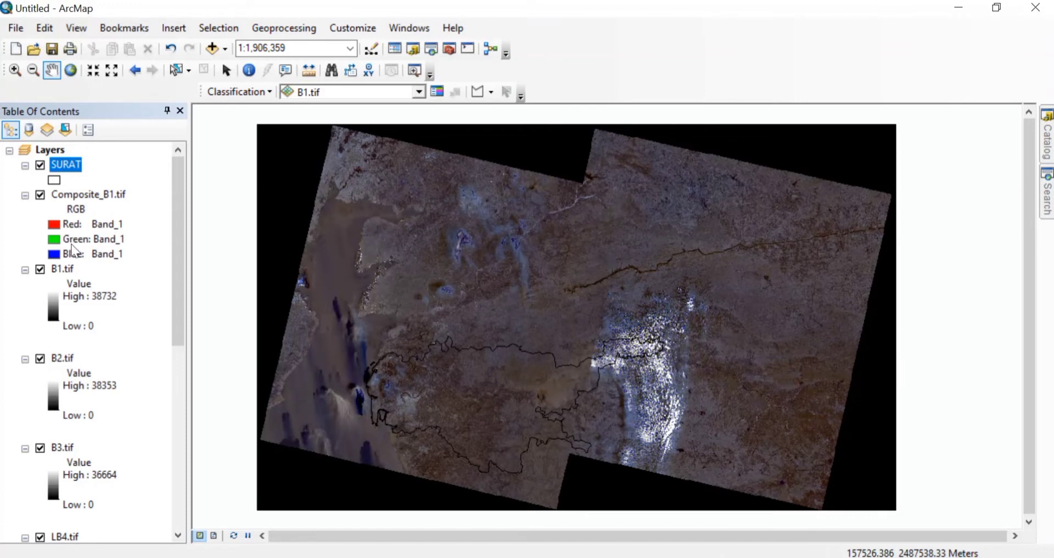
Step: Remove the seven single-band layers B1, B2, B3, LB4, B5, B6 and B7, keeping the composite and SURAT layers
left_click(71, 268)
left_click(70, 360)
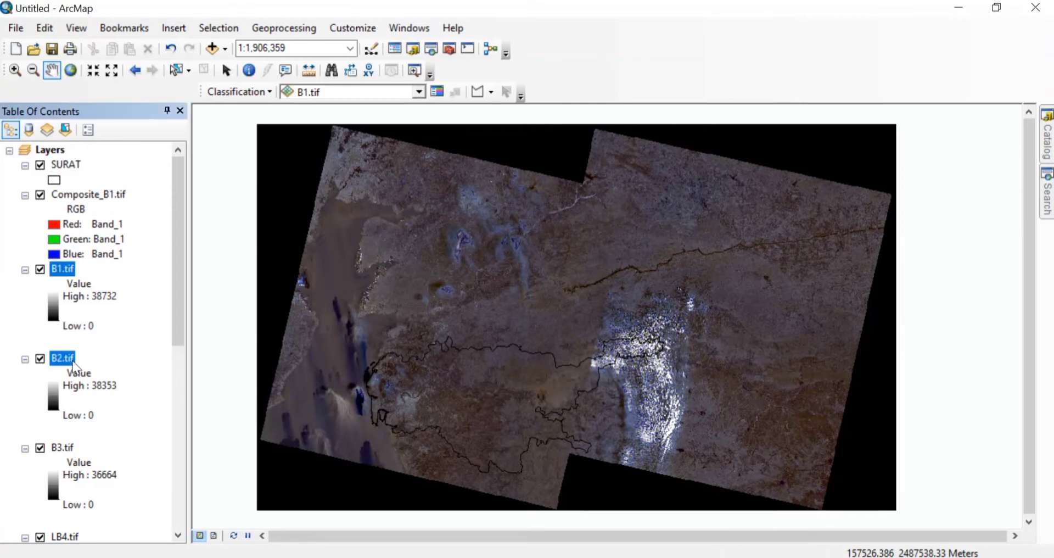
left_click(60, 269, "ctrl")
left_click(66, 449, "ctrl")
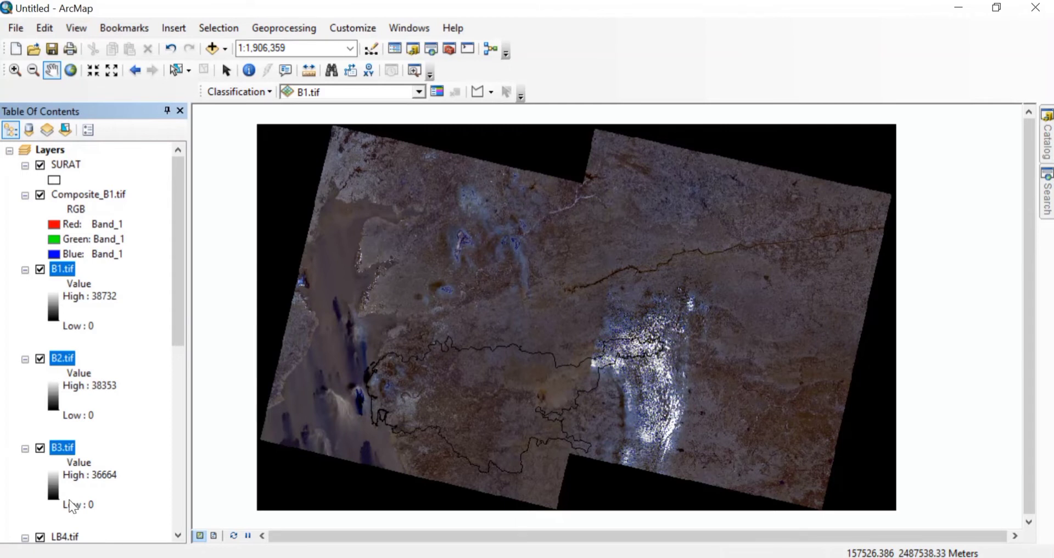
left_click(65, 536, "ctrl")
left_click(173, 513)
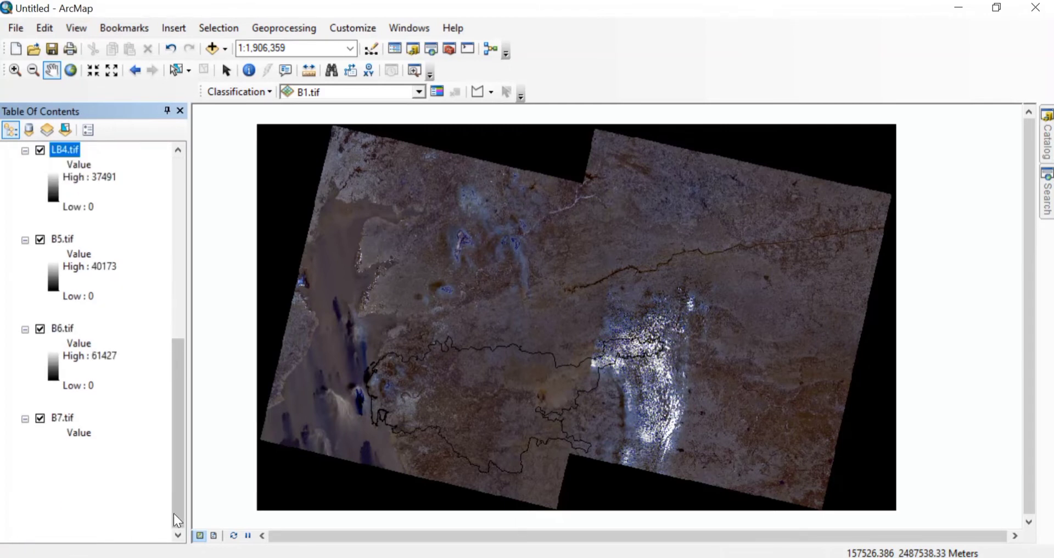
left_click(68, 418, "ctrl")
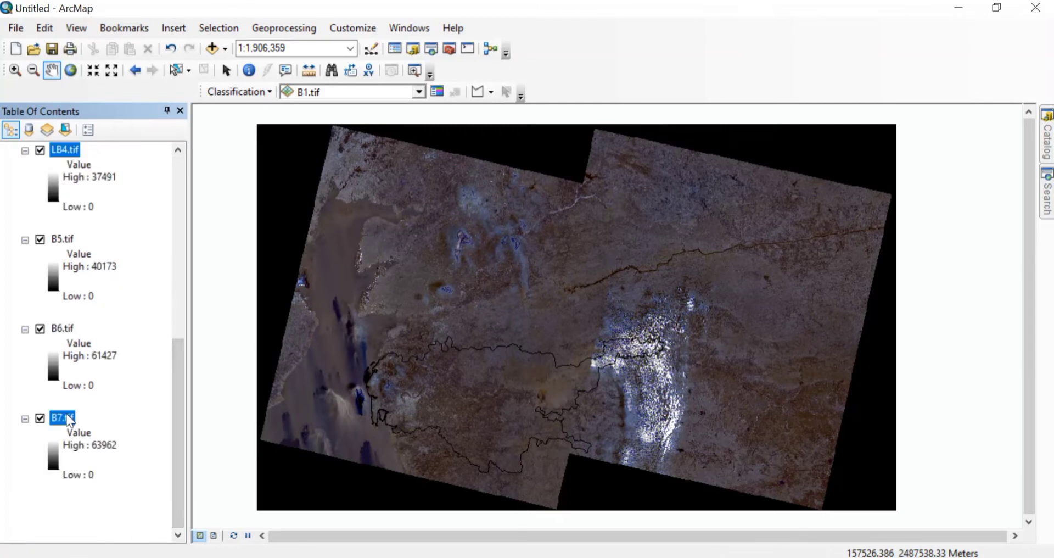
left_click(63, 328, "ctrl")
left_click(62, 240, "ctrl")
right_click(61, 241)
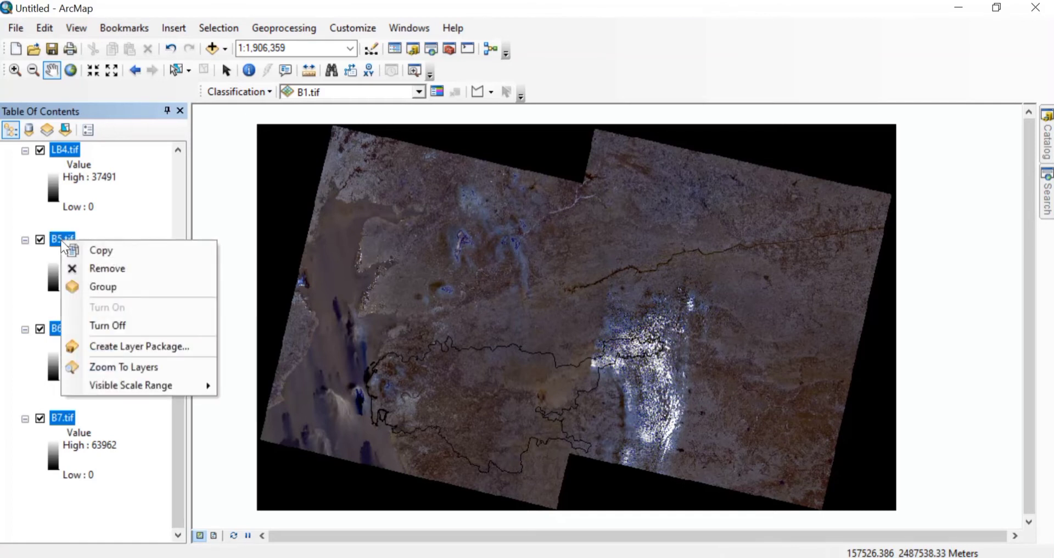
left_click(90, 271)
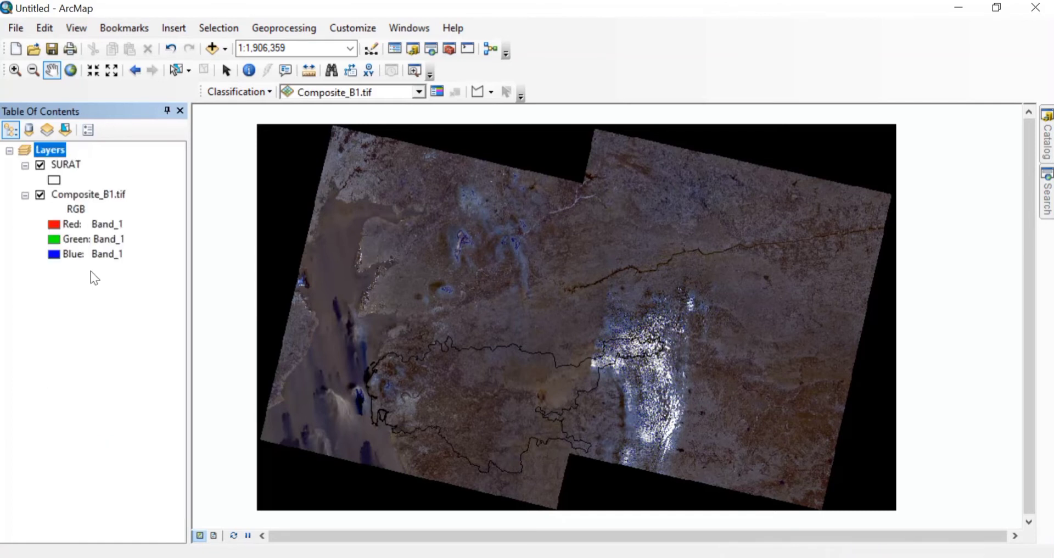
Step: Set up a raster data export of the Composite_B1.tif layer with the output name unsupervised
left_click(98, 195)
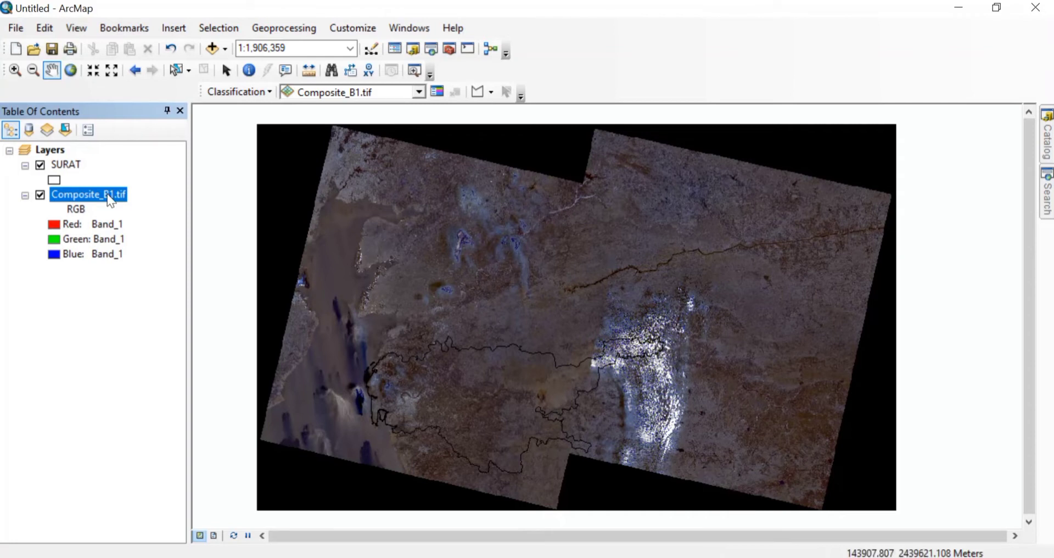
right_click(107, 193)
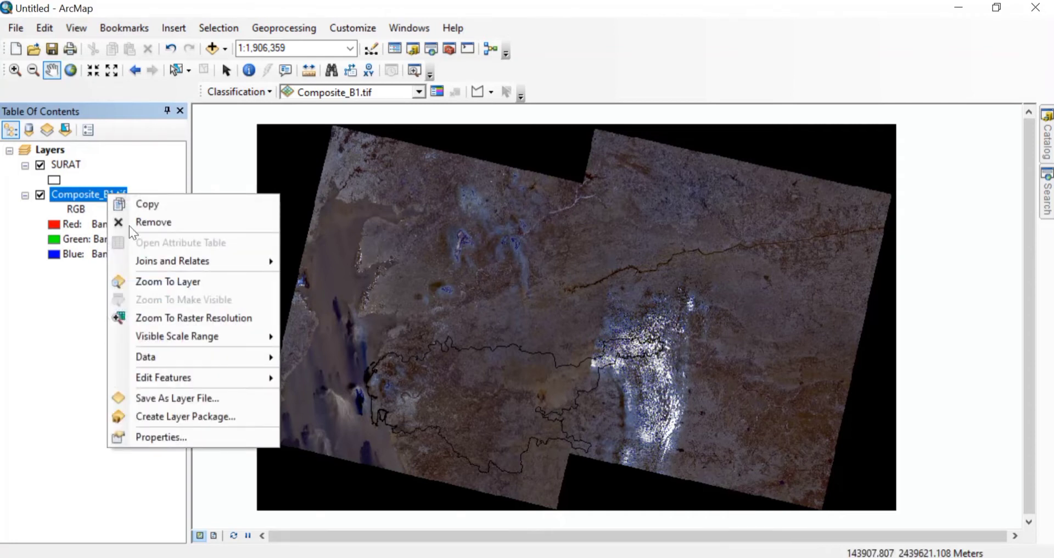
mouse_move(188, 355)
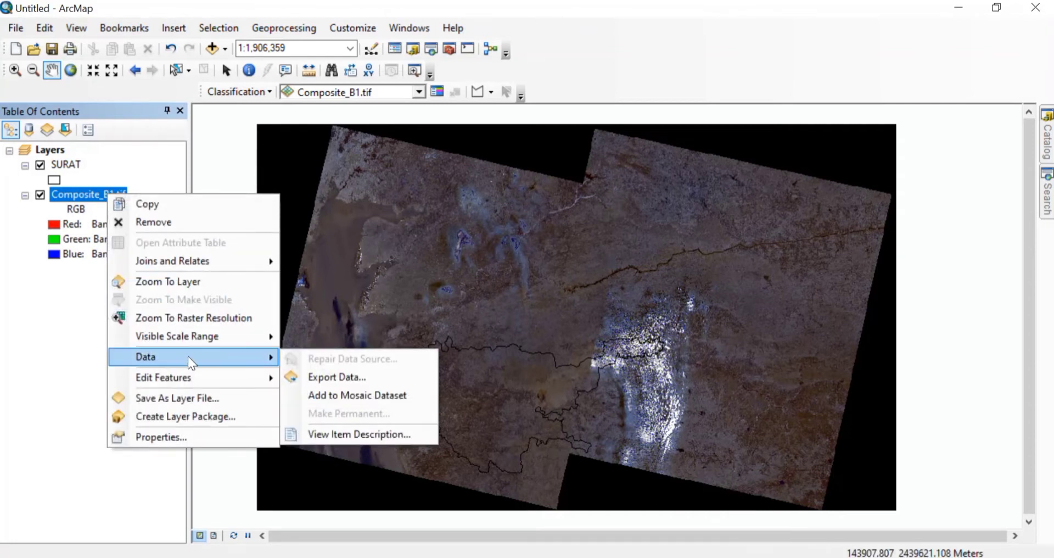
left_click(328, 377)
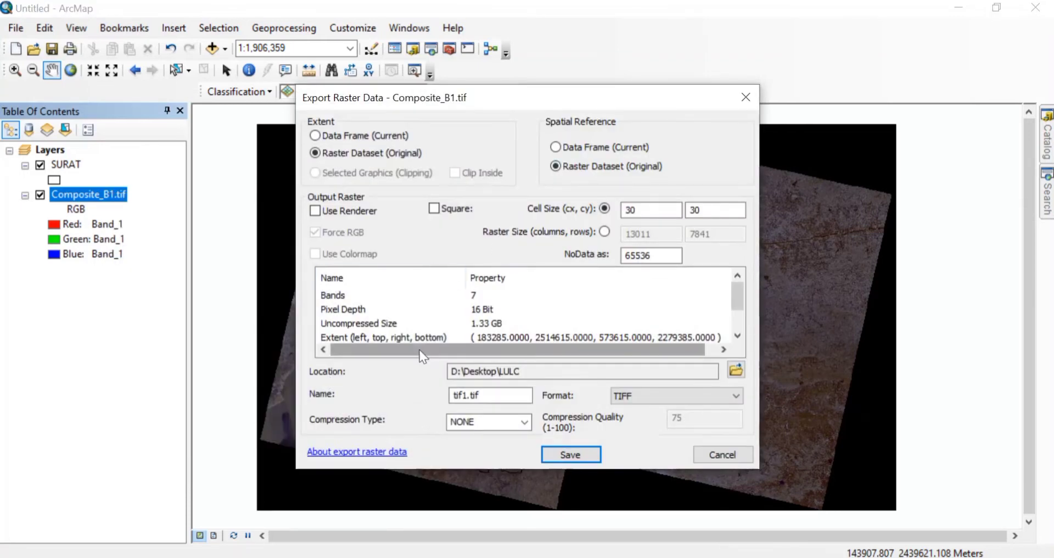
left_click(491, 395)
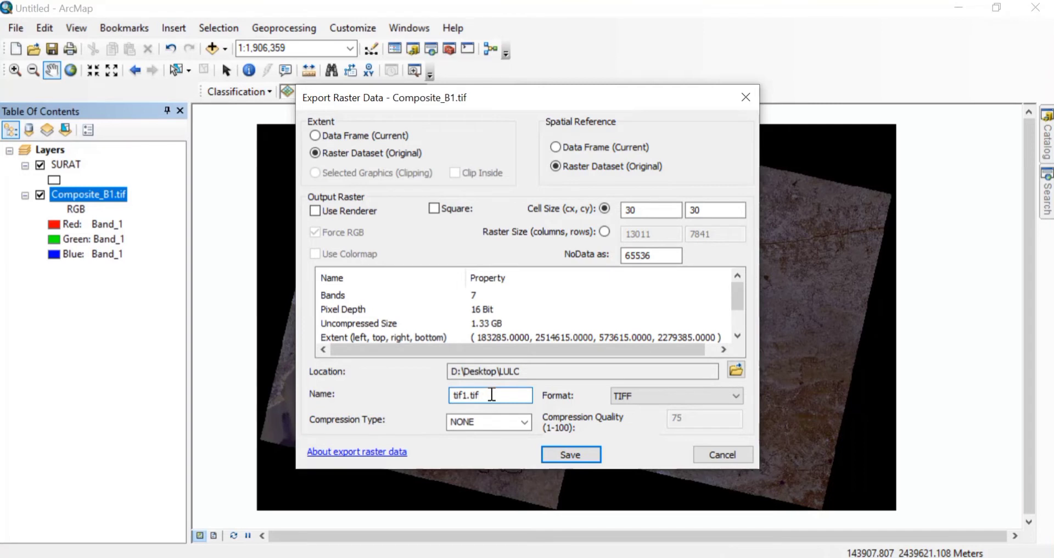
key("BackSpace")
key("BackSpace")
key("BackSpace")
key("BackSpace")
key("BackSpace")
key("BackSpace")
key("BackSpace")
key("BackSpace")
type("unsupervised")
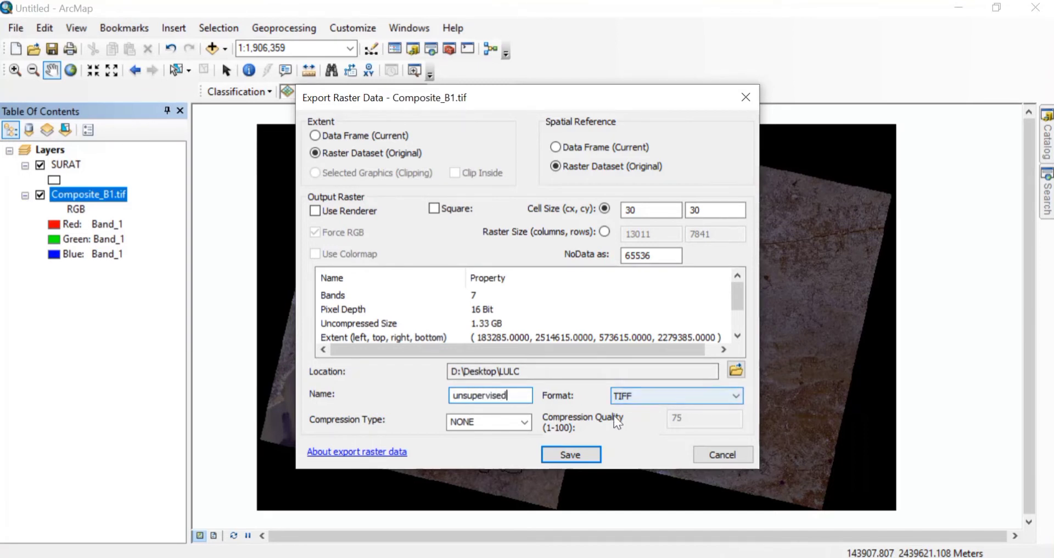
Step: Export the raster in TIFF format to D:\Desktop\LULC without promoting the pixel depth, and add it to the map as a layer
left_click(641, 397)
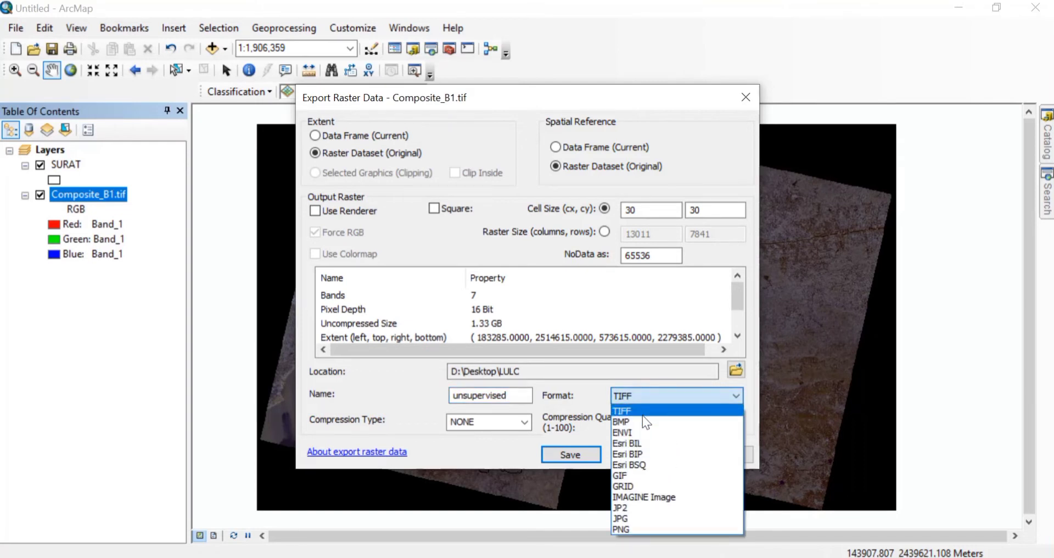
left_click(642, 412)
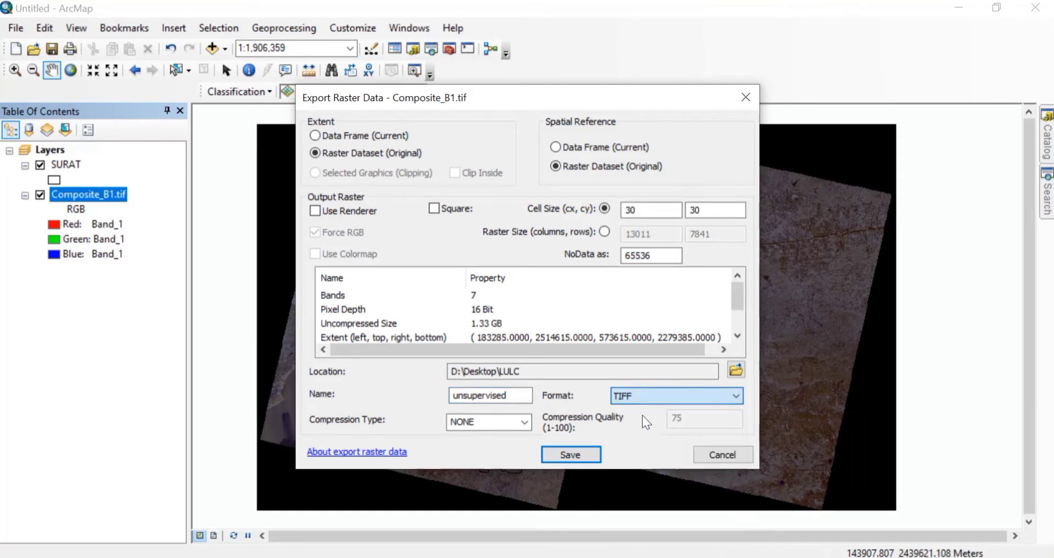
left_click(571, 454)
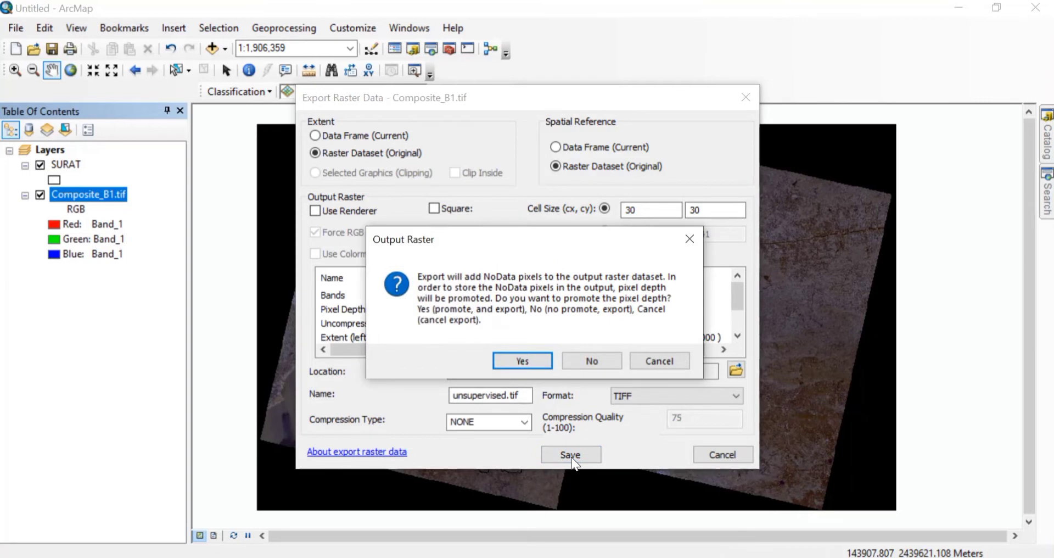
left_click(578, 361)
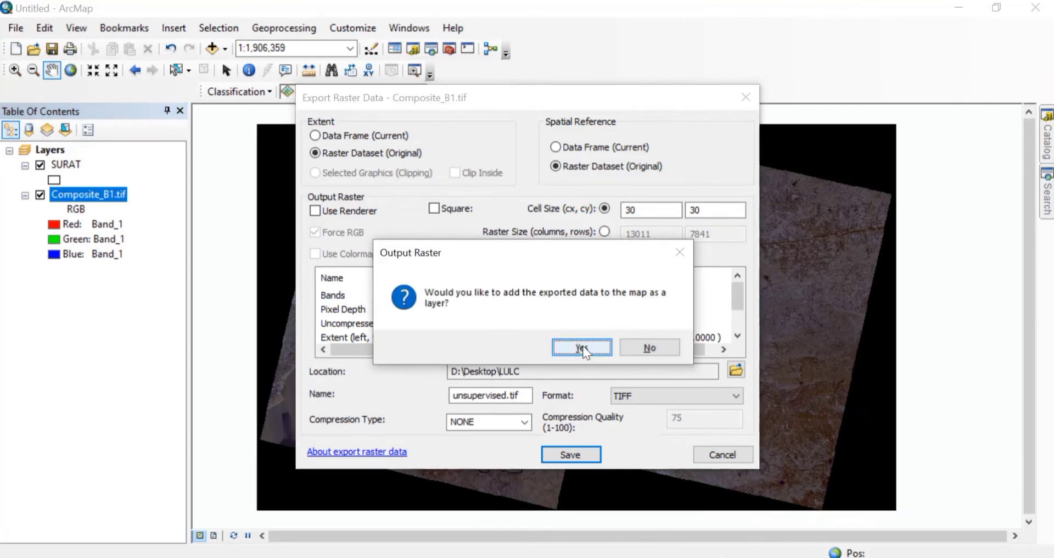
left_click(582, 345)
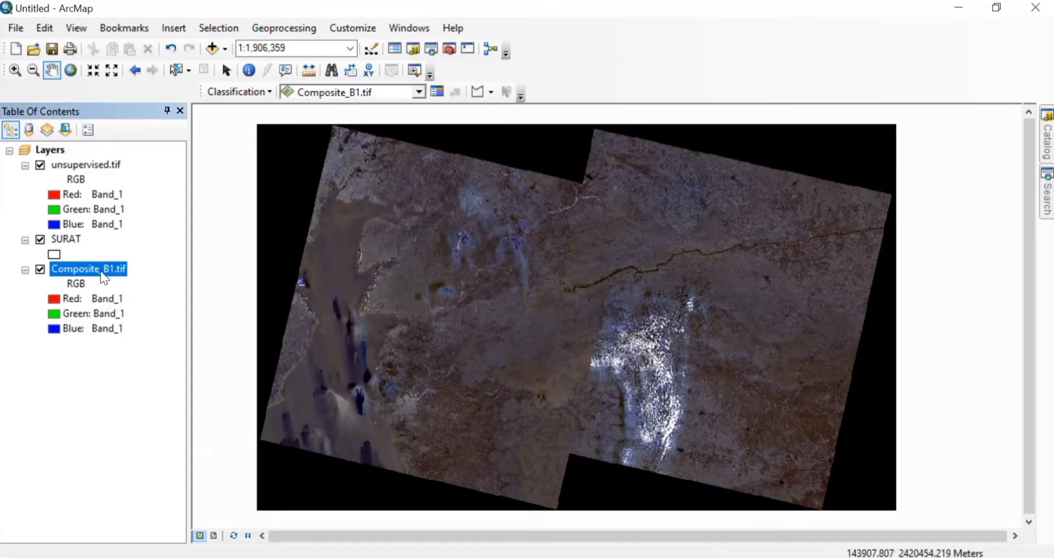
Step: Turn off the Composite_B1.tif layer and select the SURAT layer
left_click(40, 269)
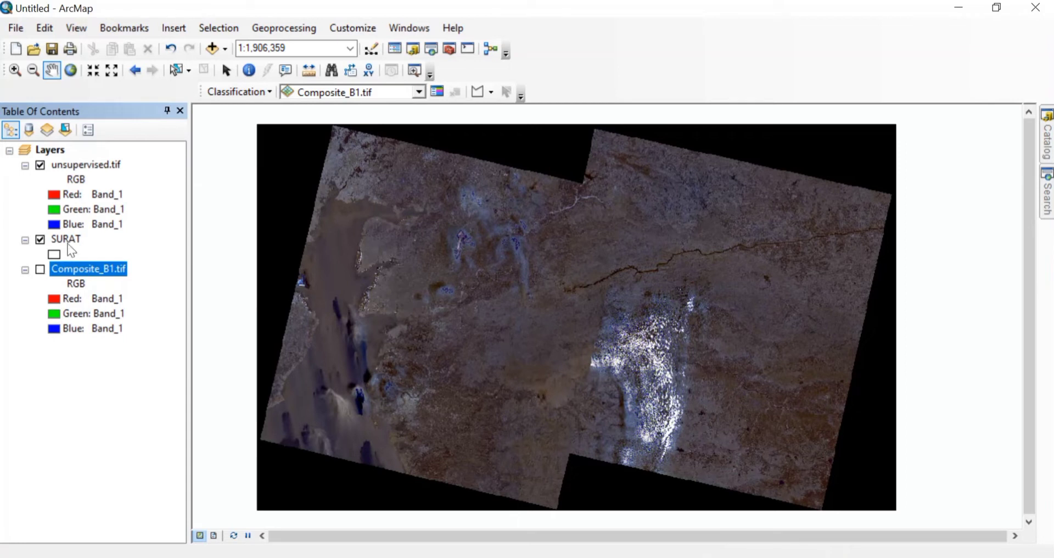
left_click(83, 166)
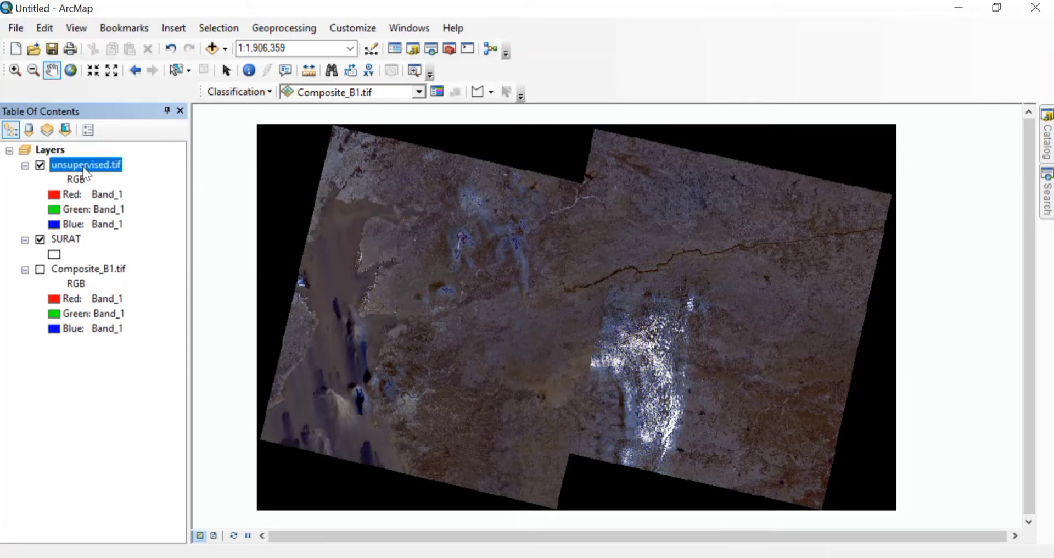
left_click(68, 240)
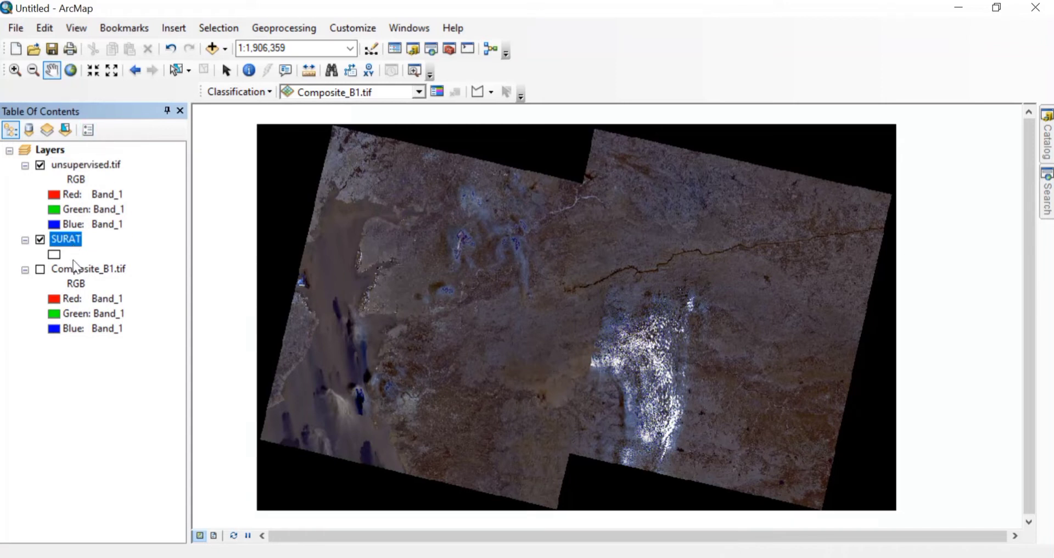
Step: Clip unsupervised.tif to the SURAT boundary with Extract by Mask, keeping the default output raster, and turn off the unsupervised.tif layer
left_click(291, 27)
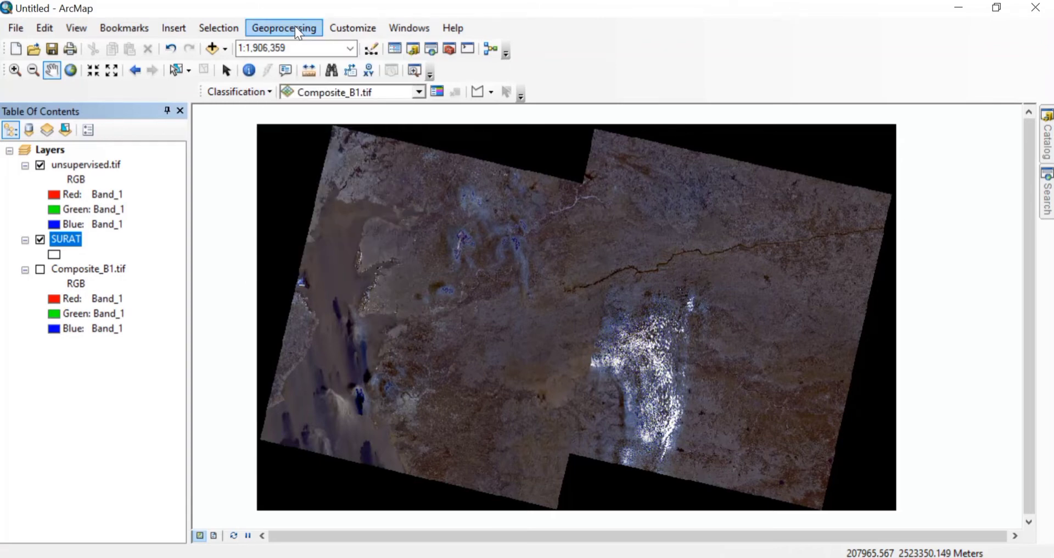
left_click(295, 26)
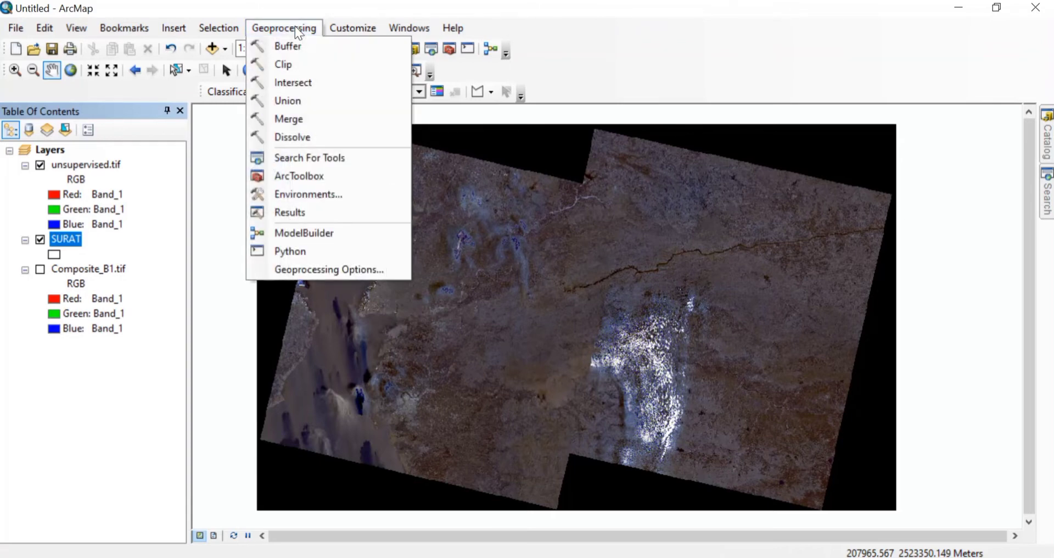
left_click(308, 176)
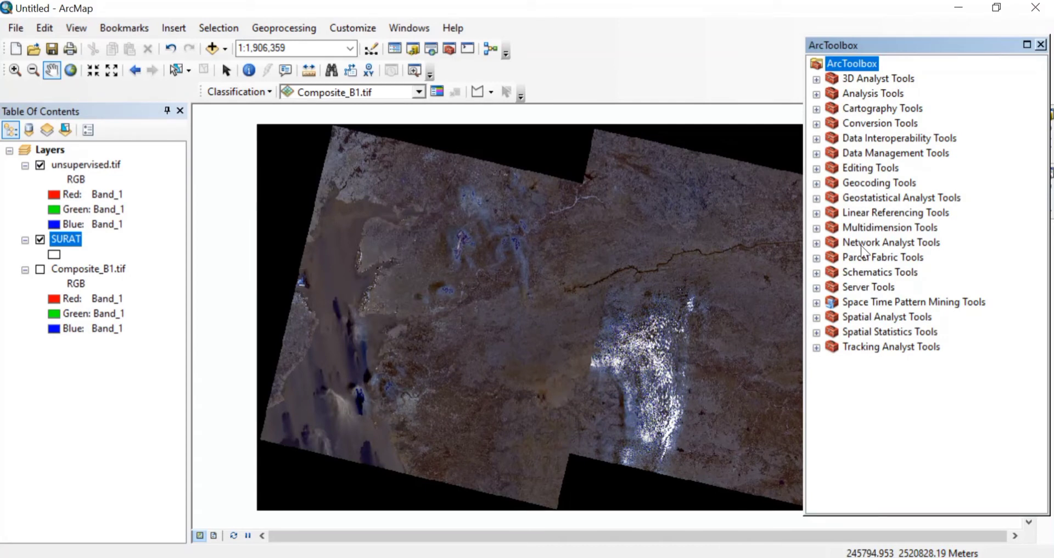
left_click(816, 323)
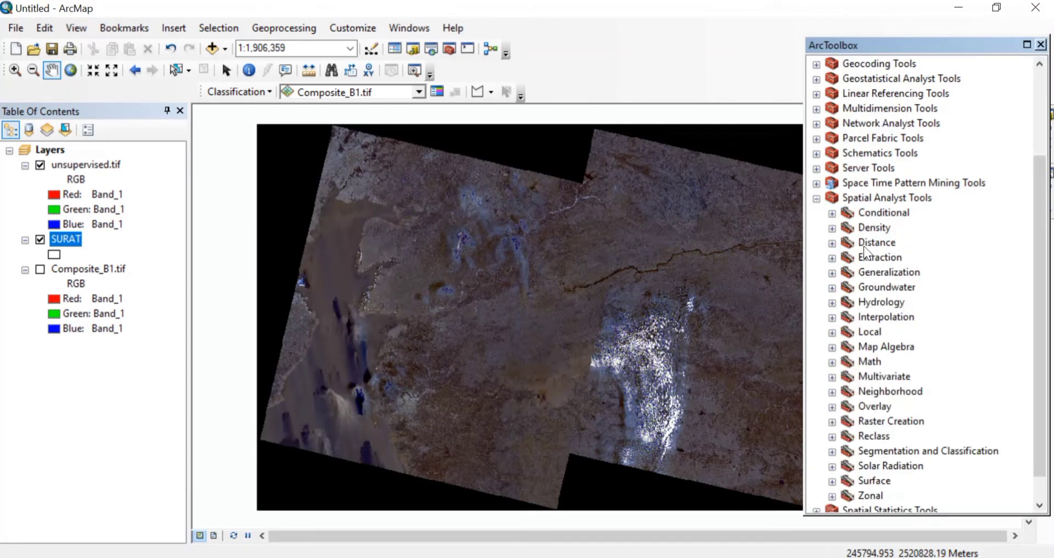
left_click(832, 258)
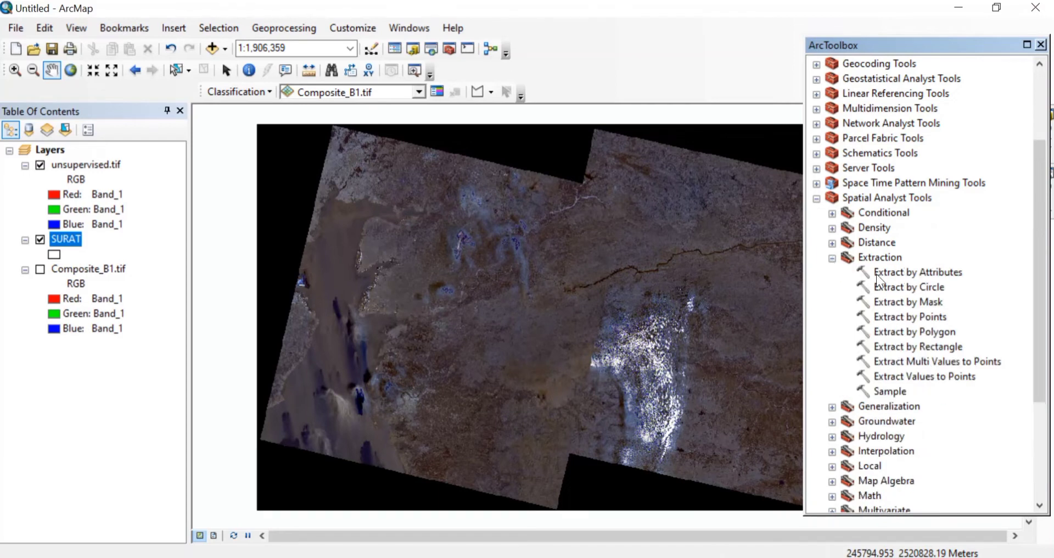
double_click(900, 301)
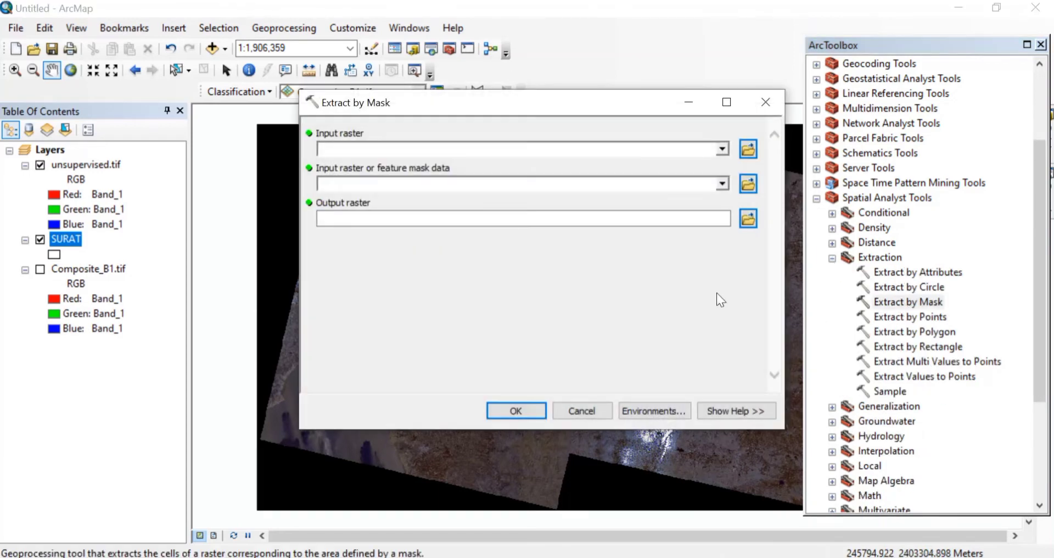
left_click(721, 148)
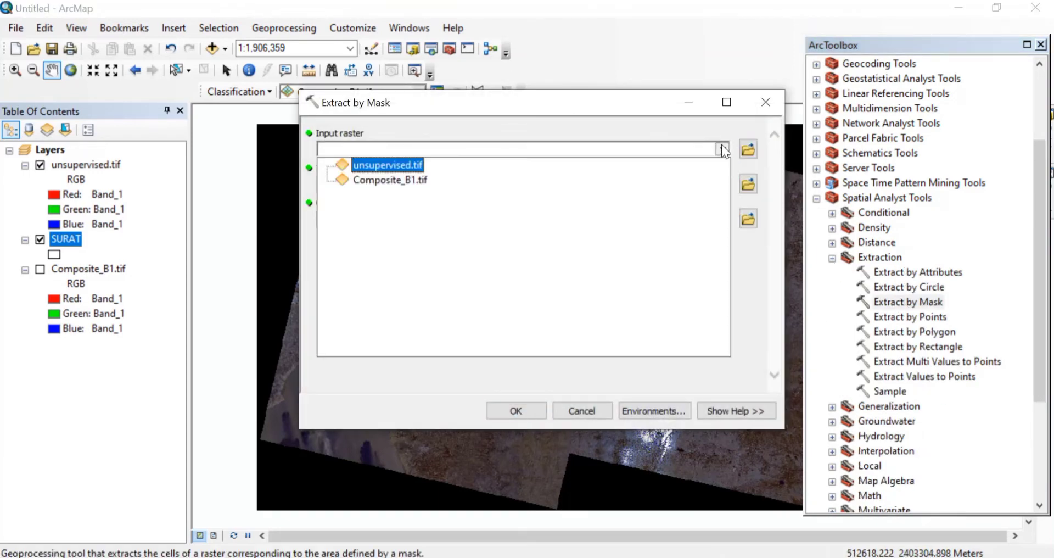
left_click(368, 164)
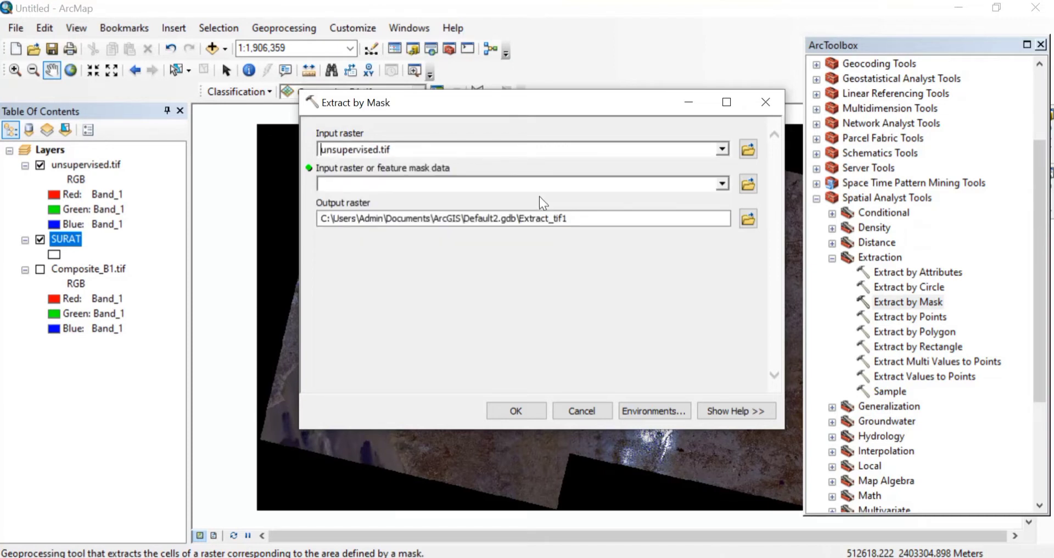
left_click(721, 182)
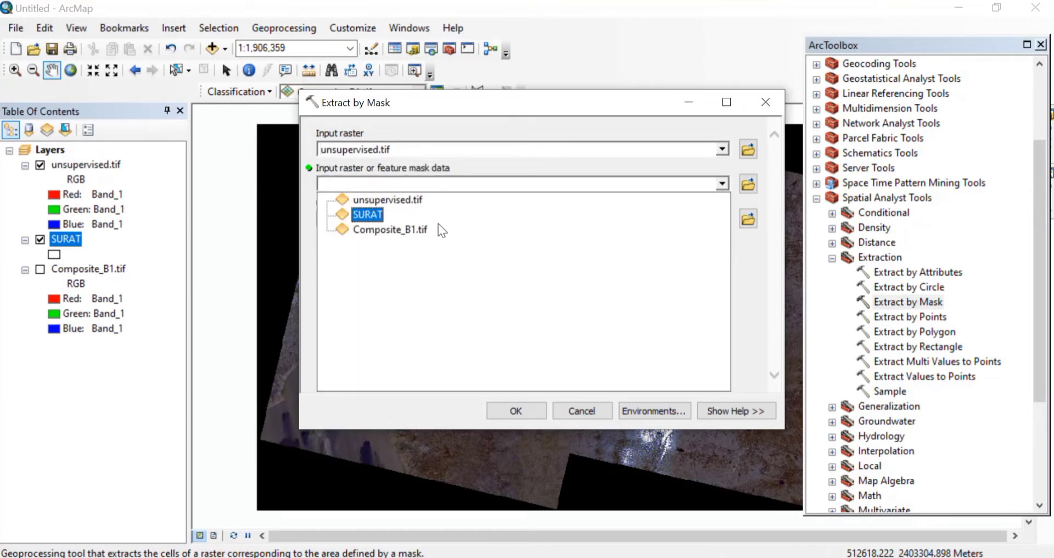
left_click(375, 216)
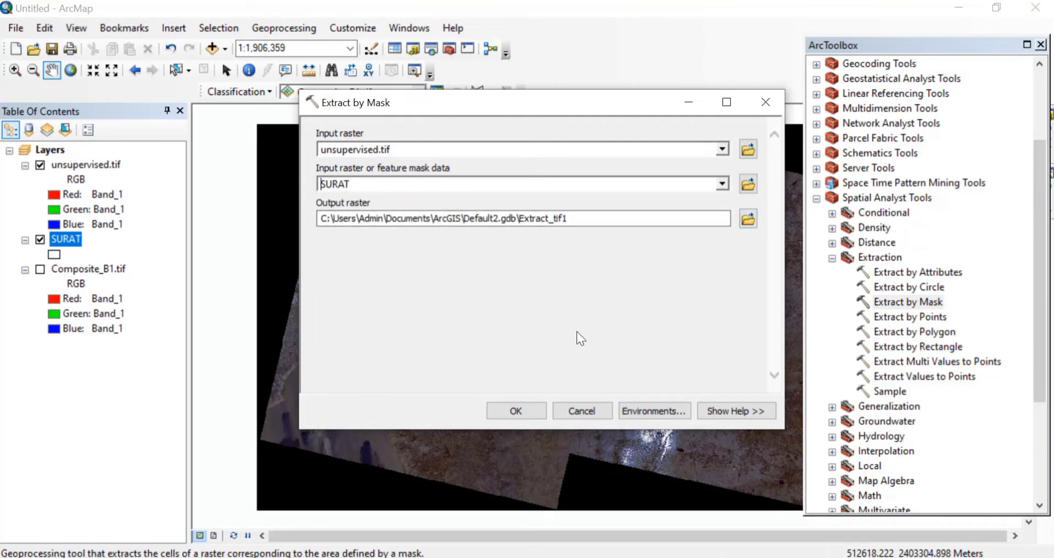
left_click(515, 411)
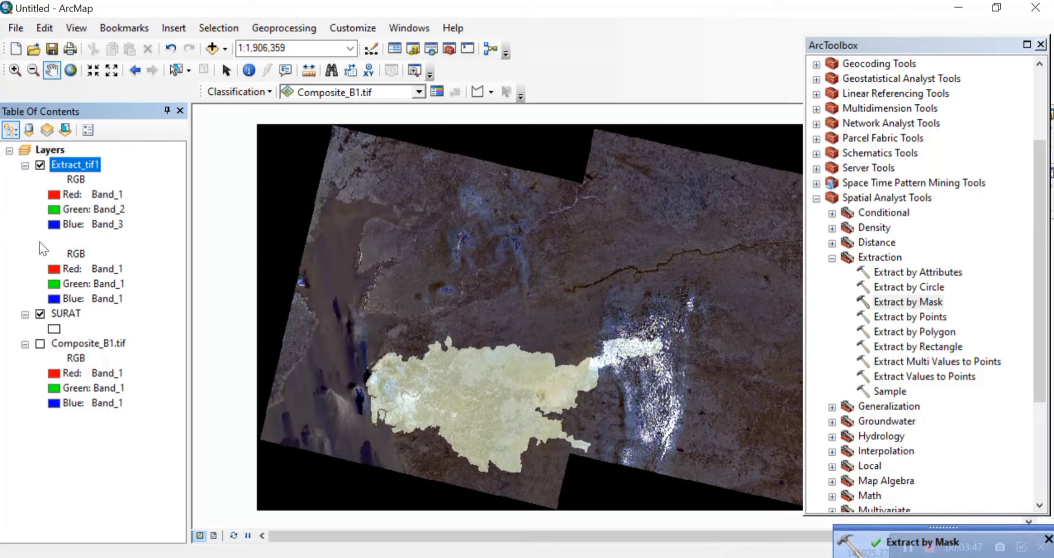
left_click(40, 240)
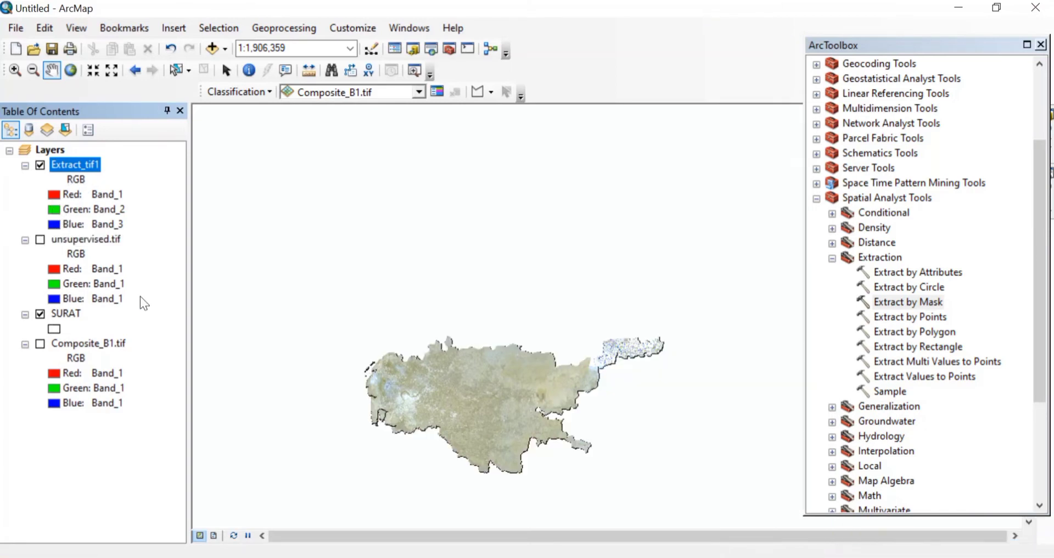
left_click_drag(482, 394, 473, 261)
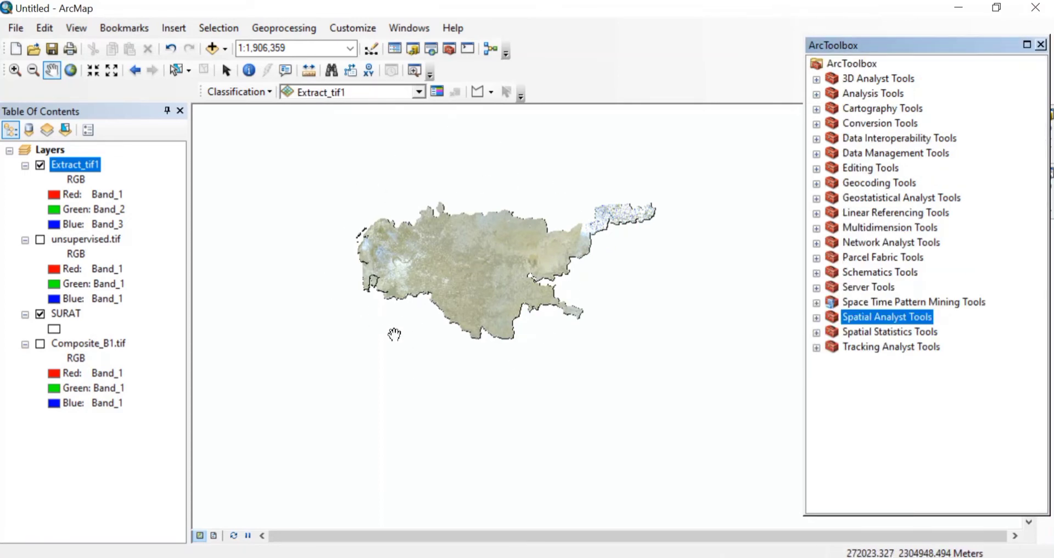
Step: Locate Iso Cluster Unsupervised Classification among the classification commands and in the Multivariate toolset of Spatial Analyst Tools
left_click(261, 94)
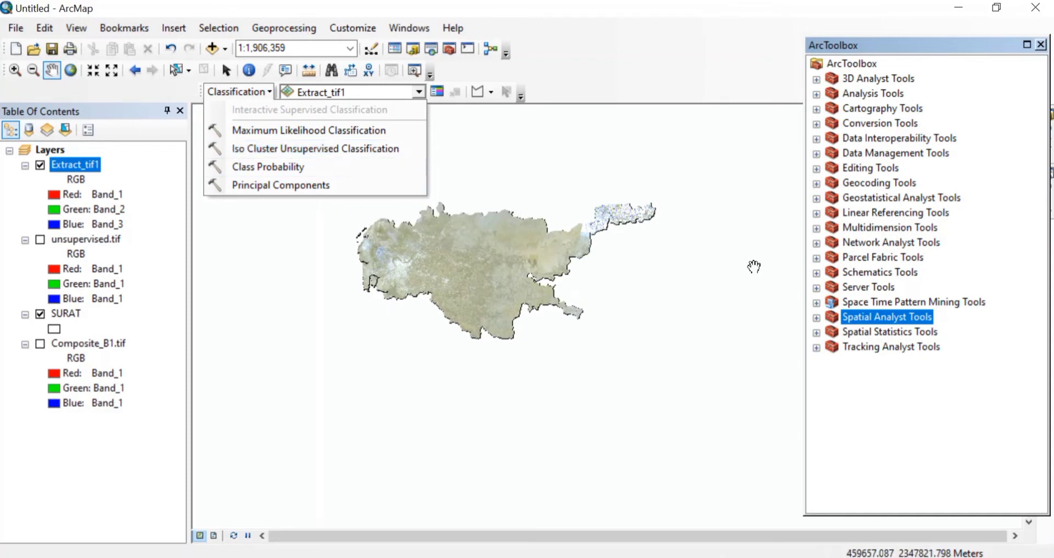
left_click(816, 318)
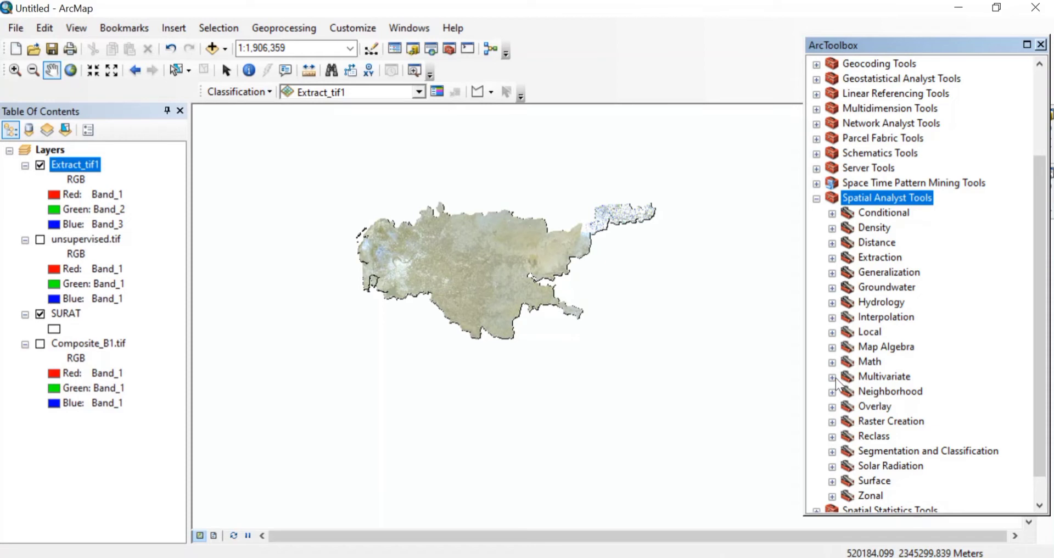
left_click(879, 379)
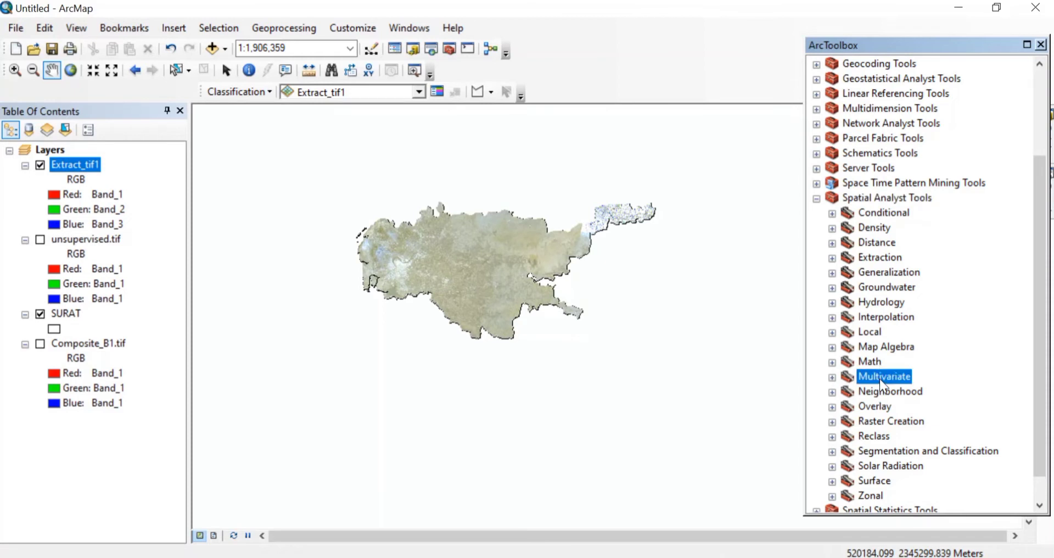
left_click(832, 378)
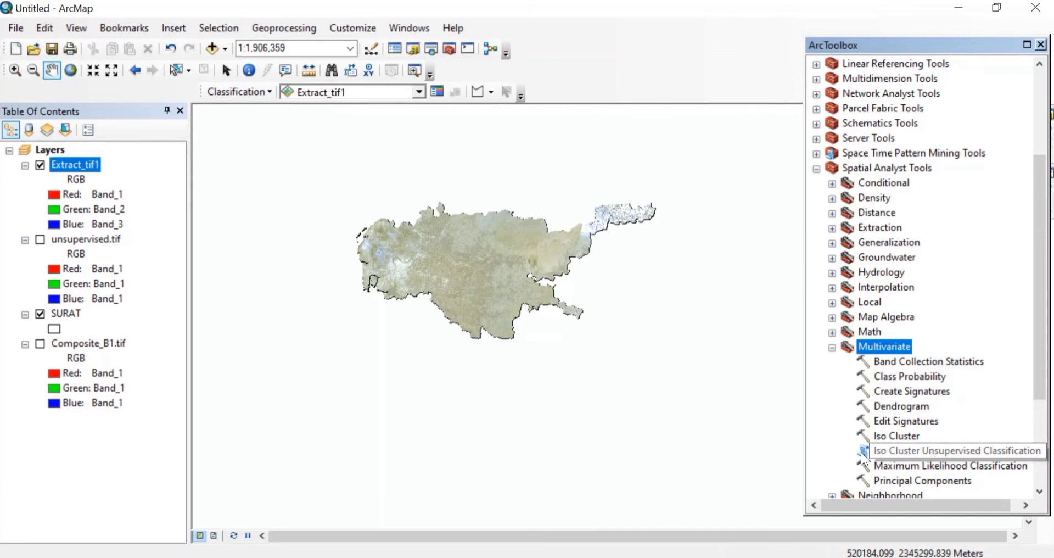
Step: Start Iso Cluster Unsupervised Classification with Extract_tif1 as the only input raster, removing the duplicate entry
left_click(252, 93)
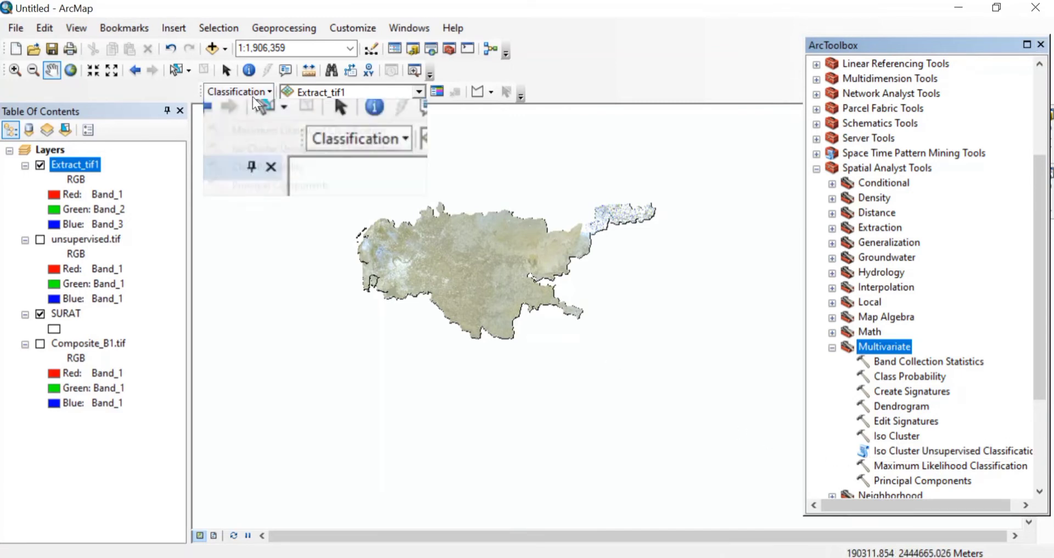
left_click(267, 149)
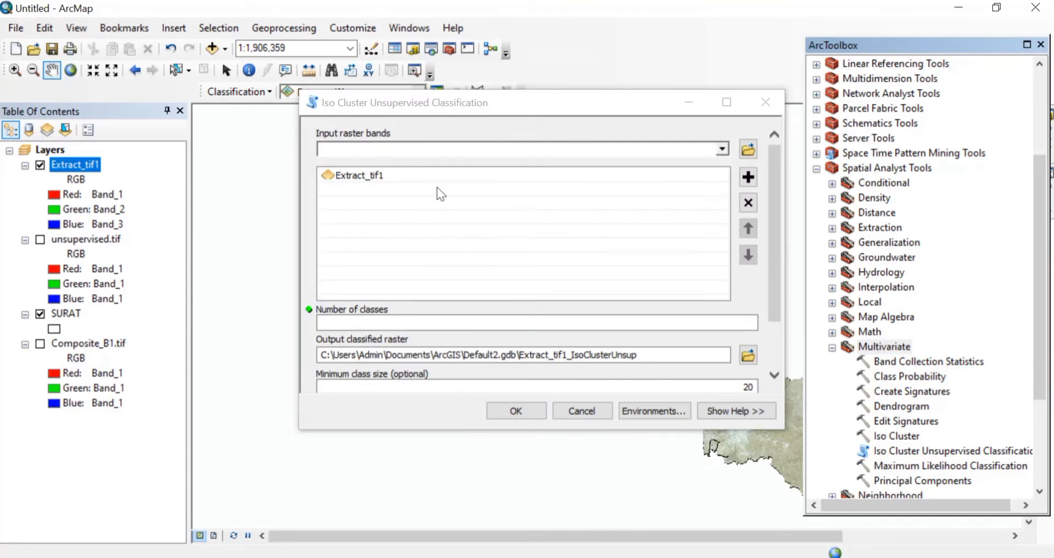
left_click(373, 174)
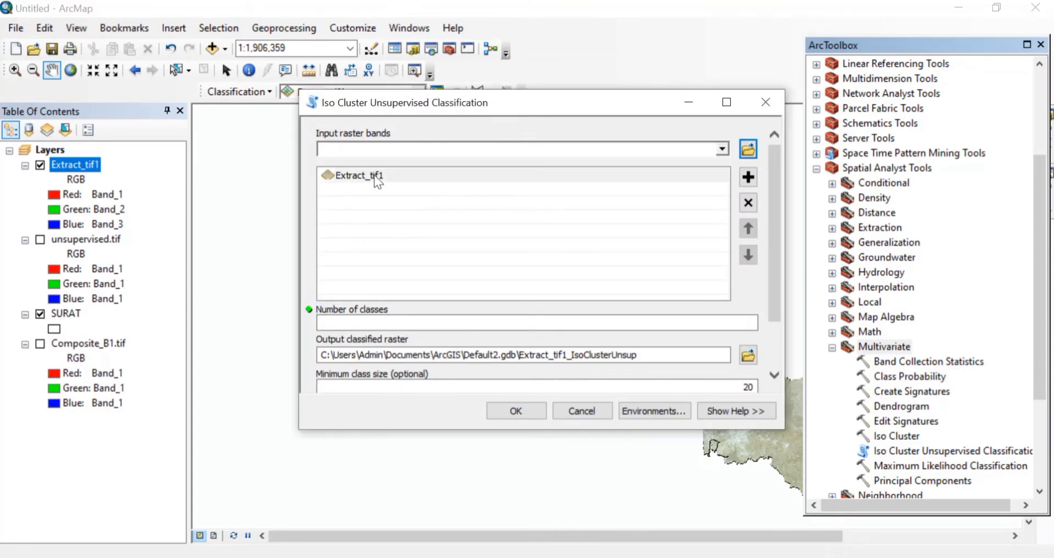
left_click(722, 149)
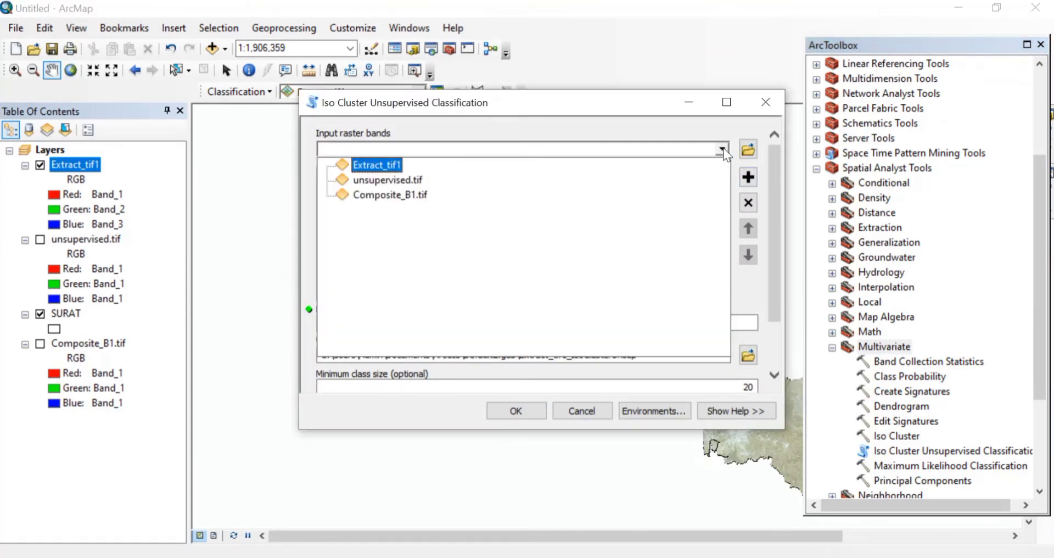
left_click(386, 165)
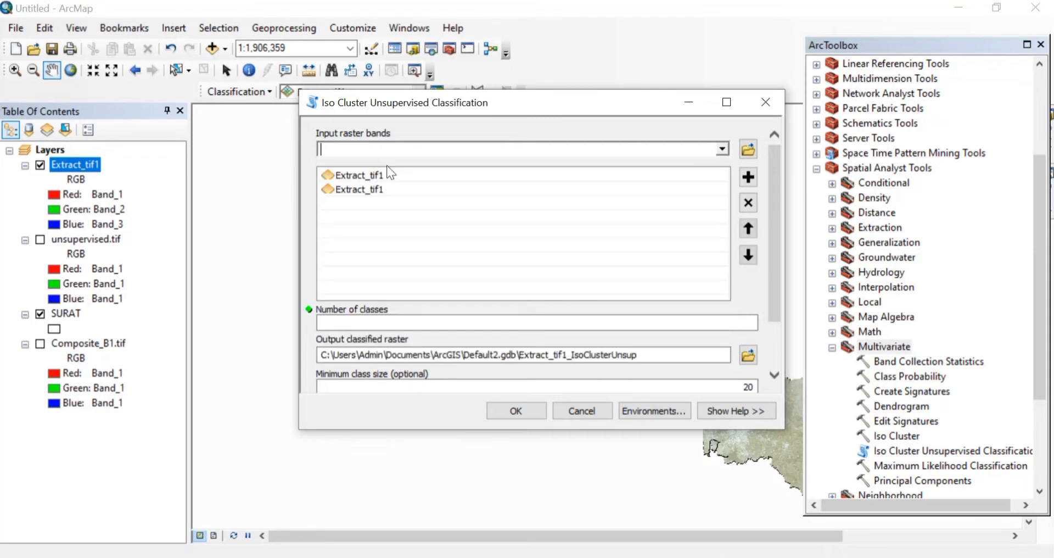
left_click(370, 189)
left_click(751, 202)
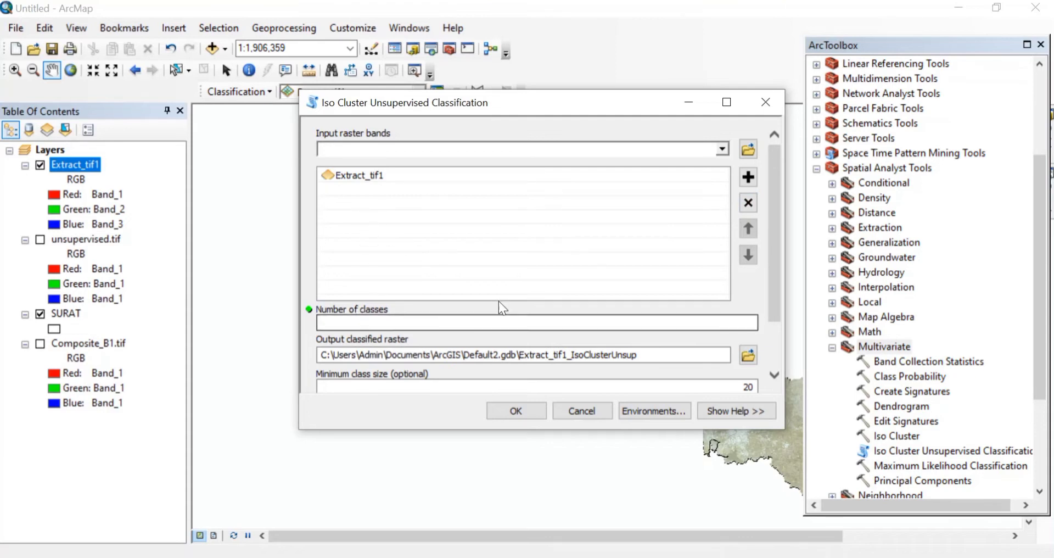
Step: Set the number of classes to 6 and run the classification with the default output raster, minimum class size and sample interval
left_click(501, 321)
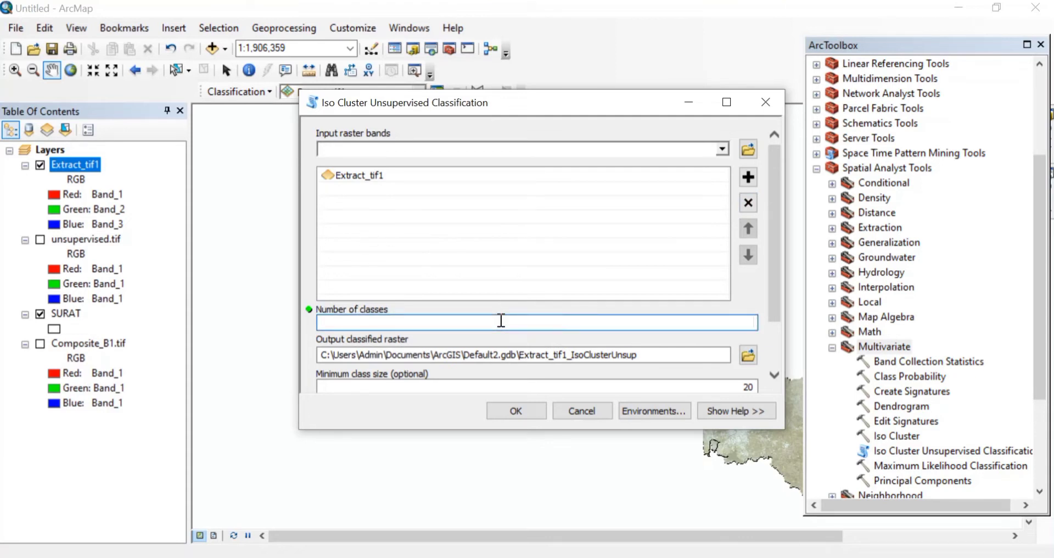
type("6")
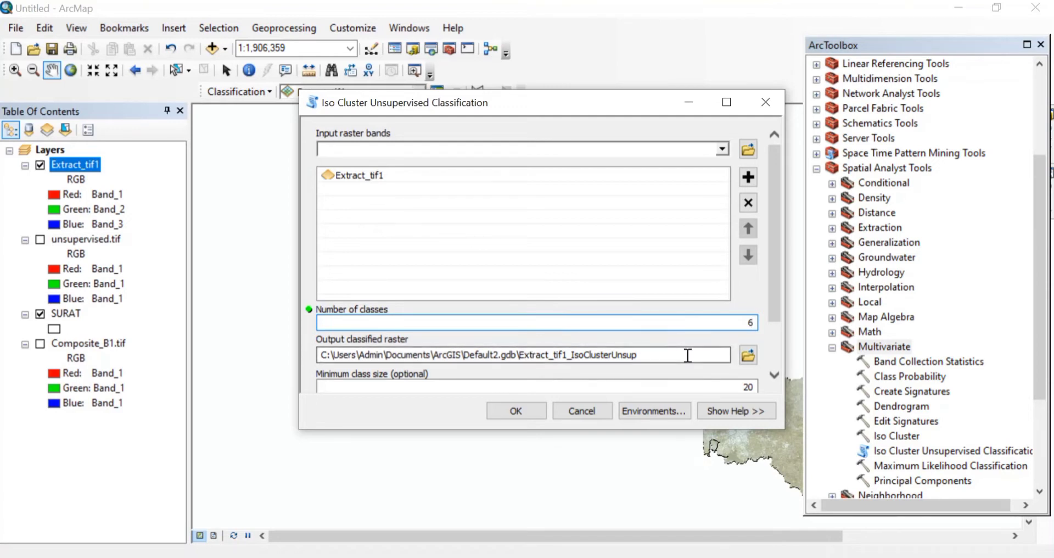
left_click(773, 351)
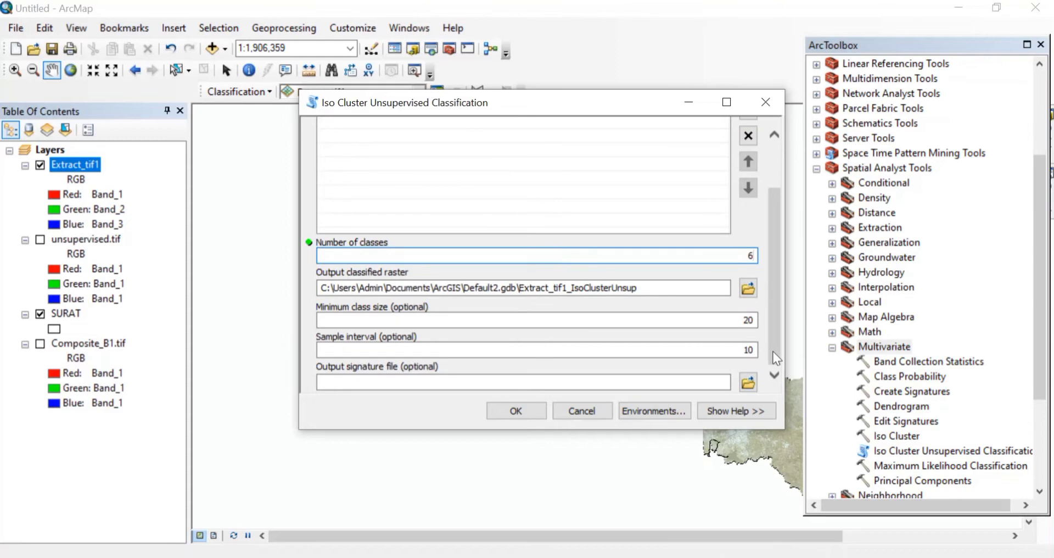
left_click(511, 410)
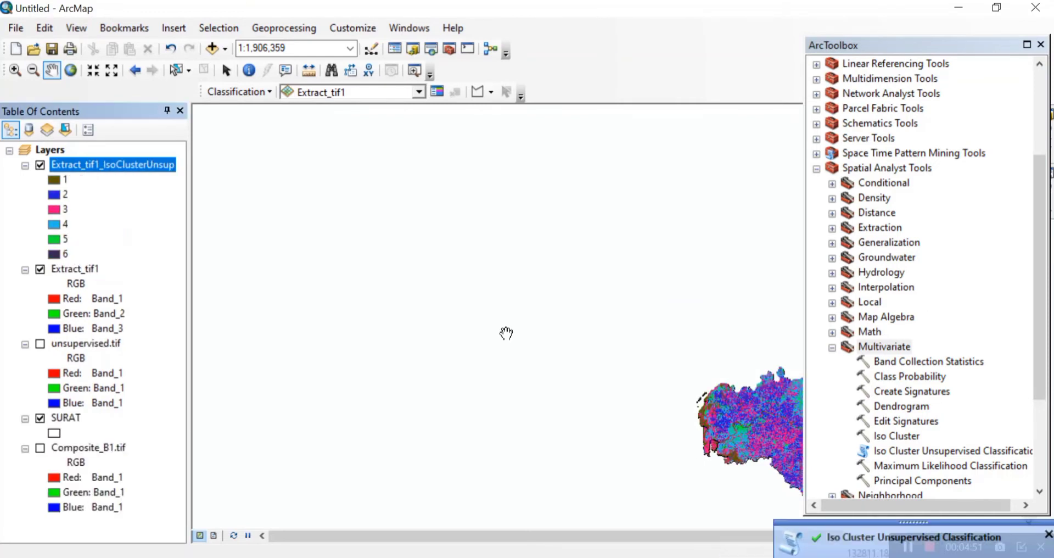
Step: Center the classified raster in the map view and add the Imagery basemap beneath the layers
mouse_move(784, 397)
left_mouse_down()
mouse_move(535, 320)
mouse_move(437, 245)
left_mouse_up()
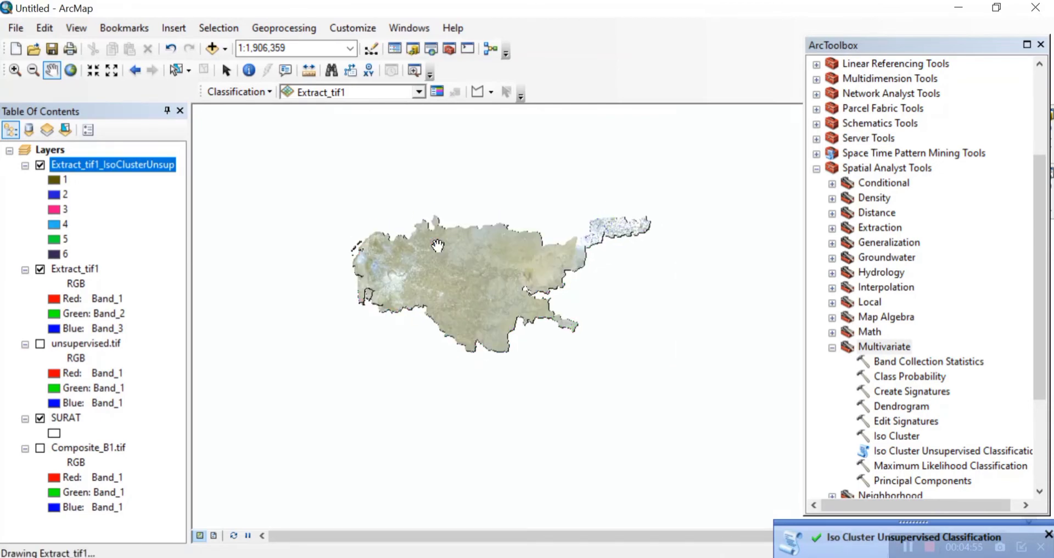
scroll(438, 246, "up", 1)
scroll(437, 245, "up", 1)
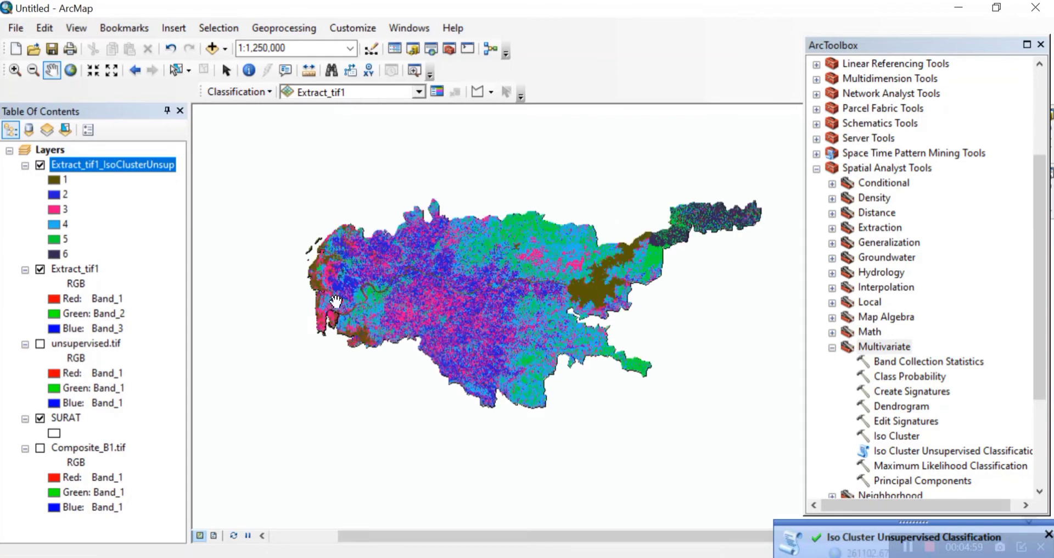
left_click_drag(471, 276, 434, 280)
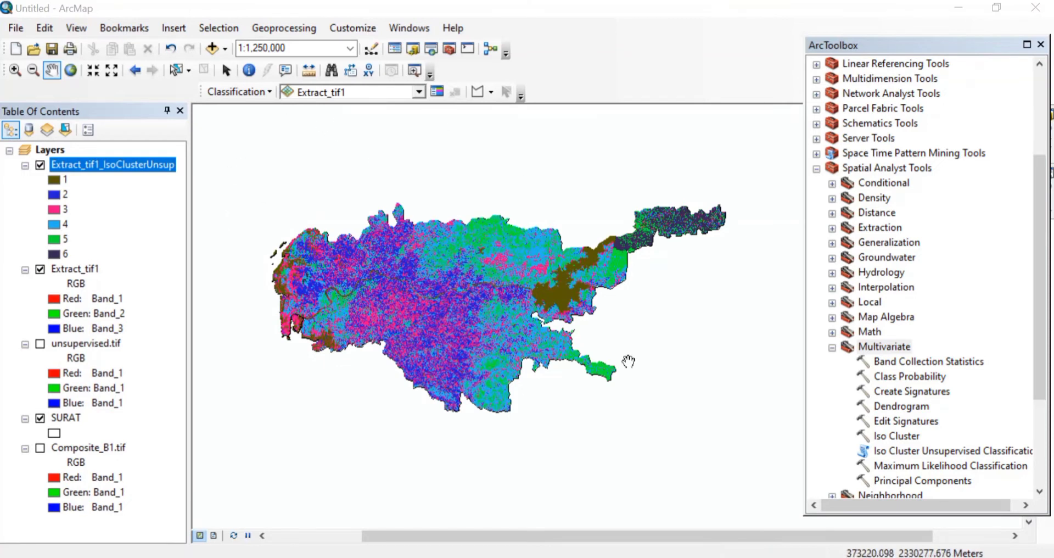
left_click(224, 49)
left_click(247, 88)
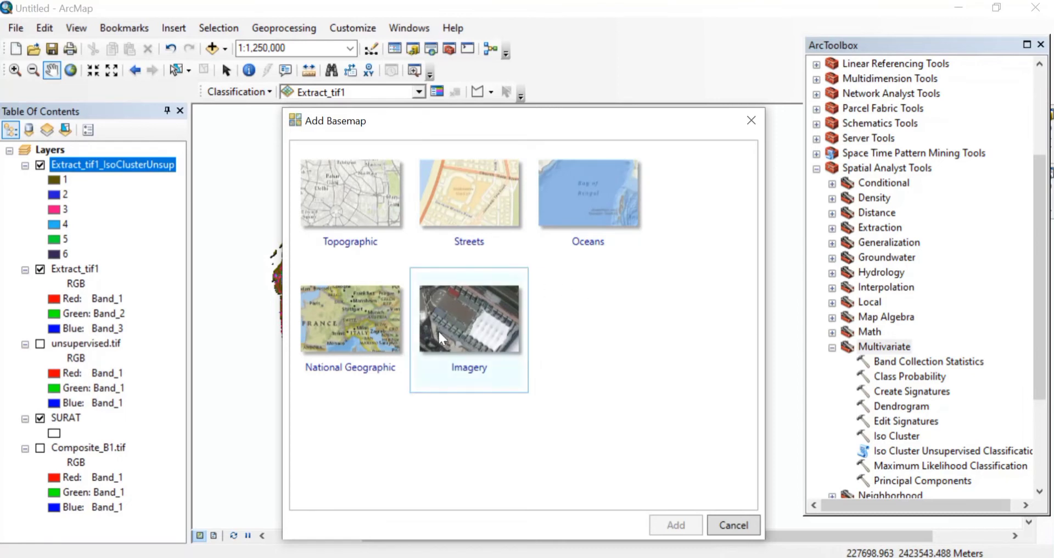
left_click(456, 331)
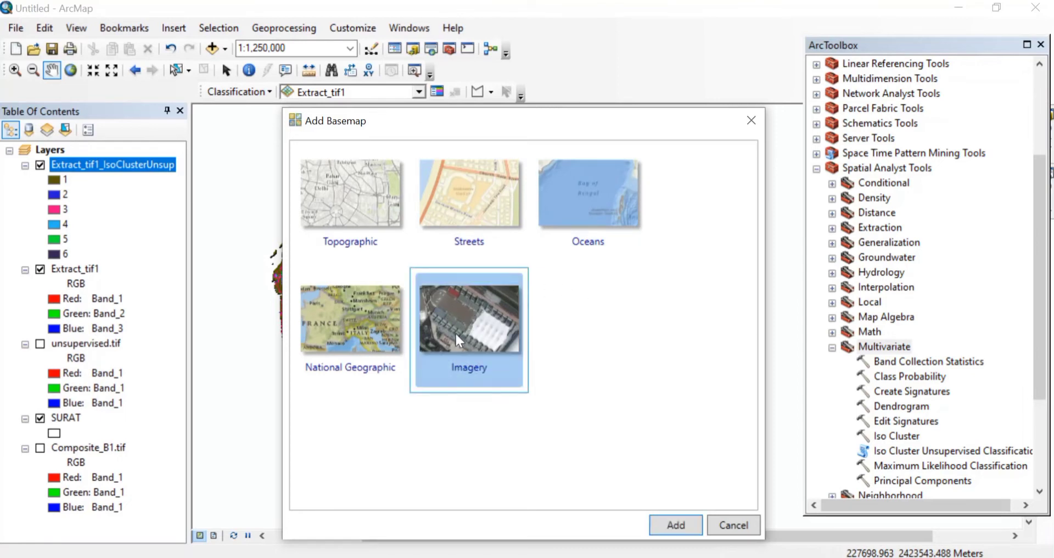
left_click(677, 525)
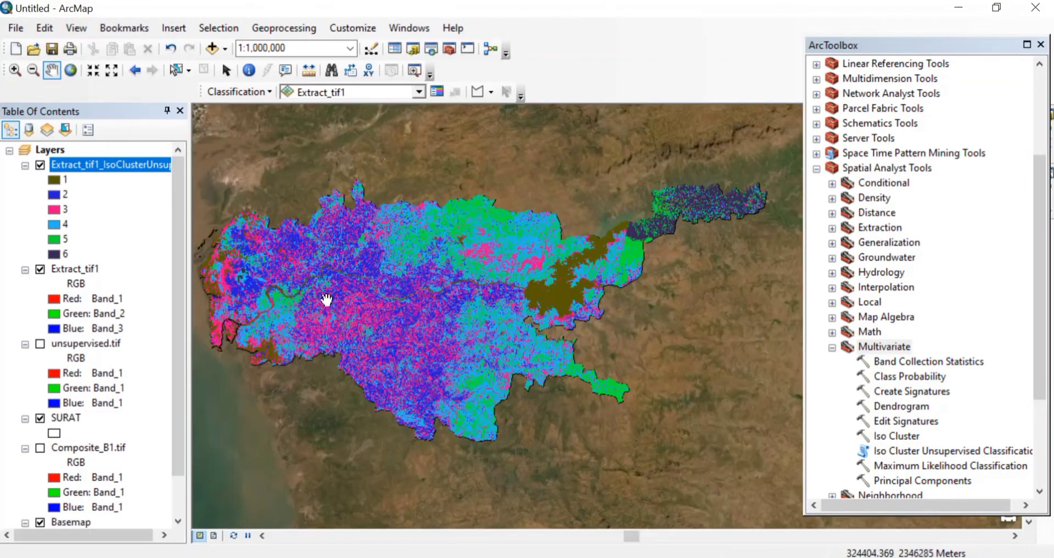
Step: Turn off the Extract_tif1 and Extract_tif1_IsoClusterUnsup layers, leaving the SURAT boundary over the basemap
left_click(40, 269)
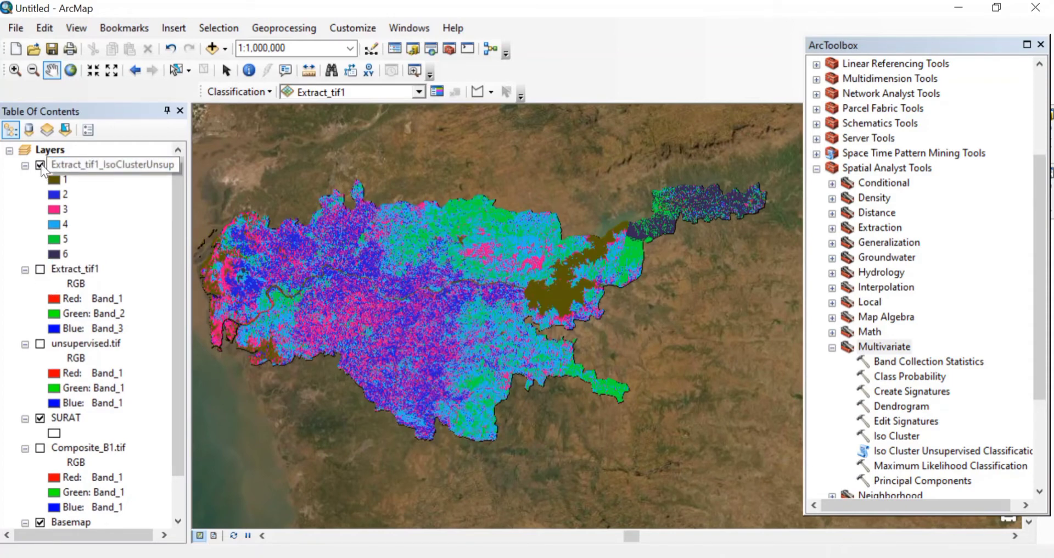
left_click(39, 164)
left_click(110, 164)
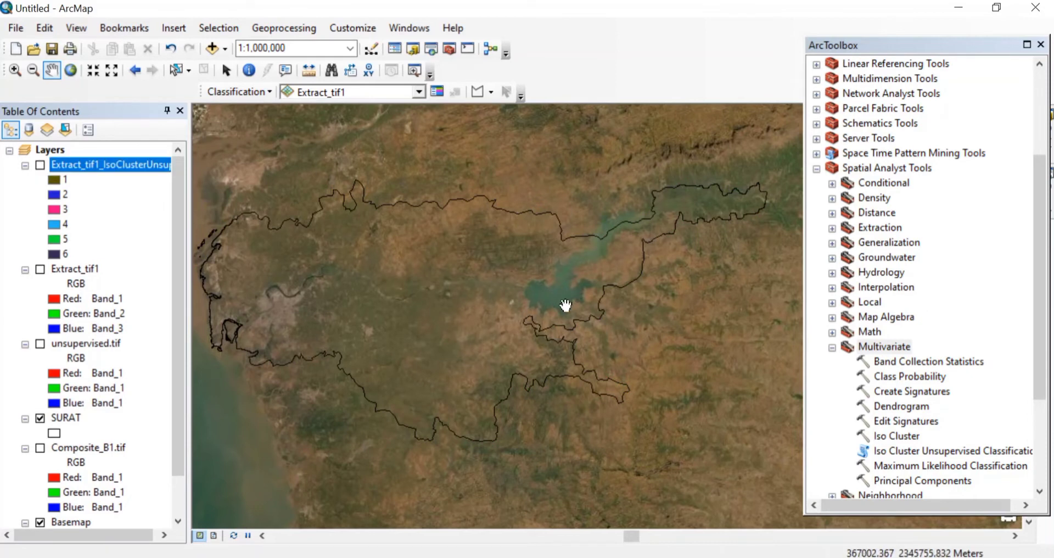
Step: Examine the basemap imagery around the reservoir, the river and the city to identify land cover types
scroll(566, 305, "up", 5)
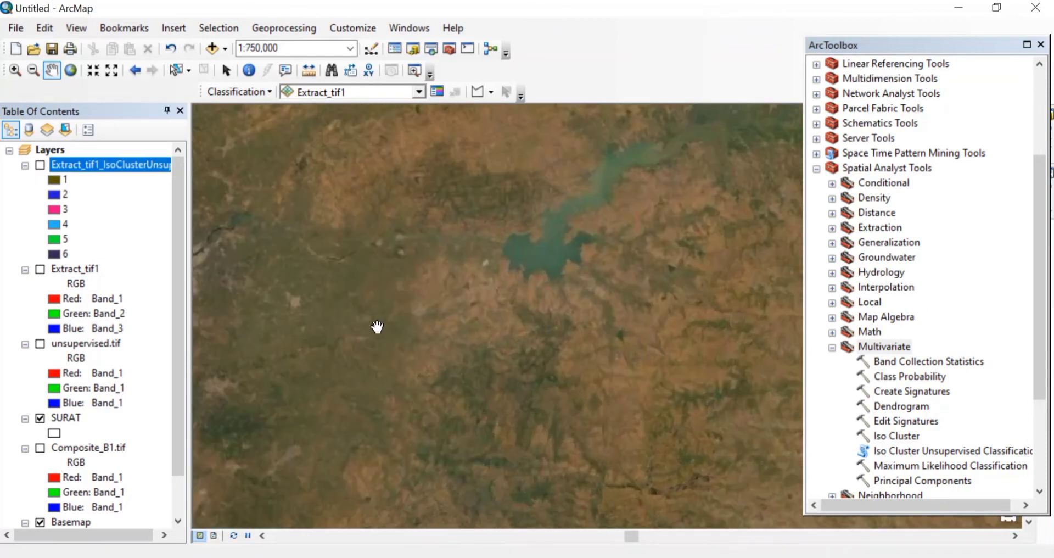
scroll(377, 325, "up", 3)
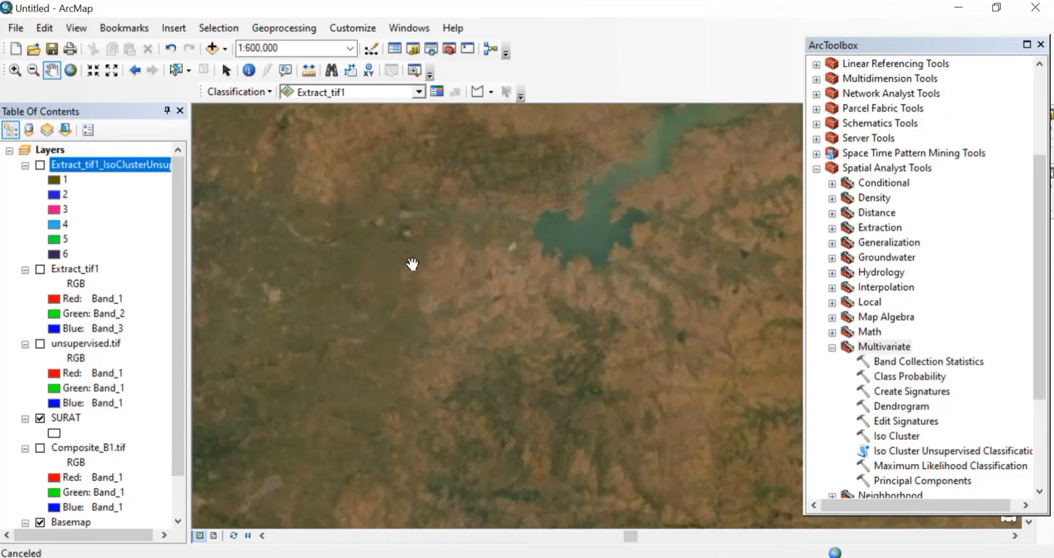
left_click_drag(384, 245, 586, 299)
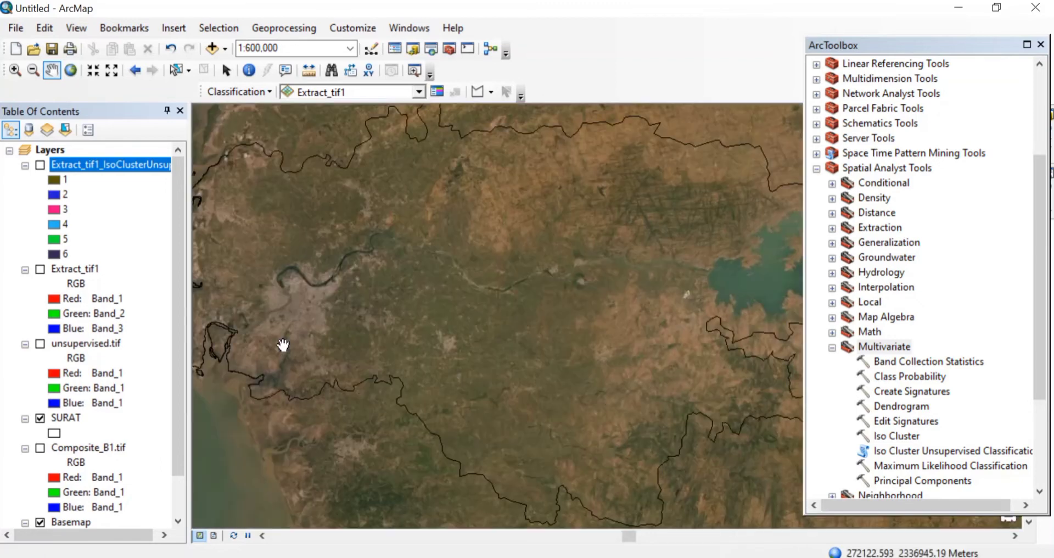
scroll(282, 344, "up", 1)
scroll(283, 344, "up", 1)
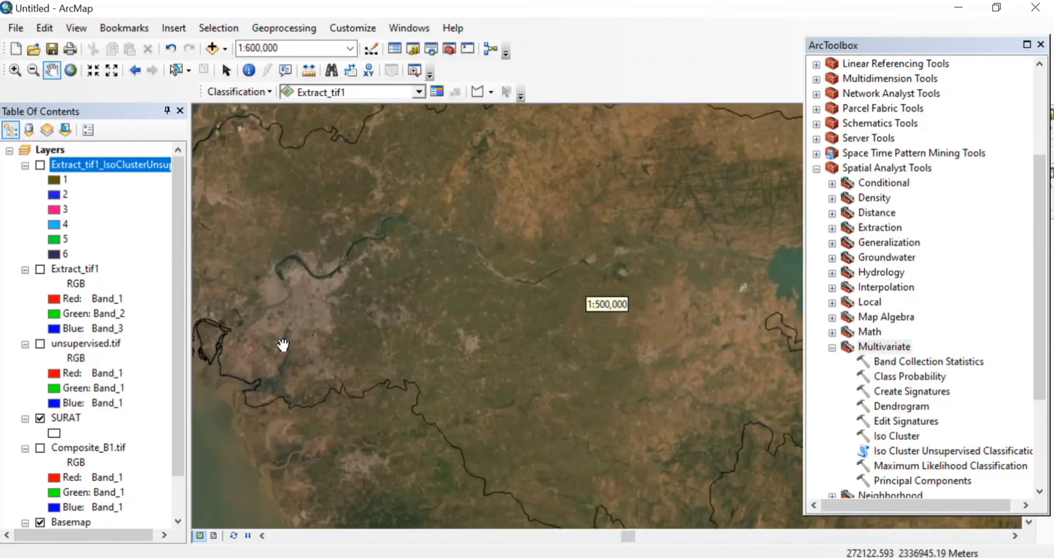
scroll(283, 345, "up", 1)
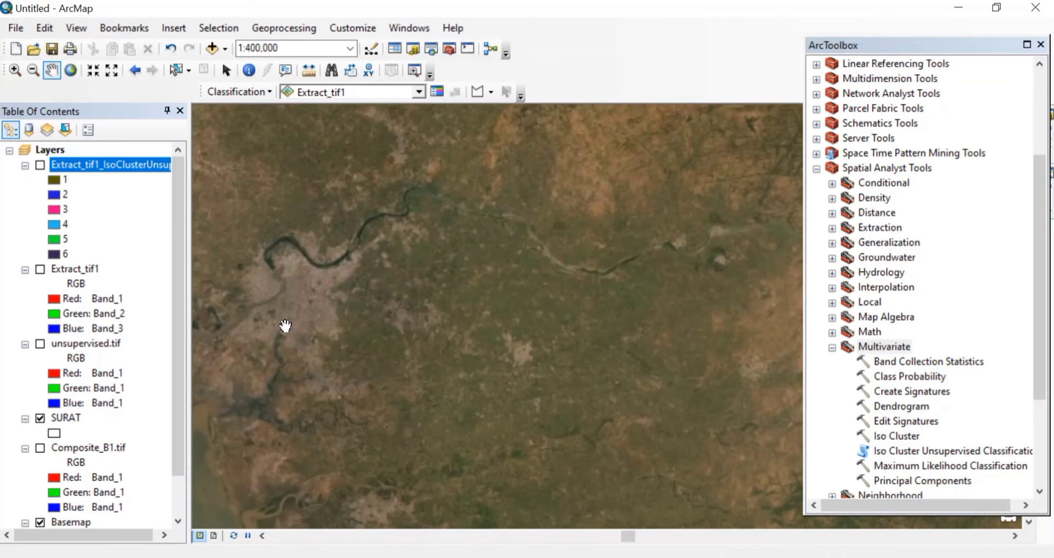
scroll(285, 326, "up", 2)
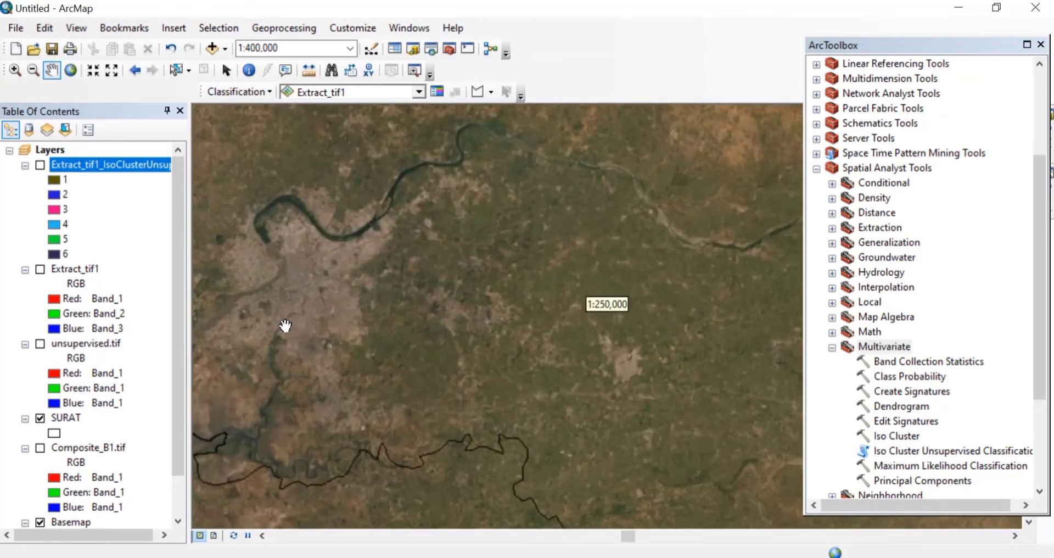
scroll(285, 326, "up", 1)
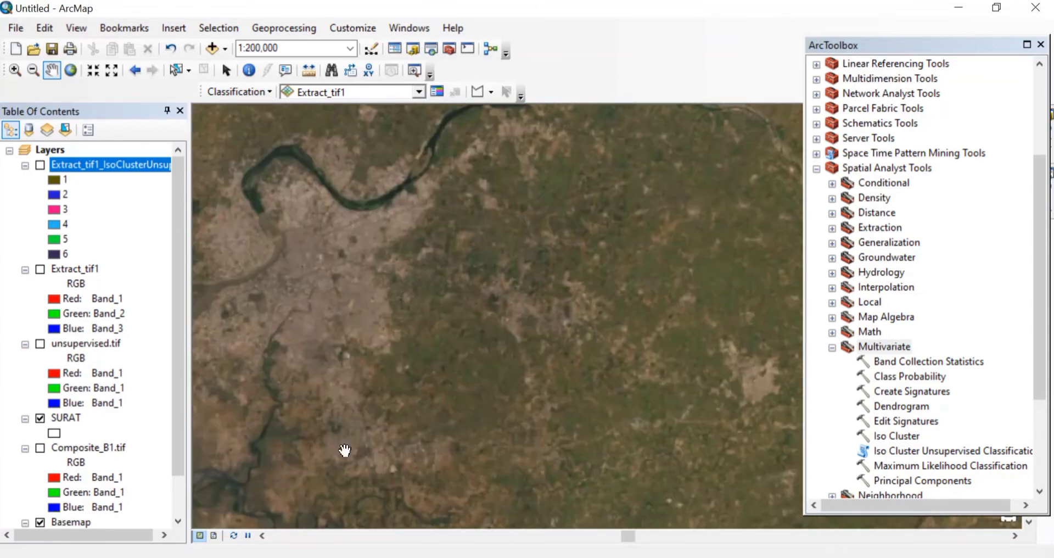
left_click_drag(250, 287, 430, 378)
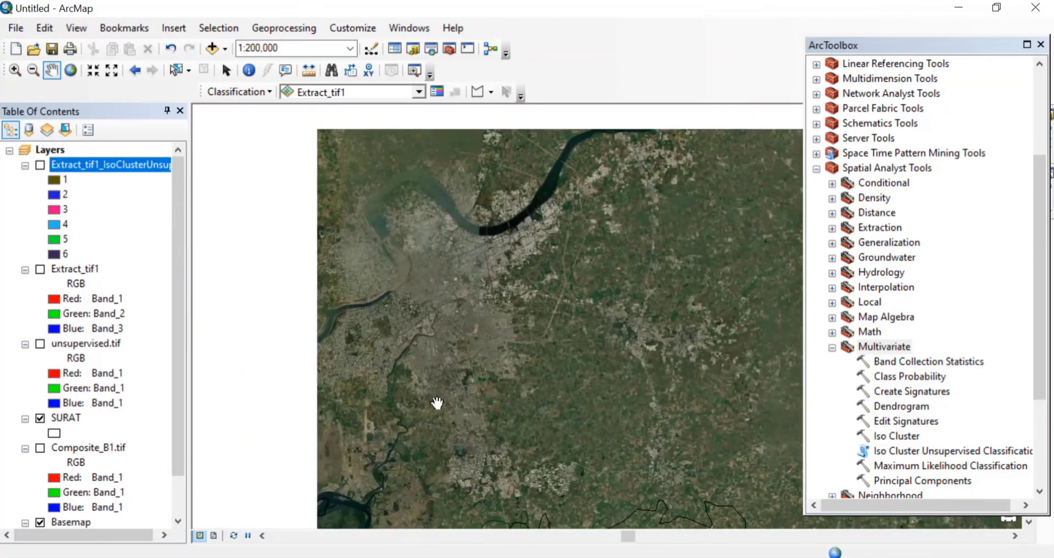
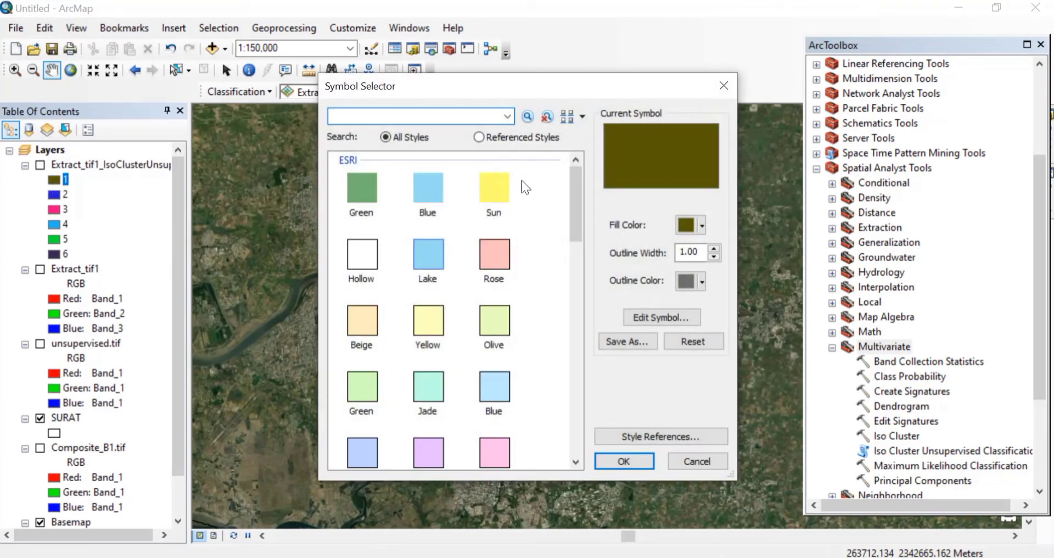
Step: Set the fill color of class 1 to dark blue and turn the classified Extract_tif1_IsoClusterUnsup layer back on
left_click(703, 225)
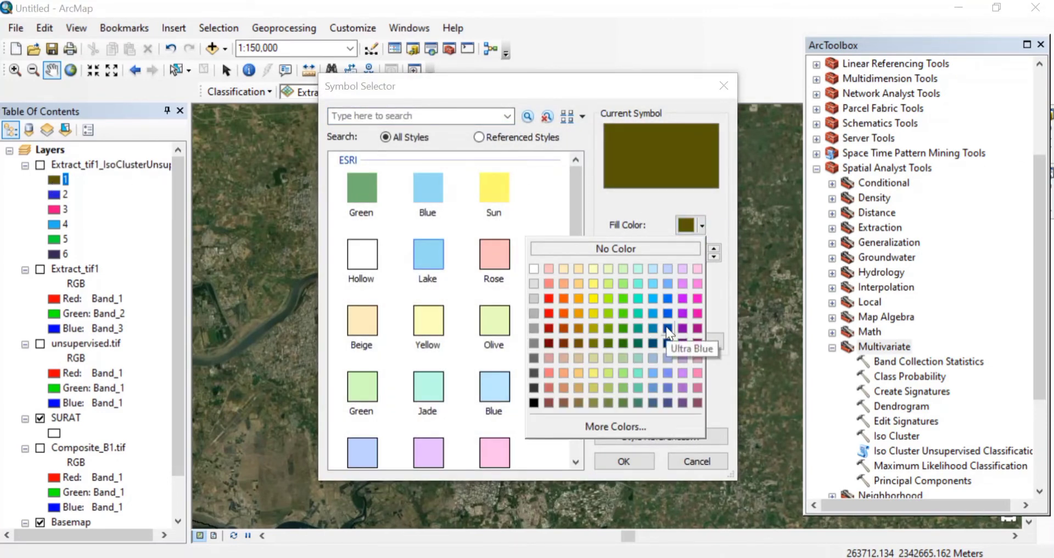
left_click(667, 343)
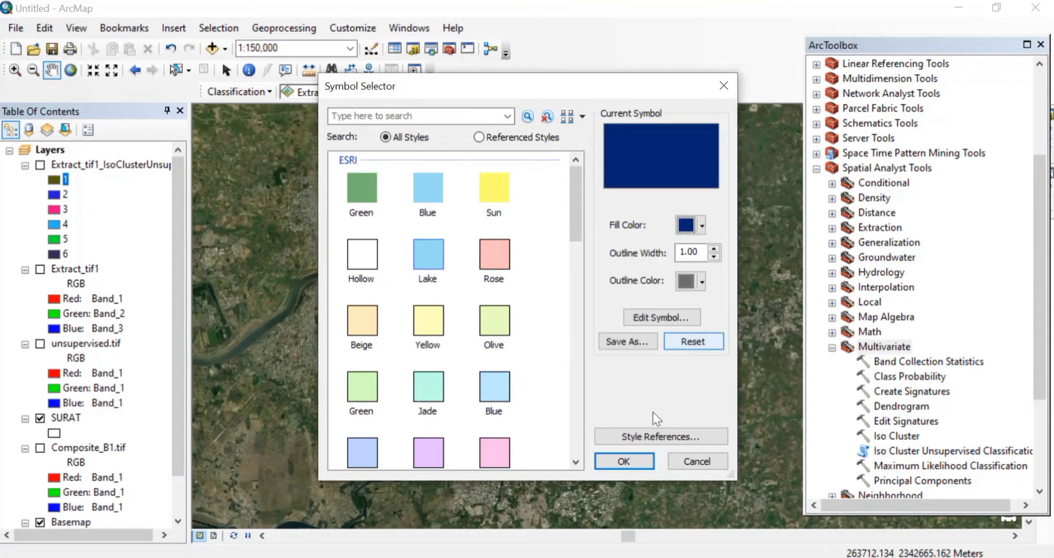
left_click(624, 461)
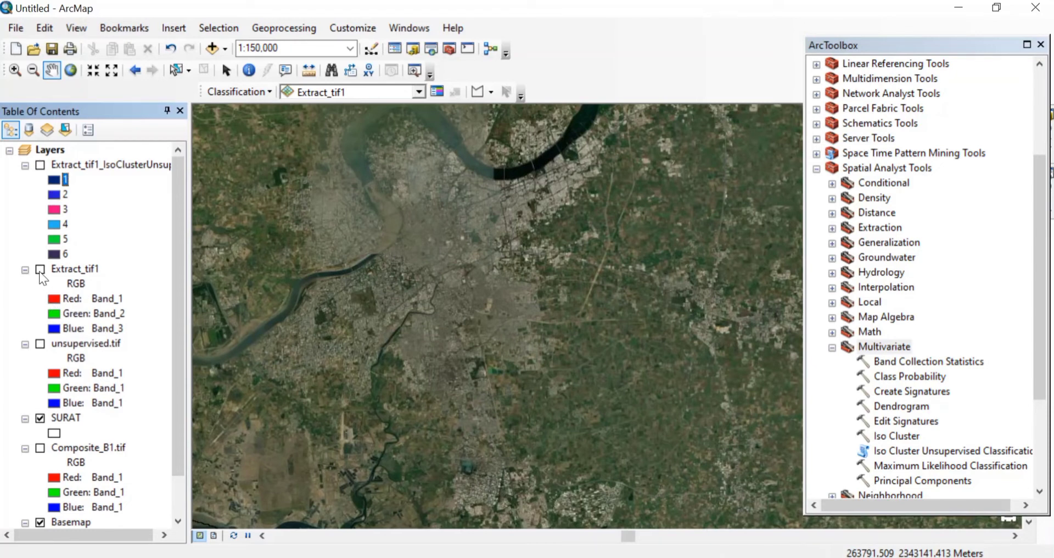
left_click(40, 164)
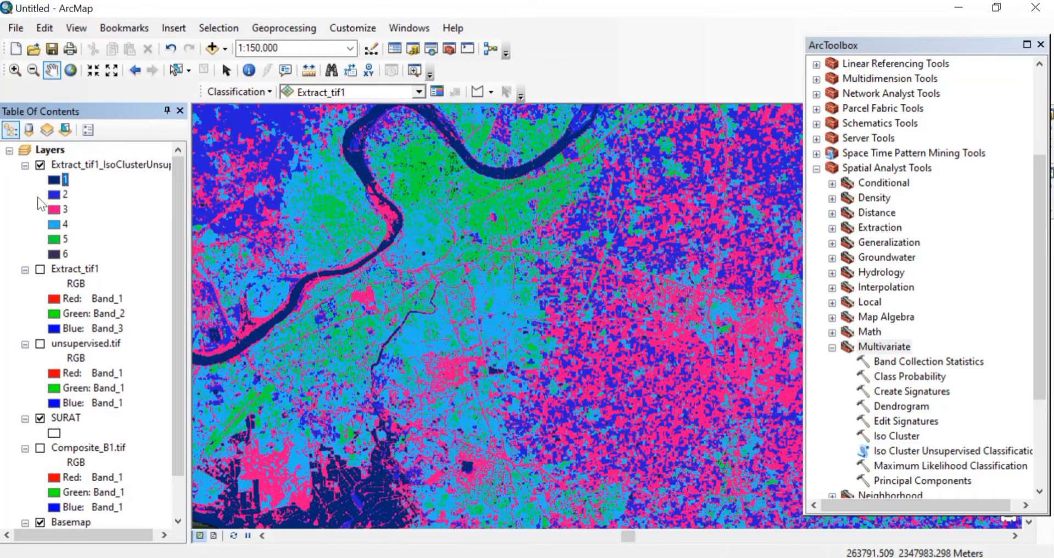
Step: Compare the classified layer with the basemap imagery along the river and over the city's built-up area
left_click(40, 166)
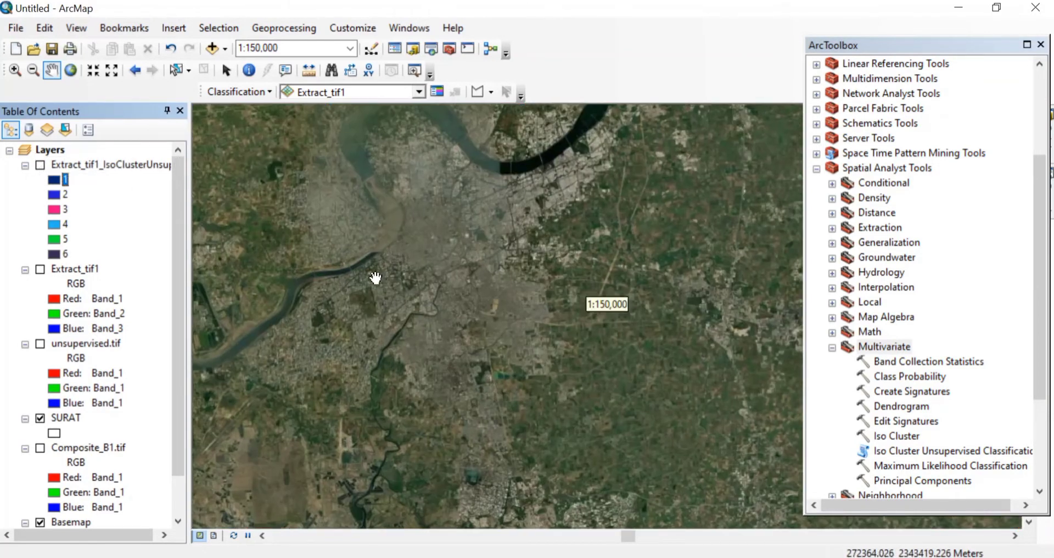
scroll(376, 277, "up", 3)
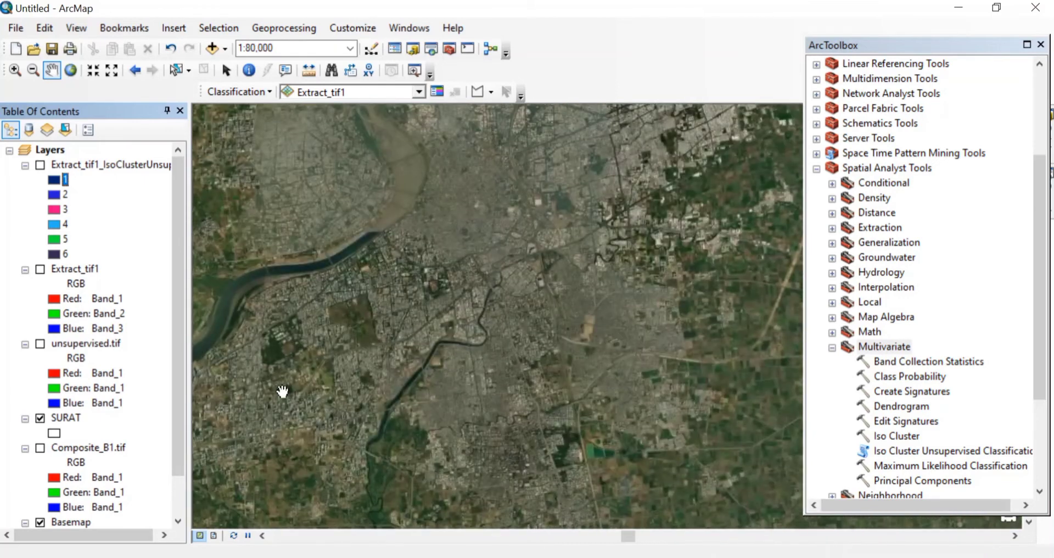
left_click_drag(288, 382, 363, 353)
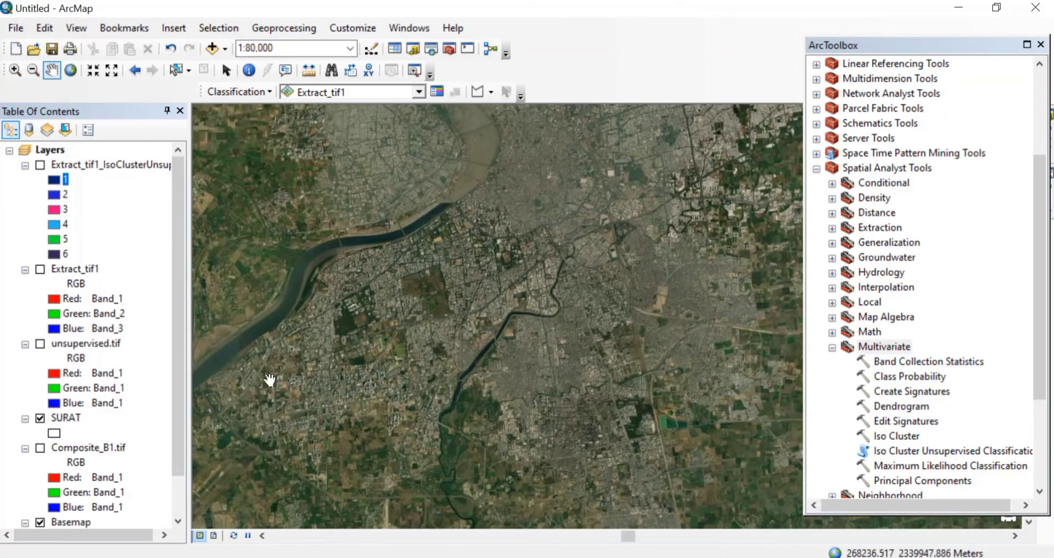
left_click(40, 165)
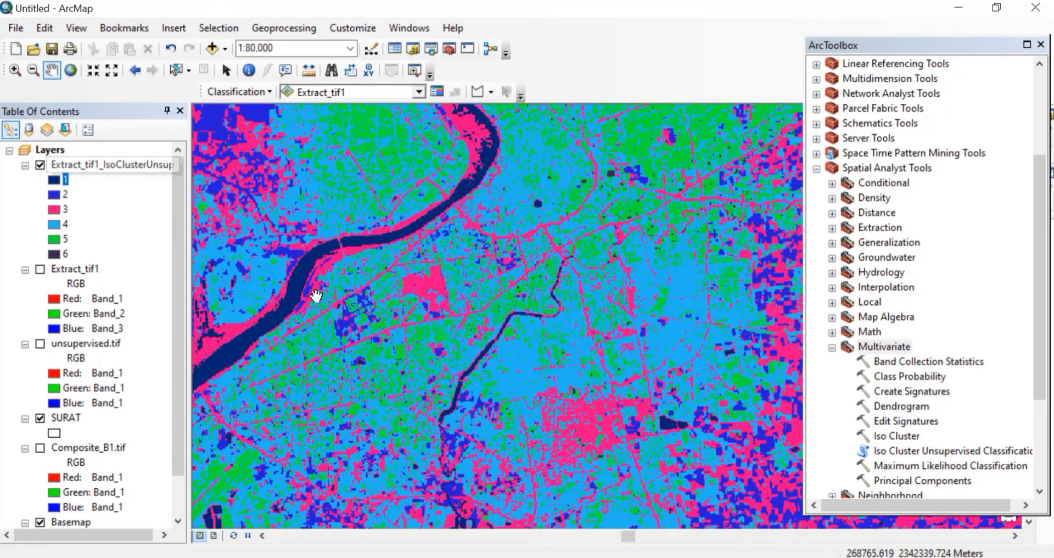
Step: Set the fill color of class 2 in the classified layer to dark green
scroll(388, 386, "up", 1)
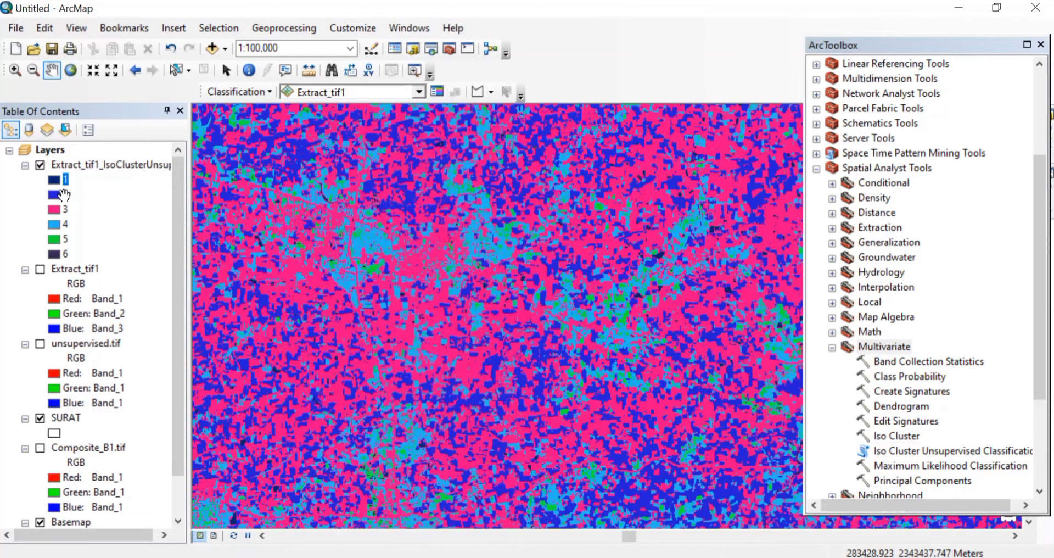
left_click(54, 197)
double_click(55, 197)
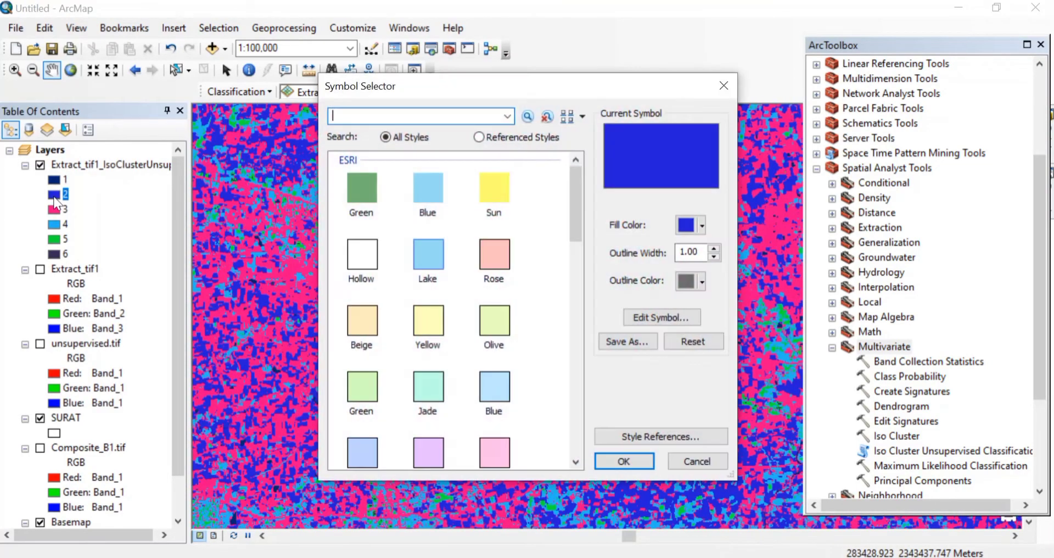
left_click(701, 226)
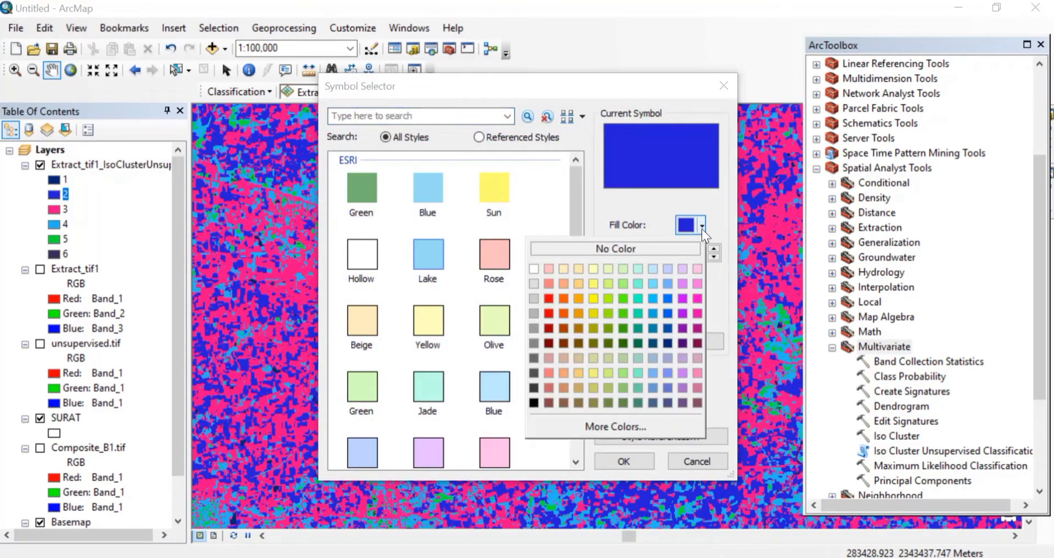
left_click(637, 343)
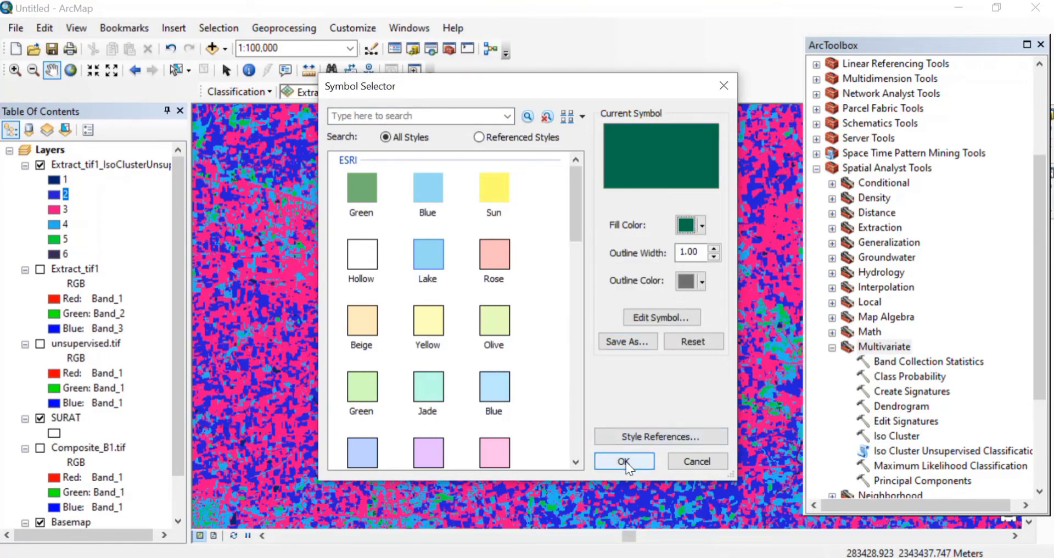
left_click(642, 459)
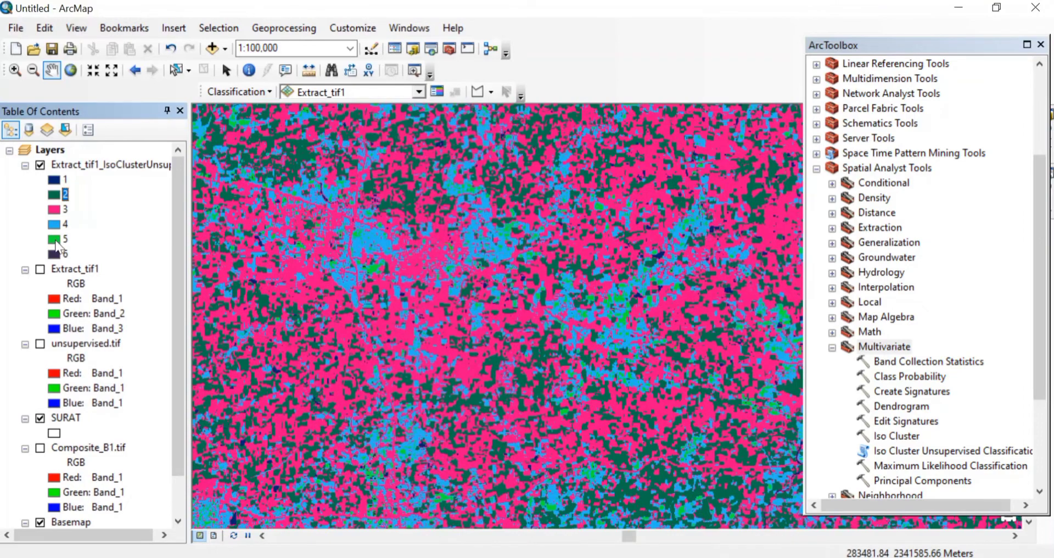
Step: Set the fill color of class 3 in the classified layer to bright green
double_click(53, 209)
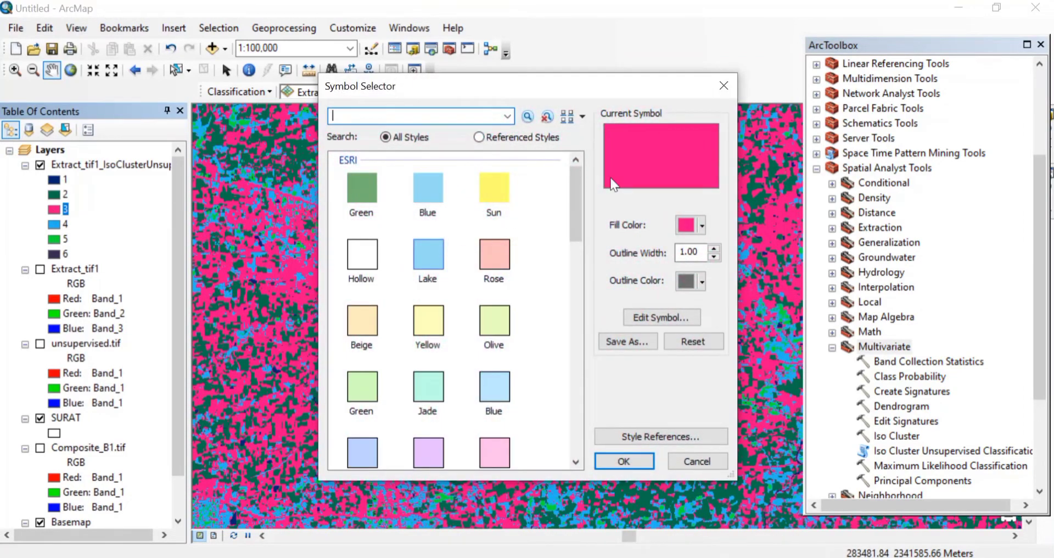
left_click(701, 226)
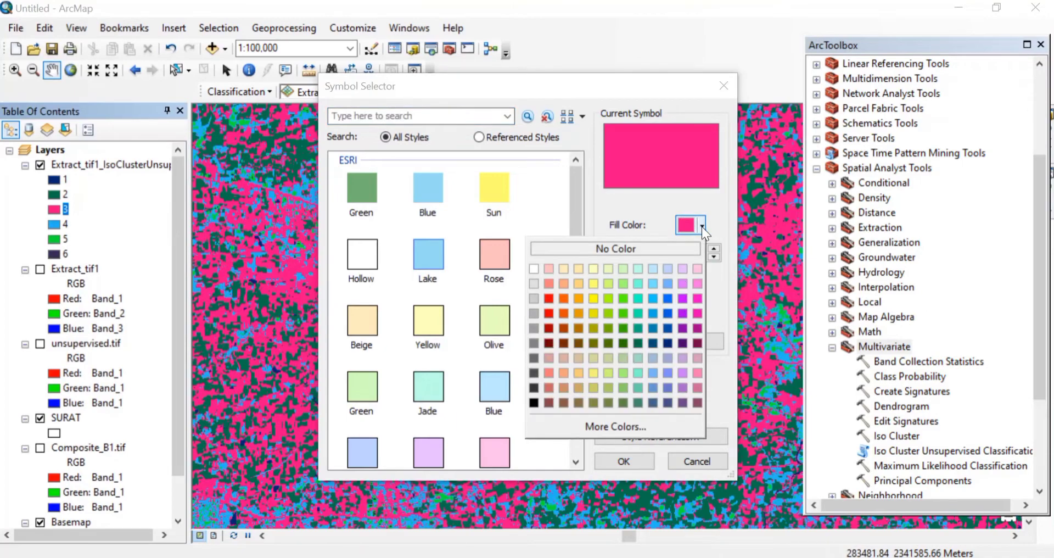
left_click(622, 298)
left_click(623, 462)
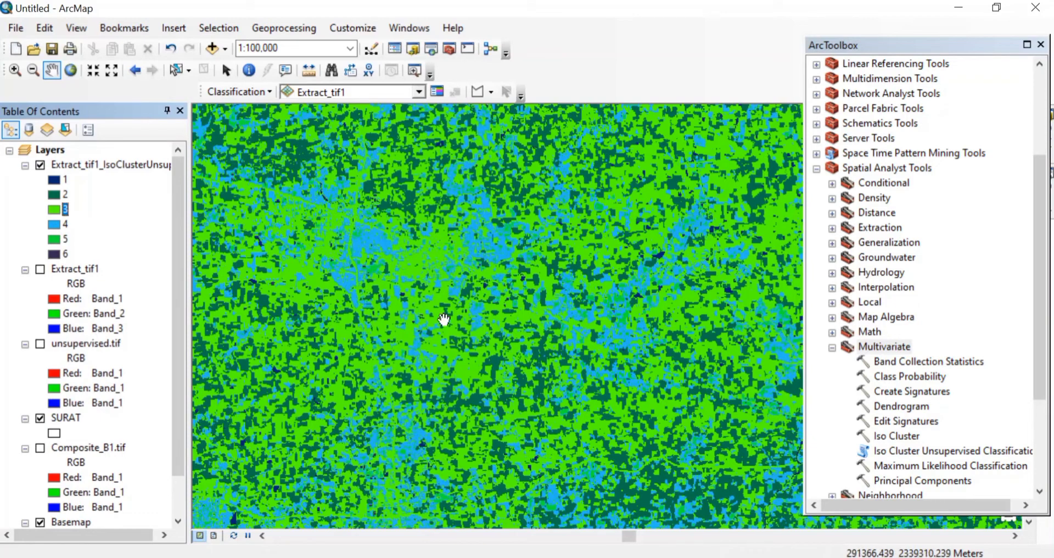
Step: Examine the classified layer along the river, around the reservoir and in the northeastern arm of the SURAT boundary
left_click_drag(444, 319, 261, 371)
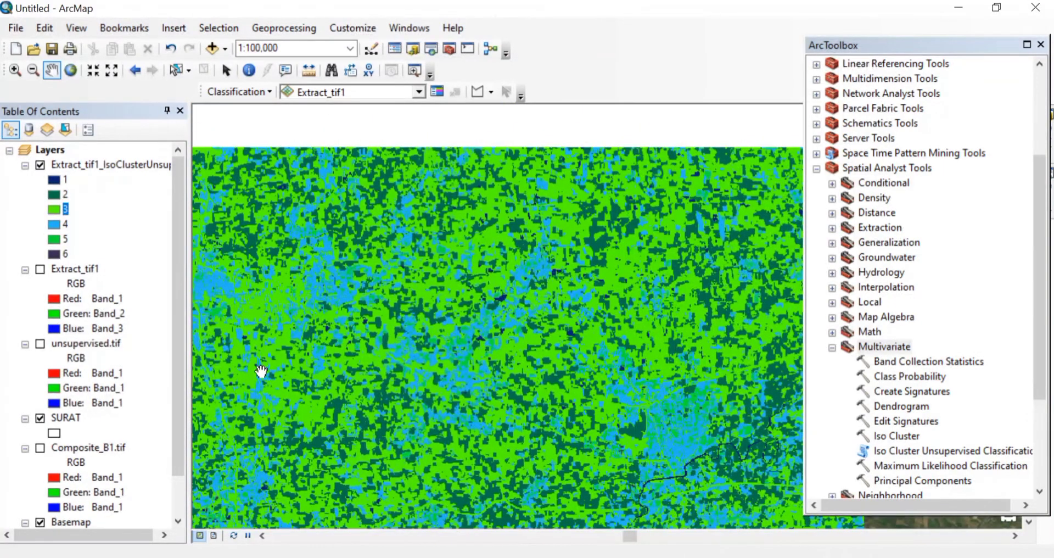
scroll(261, 371, "up", 1)
scroll(261, 372, "up", 2)
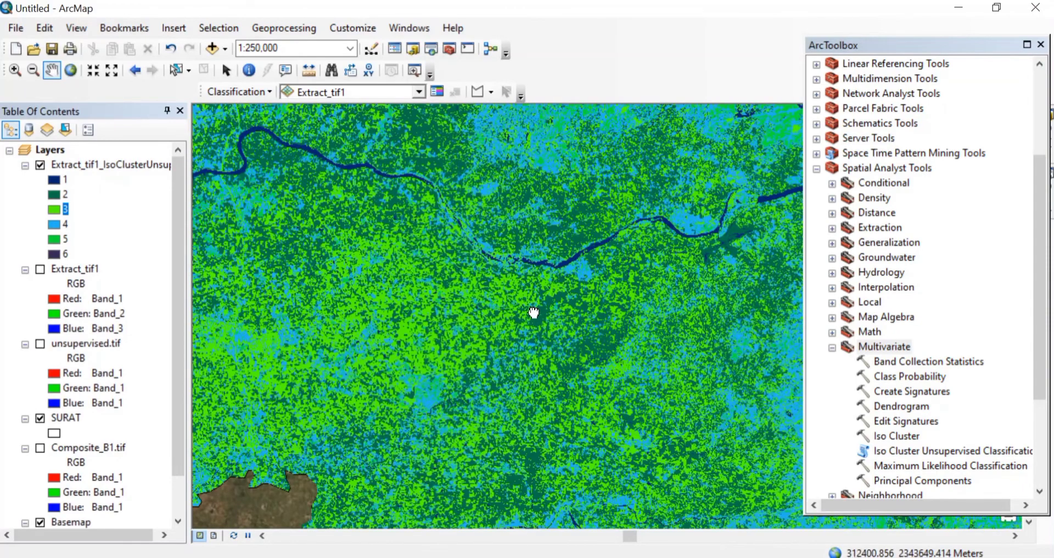
left_click_drag(533, 311, 273, 282)
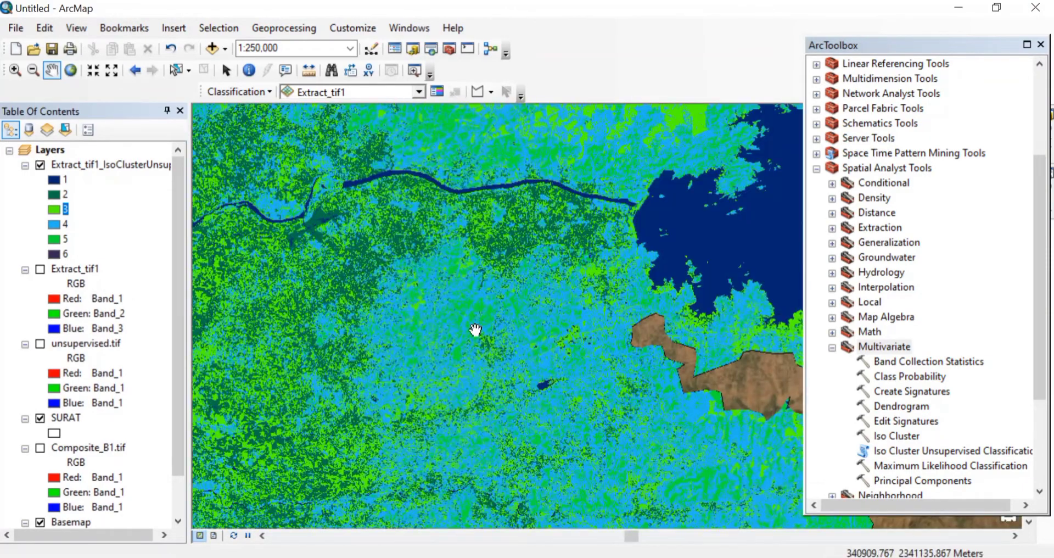
scroll(475, 329, "up", 1)
scroll(475, 329, "up", 4)
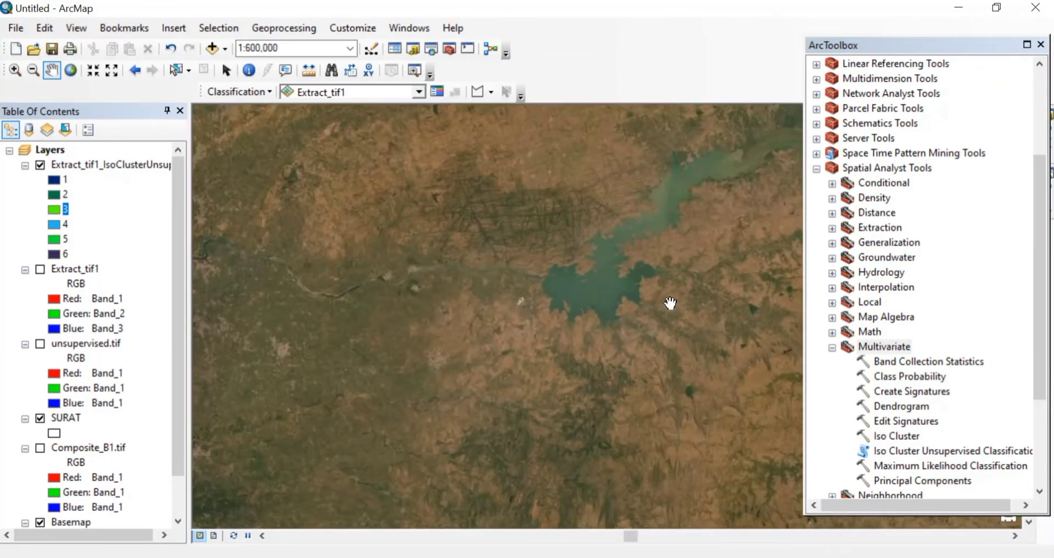
left_click_drag(670, 303, 376, 350)
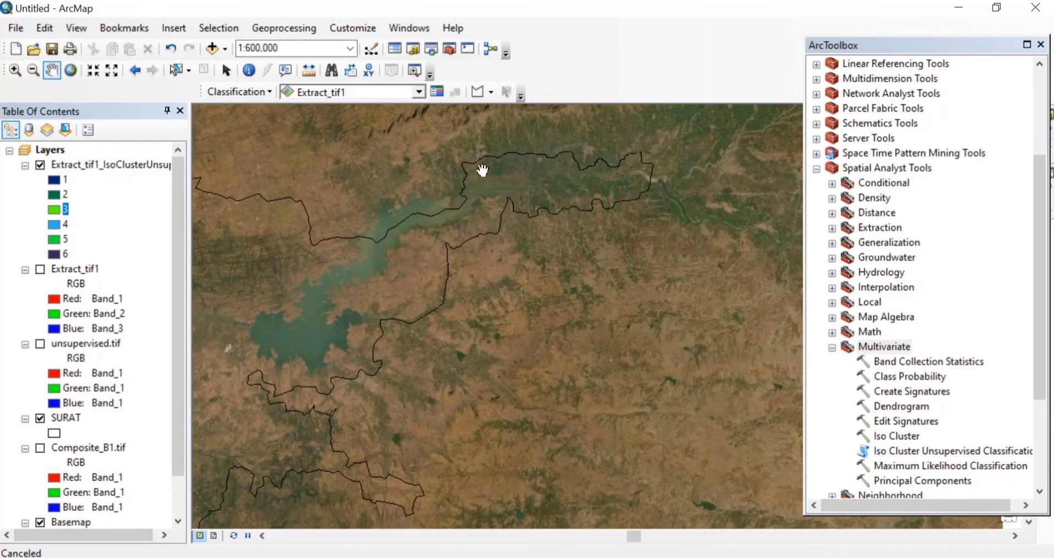
scroll(475, 223, "up", 1)
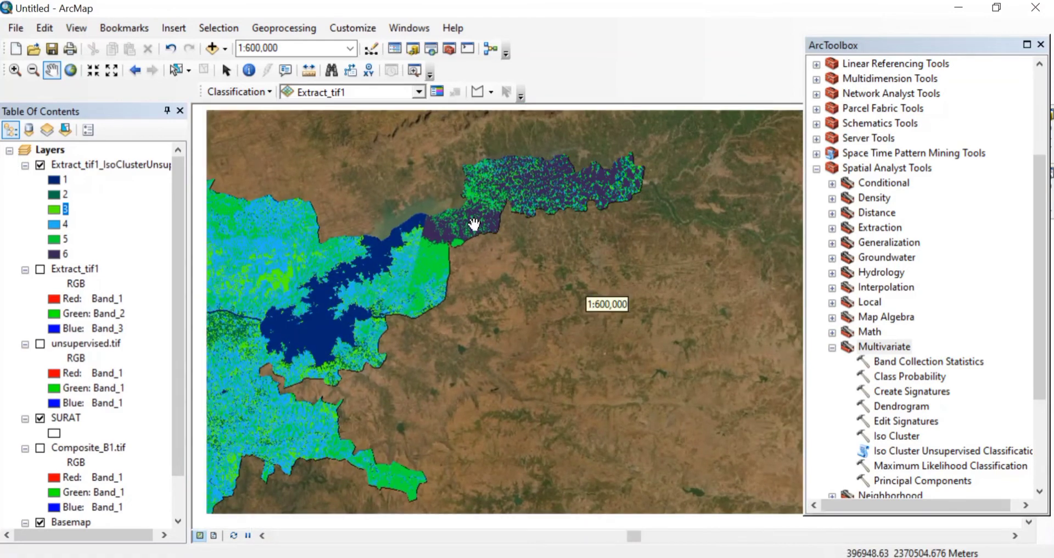
scroll(474, 223, "up", 1)
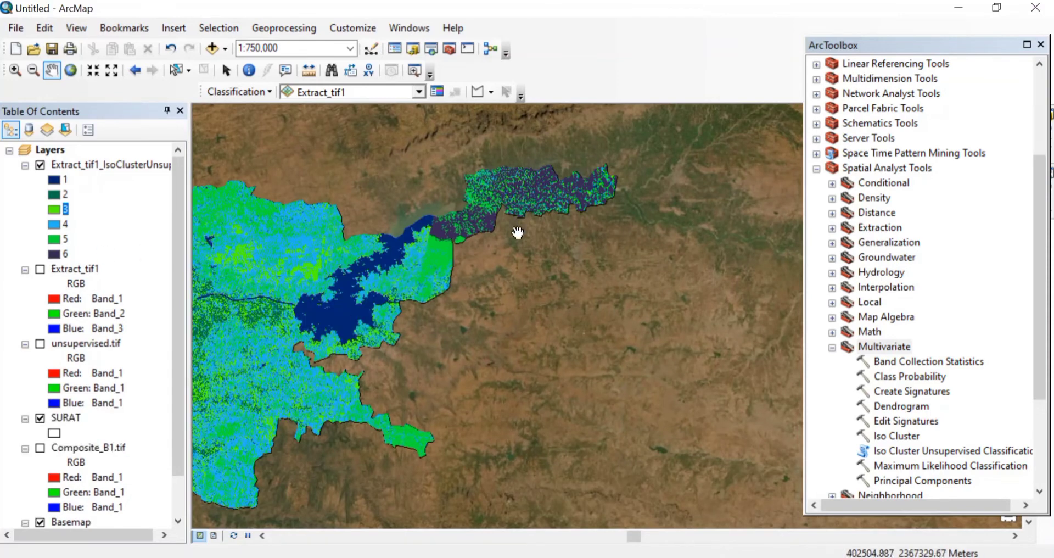
scroll(546, 187, "up", 1)
scroll(546, 187, "up", 1)
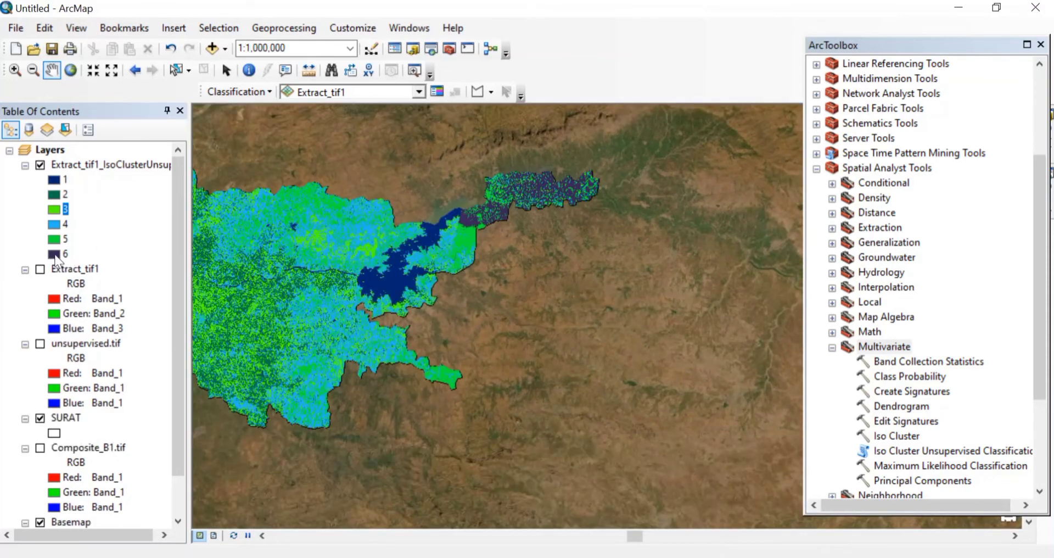
Step: Set the fill color of class 6 in the classified layer to brown
double_click(54, 254)
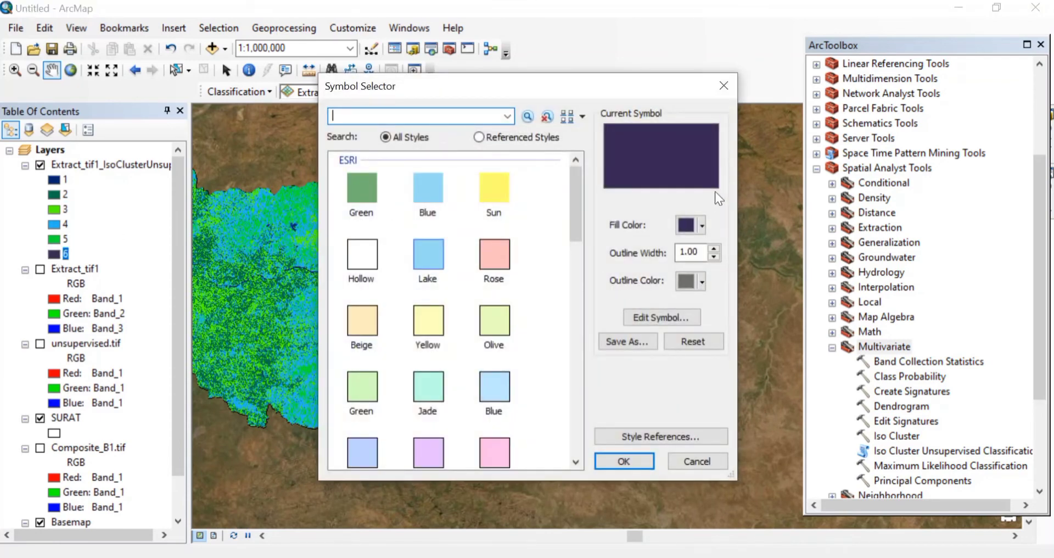
left_click(702, 228)
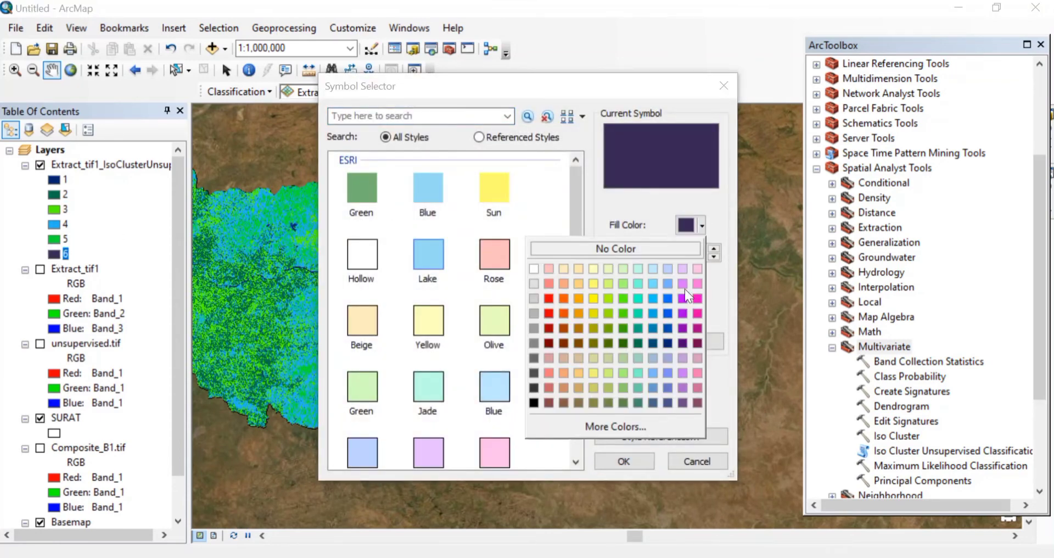
left_click(558, 403)
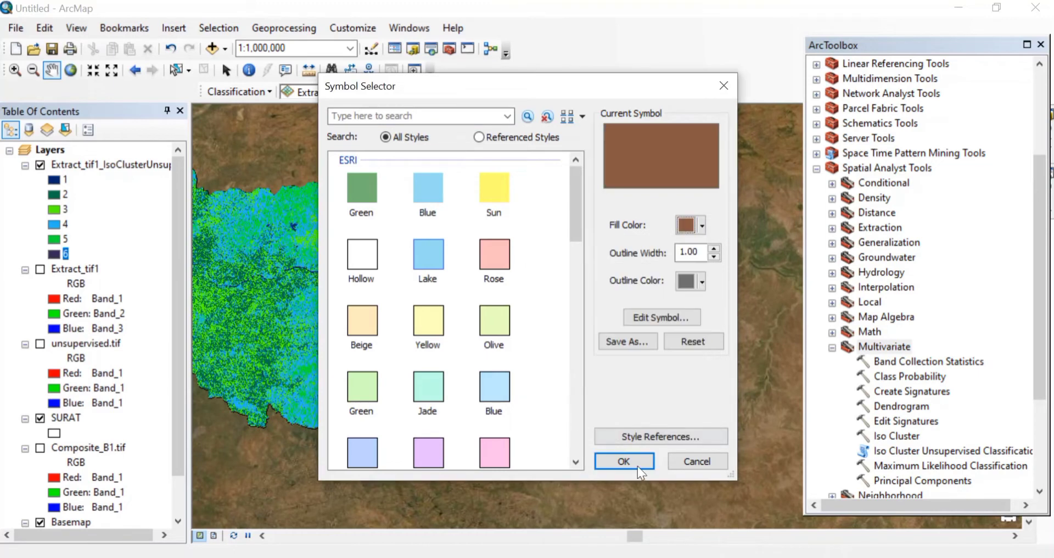
left_click(624, 460)
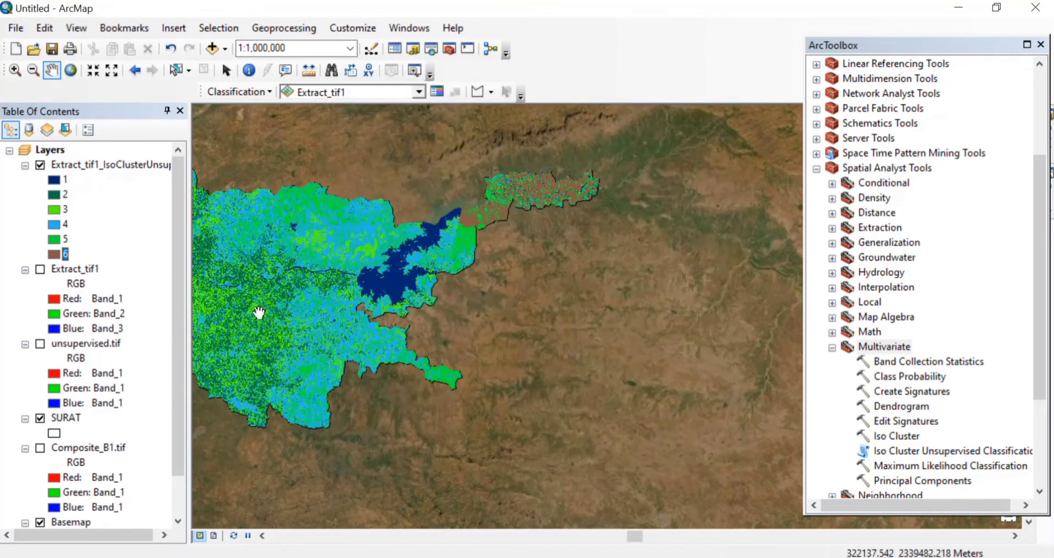
Step: Open the symbology properties of the Extract_tif1_IsoClusterUnsup layer and label class 1 as Water Body
left_click(93, 165)
right_click(93, 164)
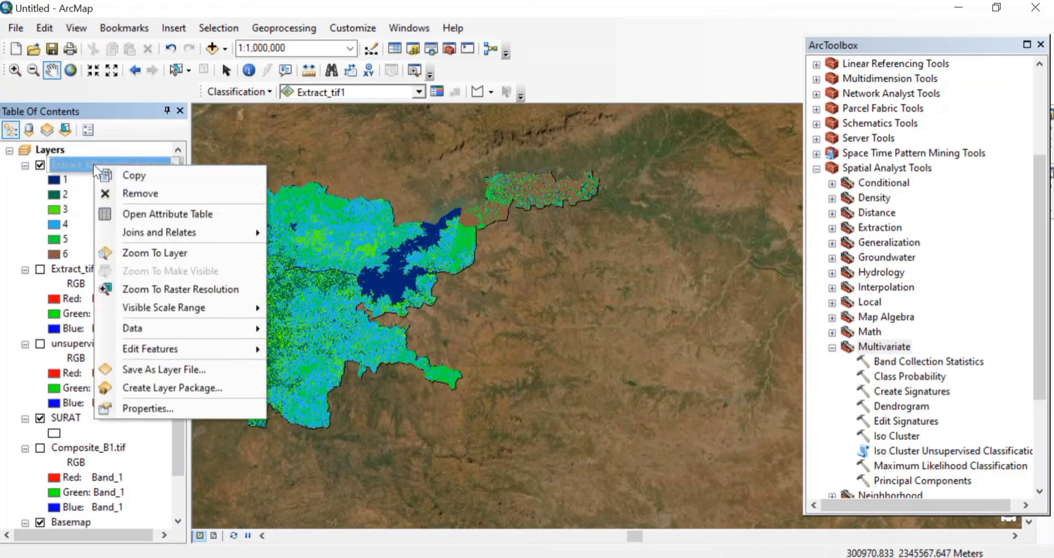
left_click(182, 406)
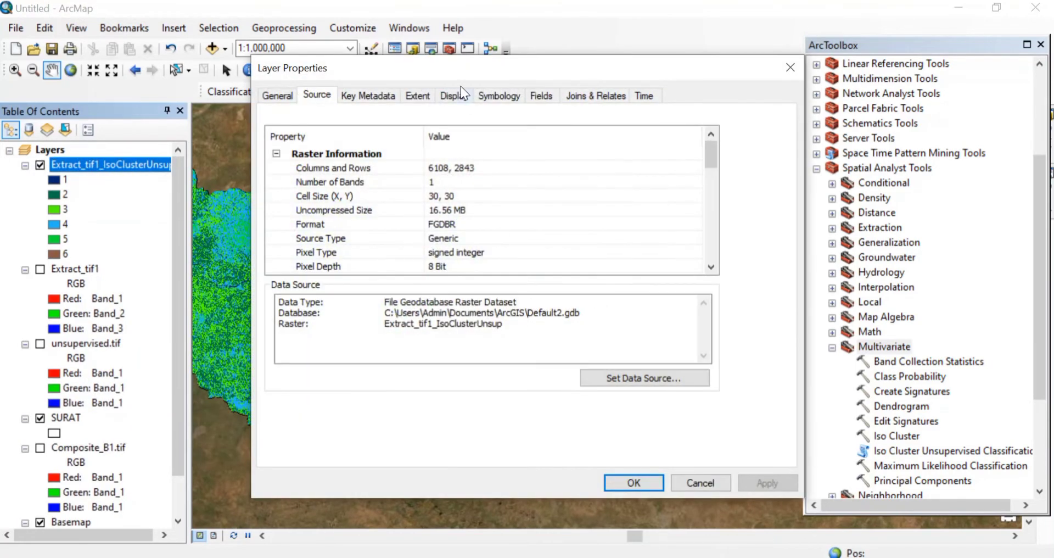
left_click(498, 97)
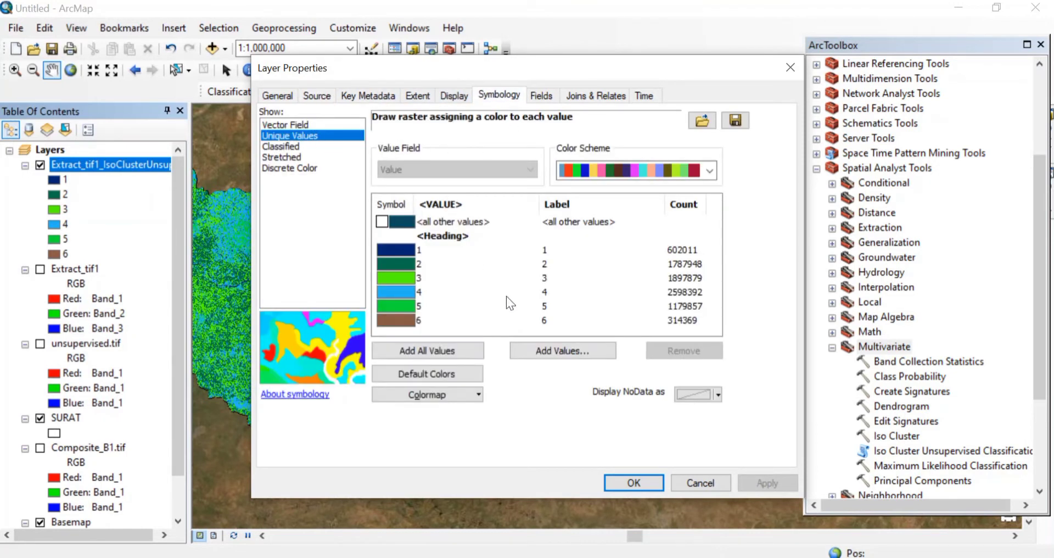
double_click(545, 248)
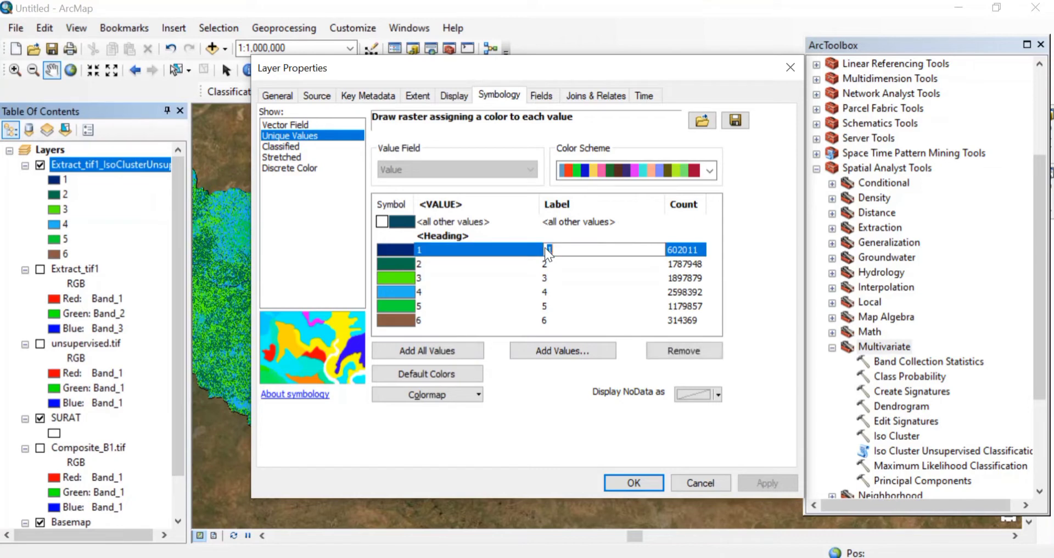
type("Water Body")
key("Return")
Step: Label class 2 as Vegetation and class 3 as Agriculture
double_click(545, 264)
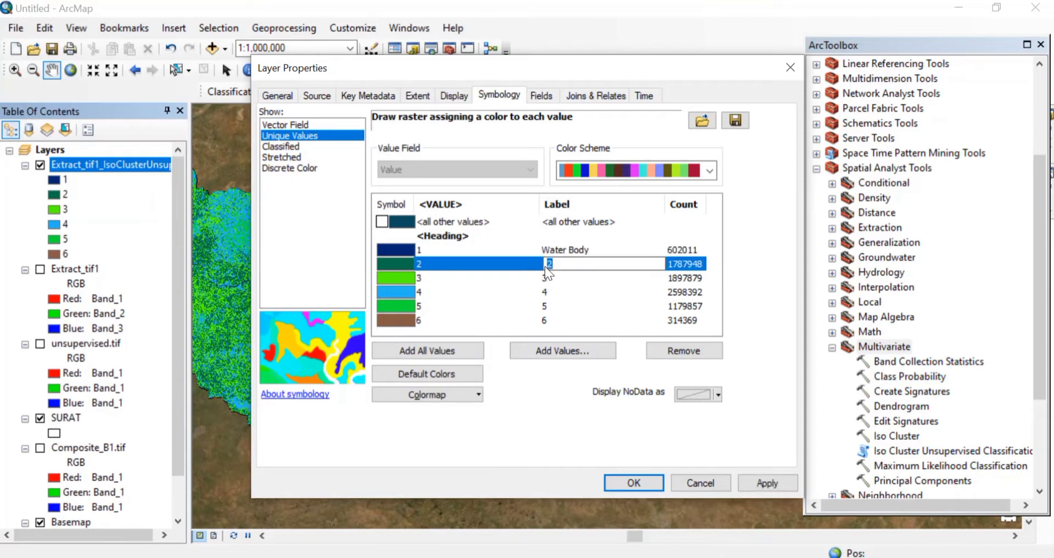
type("Vegetation")
key("Return")
double_click(546, 279)
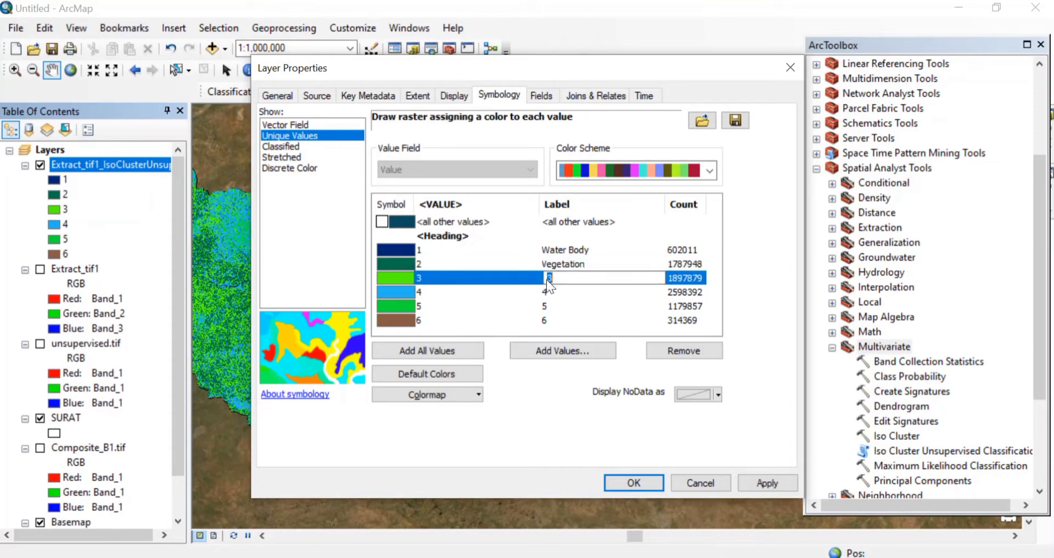
type("Agriculture")
key("Return")
Step: Group classes 4 and 5 into one value and label it Urban/Built-Up
left_click(401, 293)
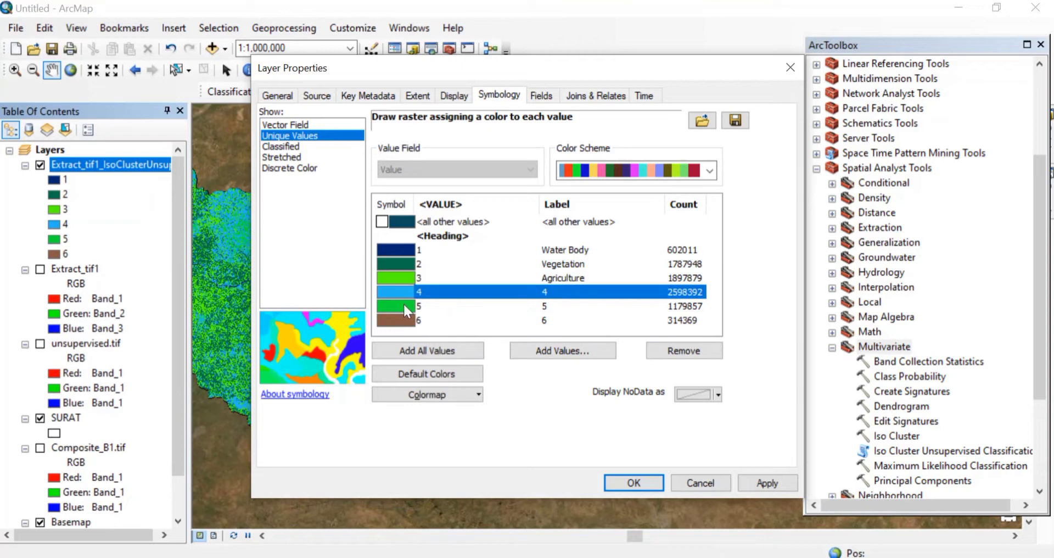
left_click(403, 302, "ctrl")
right_click(403, 302)
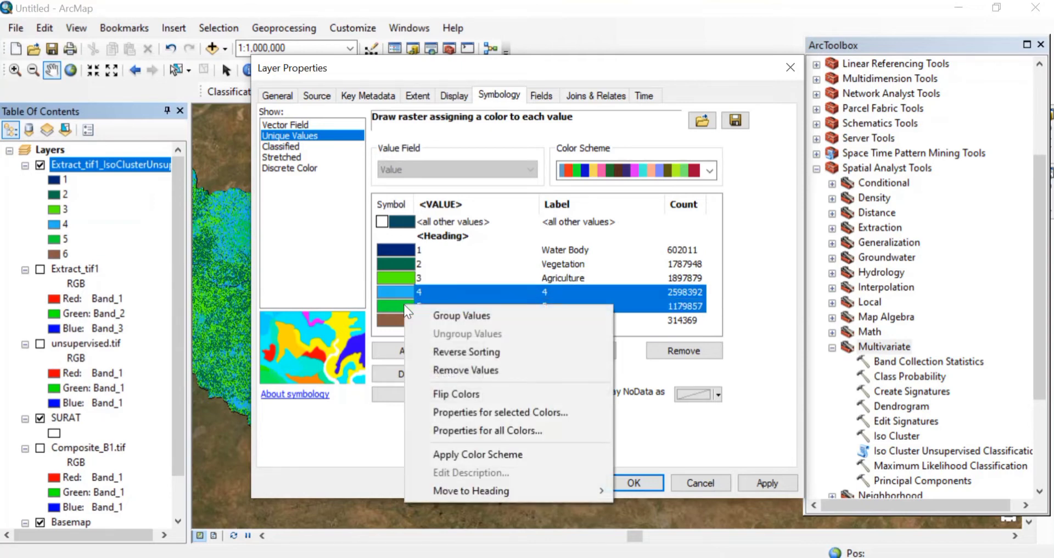
left_click(444, 314)
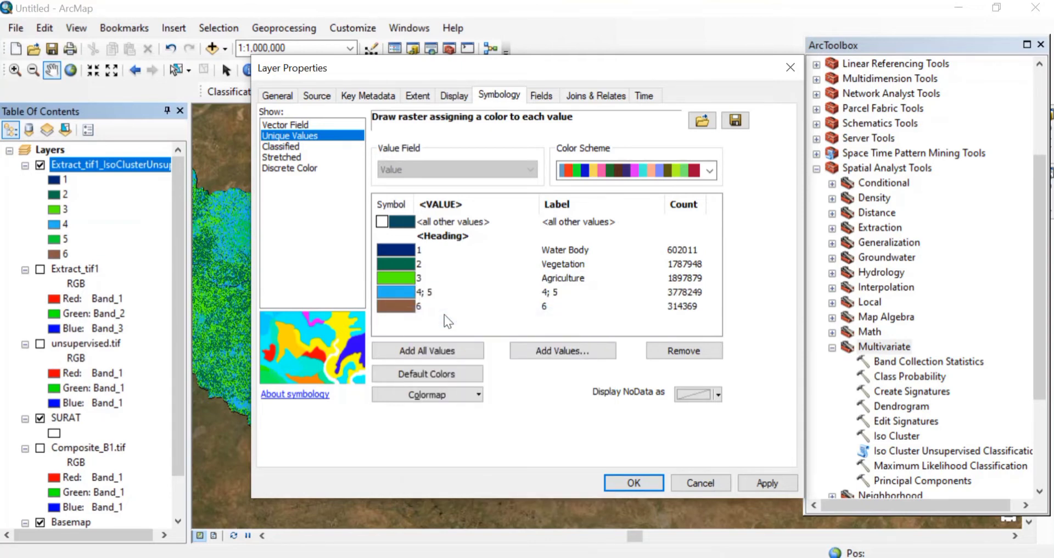
left_click(555, 295)
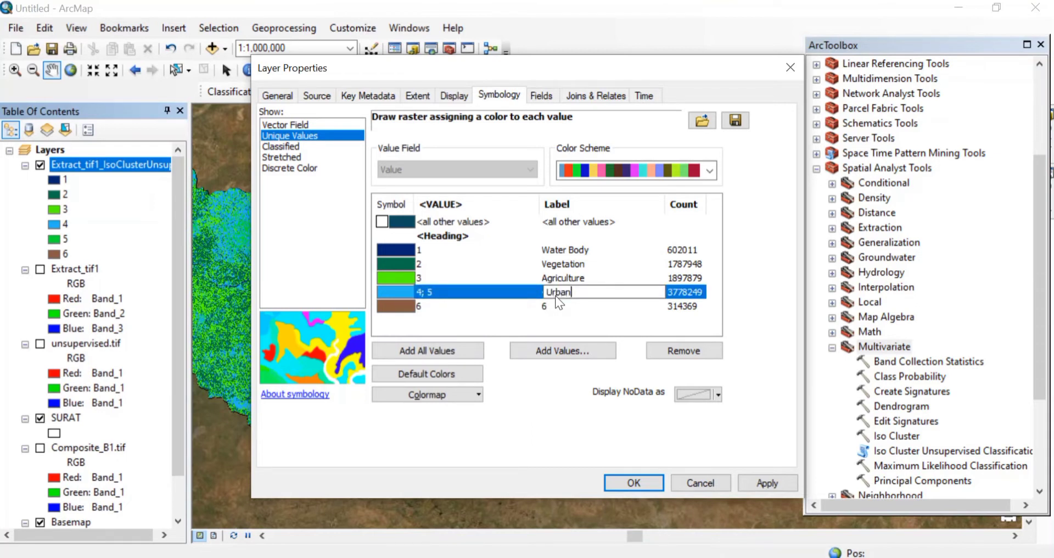
type("Urban/Built-Up")
key("Return")
Step: Label class 6 as Barren and apply the symbology changes to the classified layer
left_click(551, 302)
left_click(551, 302)
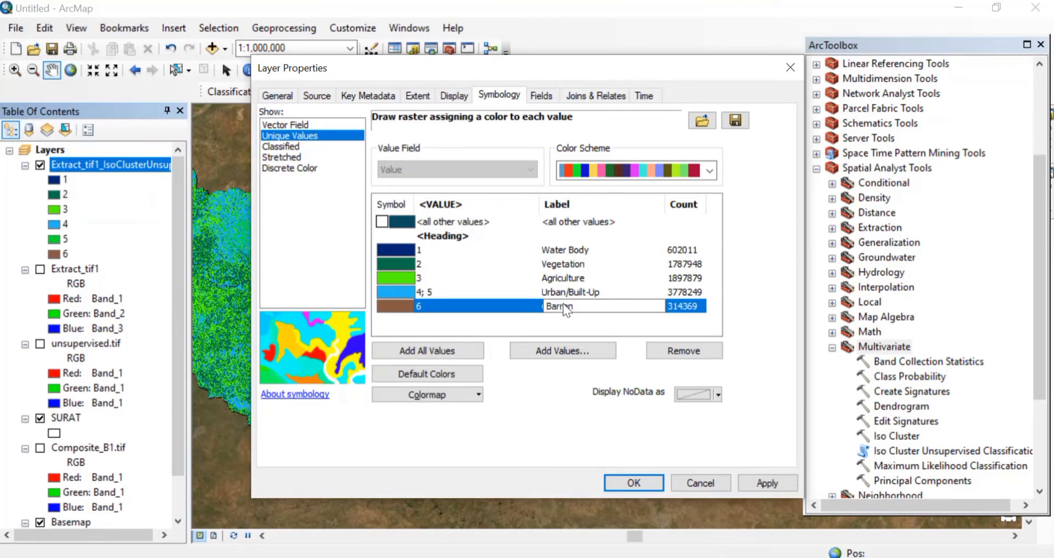
left_click(746, 479)
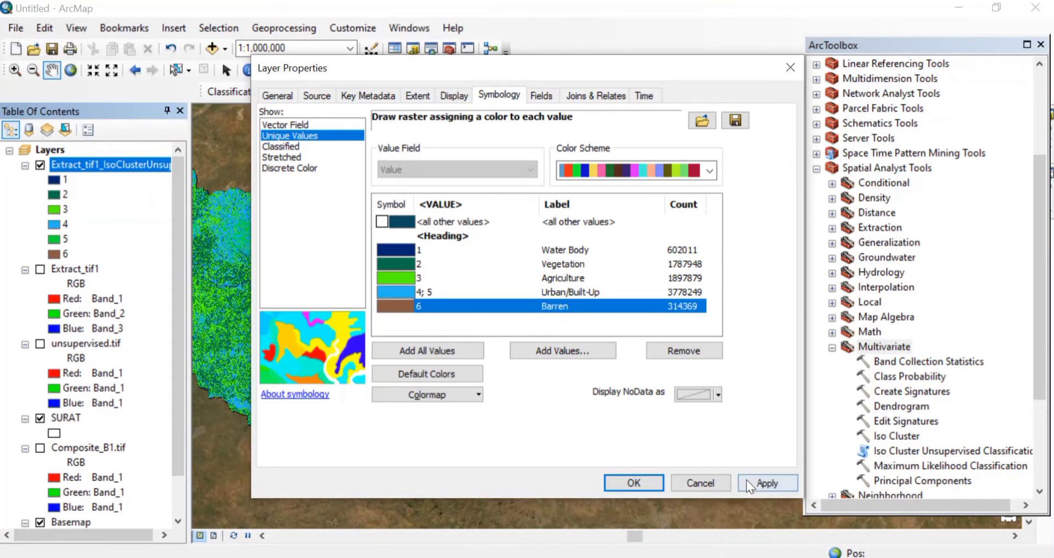
left_click(753, 480)
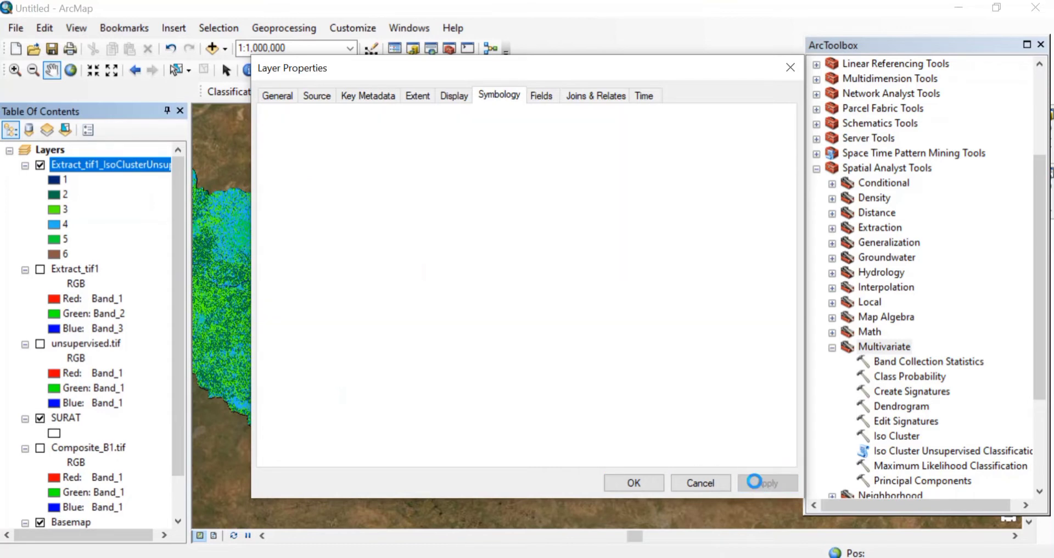
left_click(626, 482)
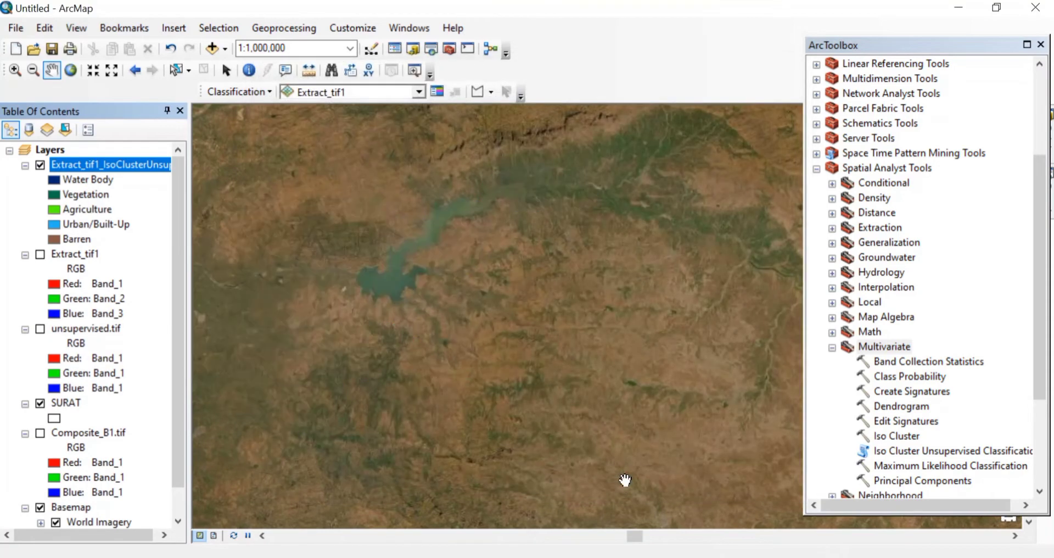
scroll(31, 420, "down", 1)
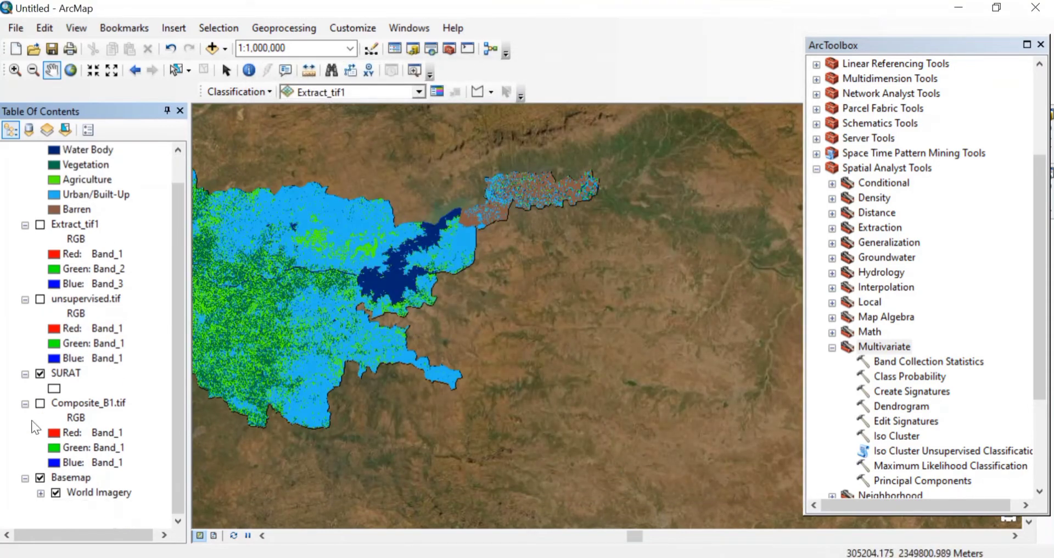
Step: Hide the Basemap group and change the fill color of the Urban/Built-Up class to red
left_click(40, 478)
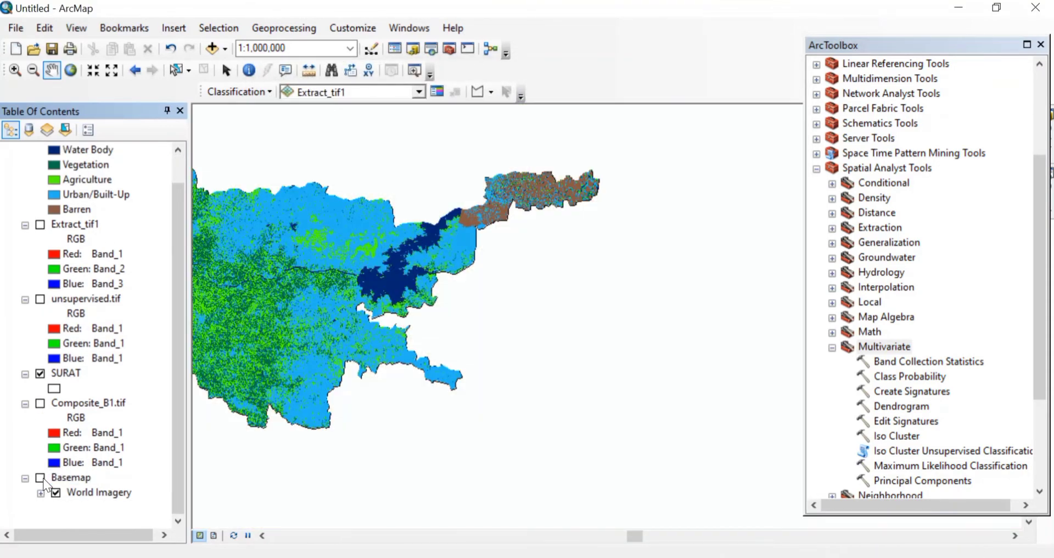
left_click_drag(391, 280, 561, 305)
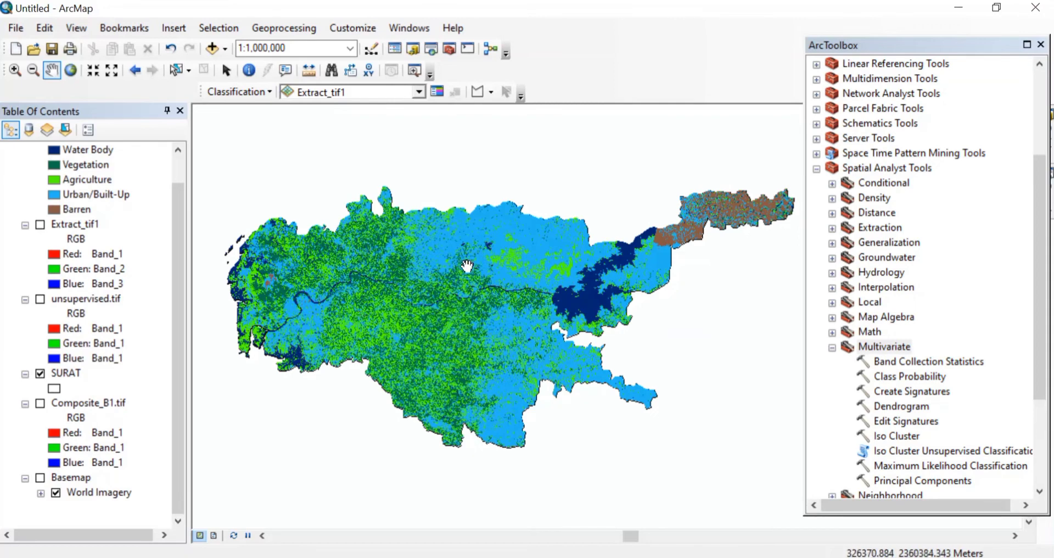
double_click(55, 195)
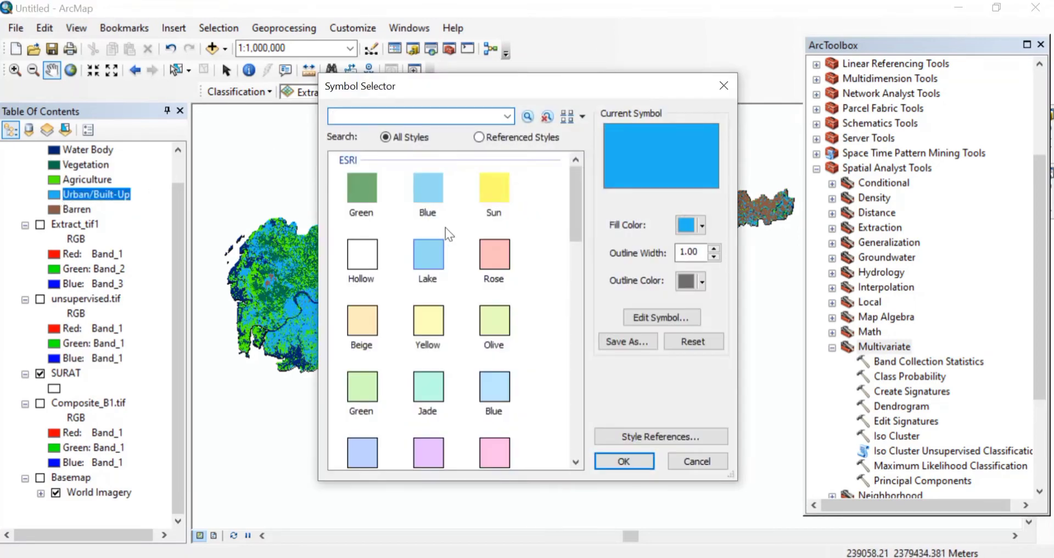
left_click(704, 227)
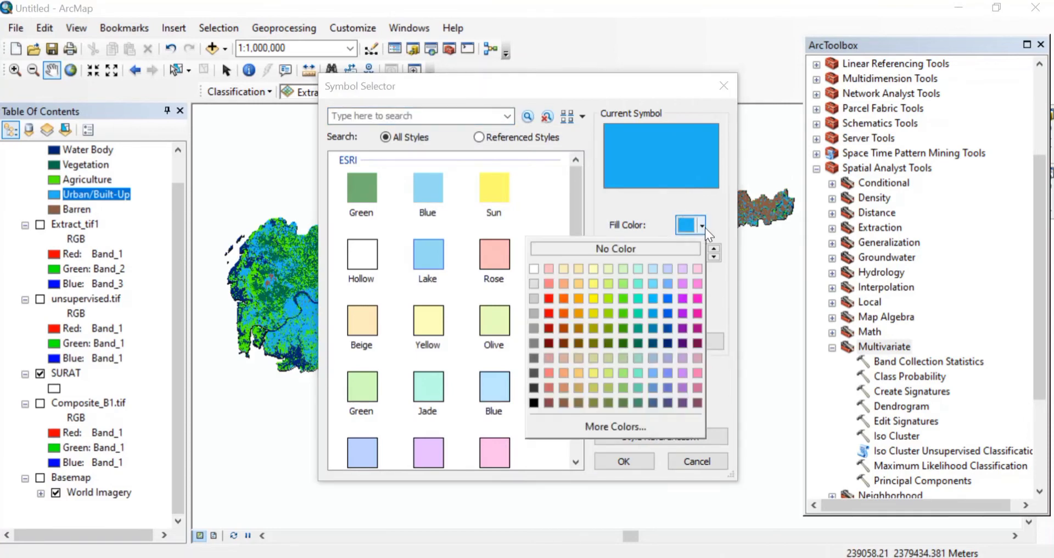
left_click(549, 313)
left_click(626, 460)
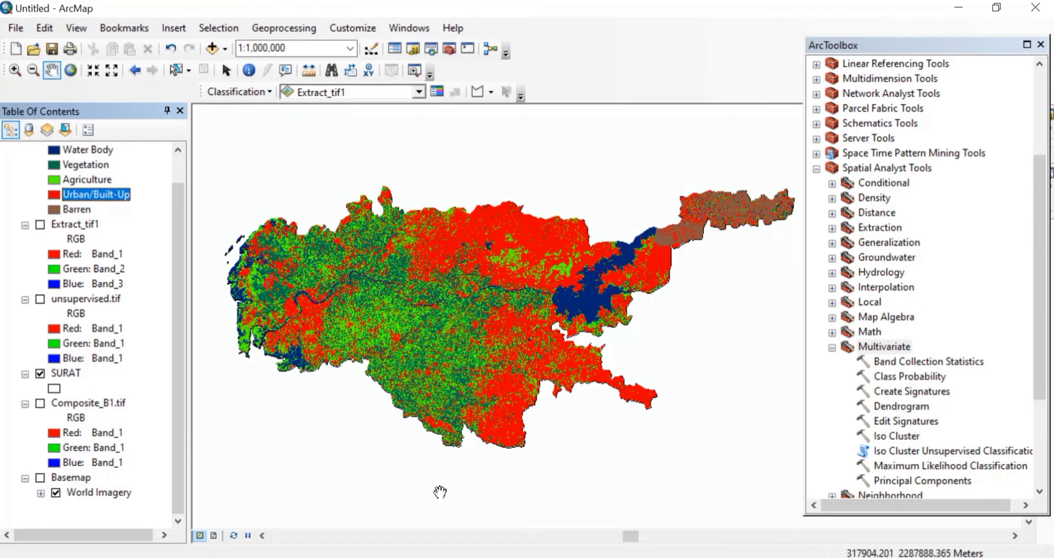
left_click_drag(509, 364, 489, 362)
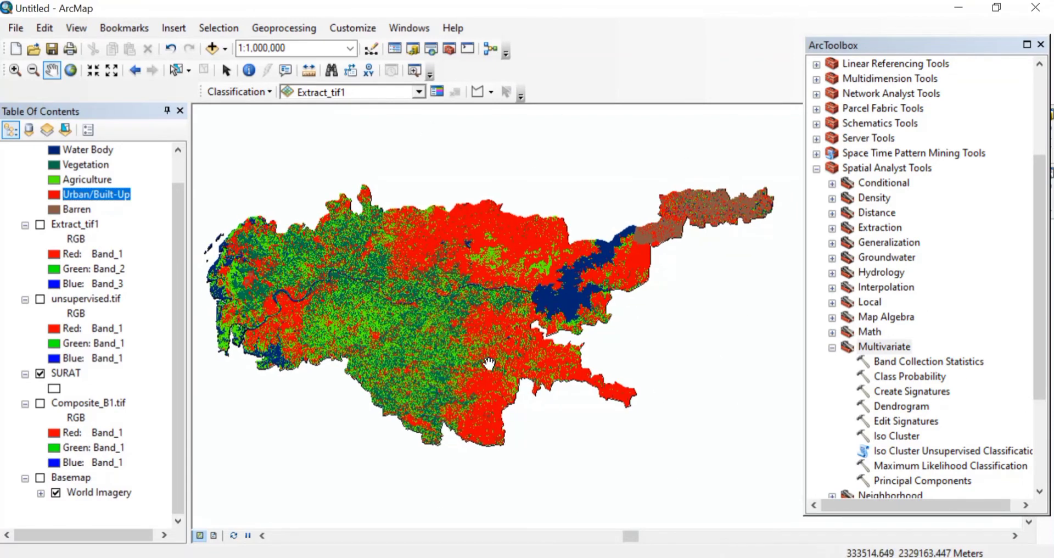
Step: Change the fill color of the Barren class to yellow
left_click(53, 209)
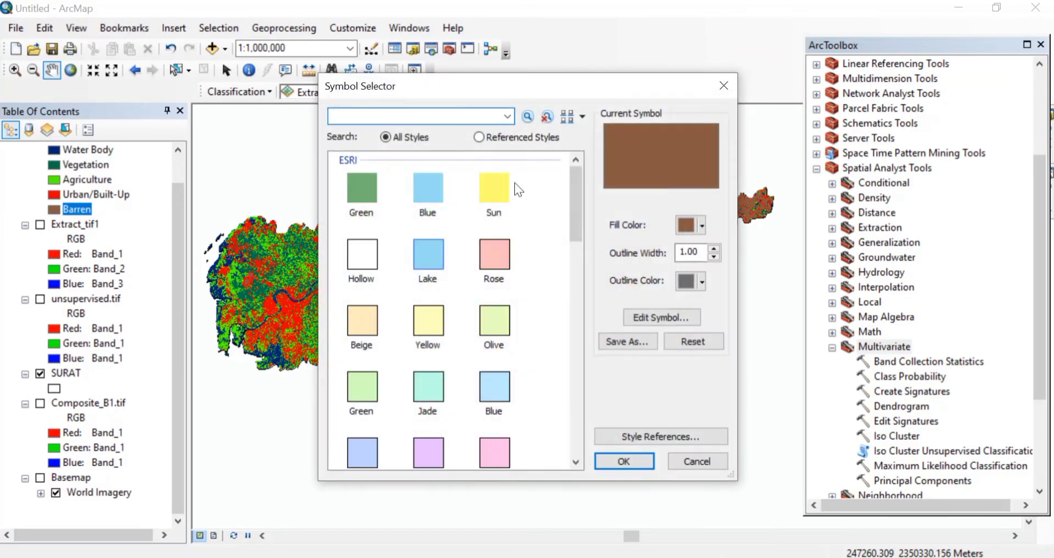
left_click(702, 225)
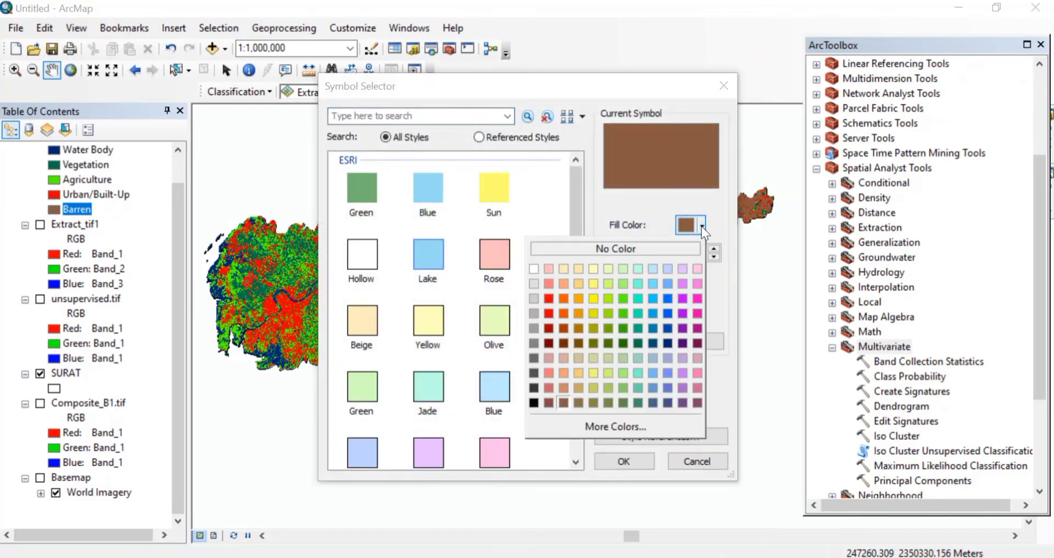
left_click(594, 314)
left_click(635, 459)
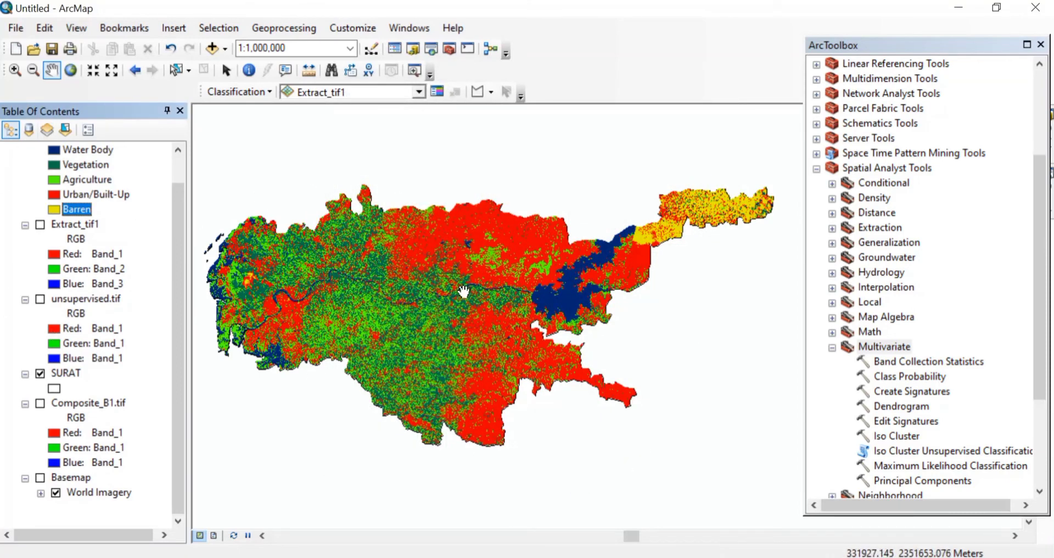
scroll(145, 237, "up", 1)
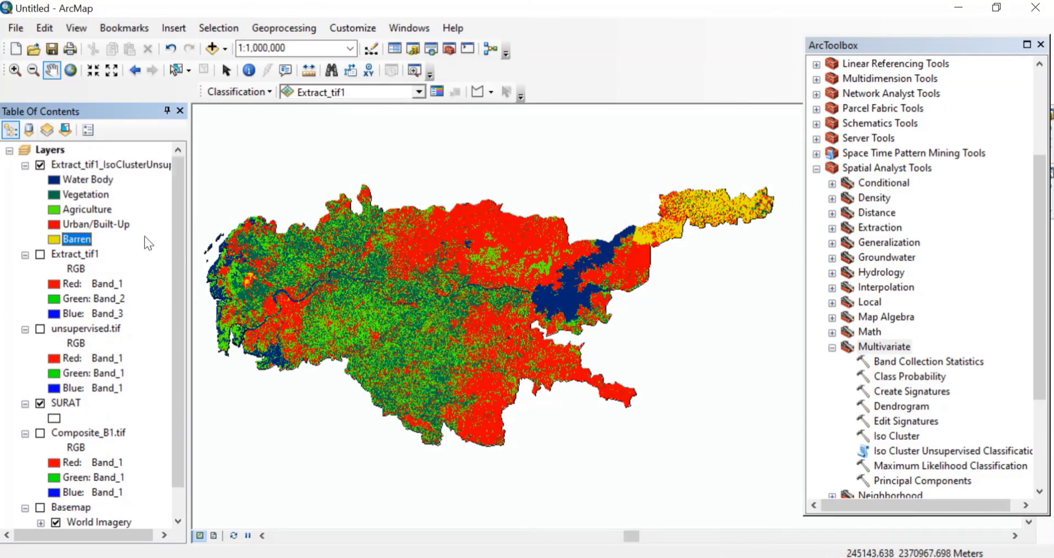
key("Return")
Step: Try to convert Extract_tif1_IsoClusterUnsup with Raster to Polygon, using the Value field and simplified polygons, with output RasterT_Extract1
left_click(127, 165)
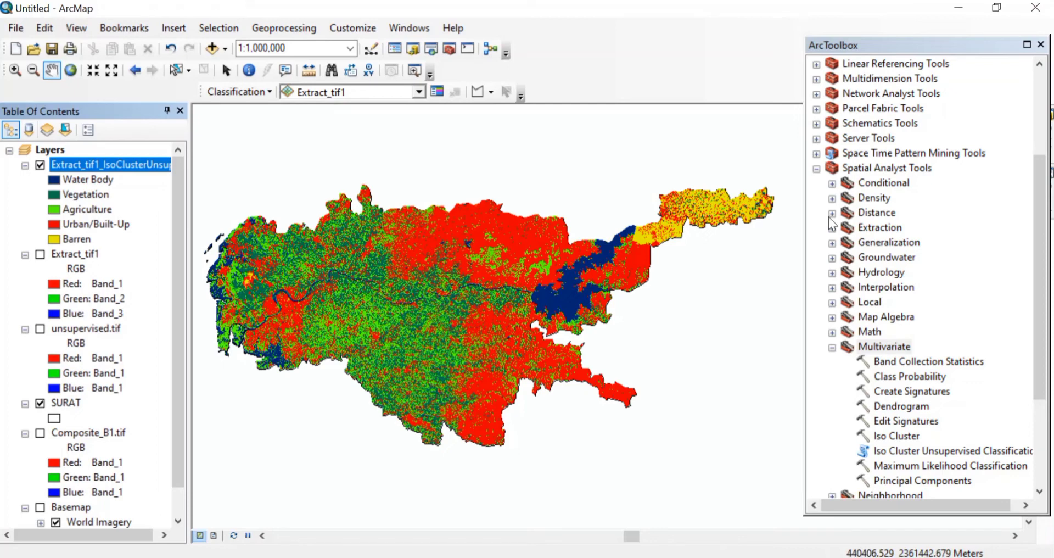
left_click(816, 168)
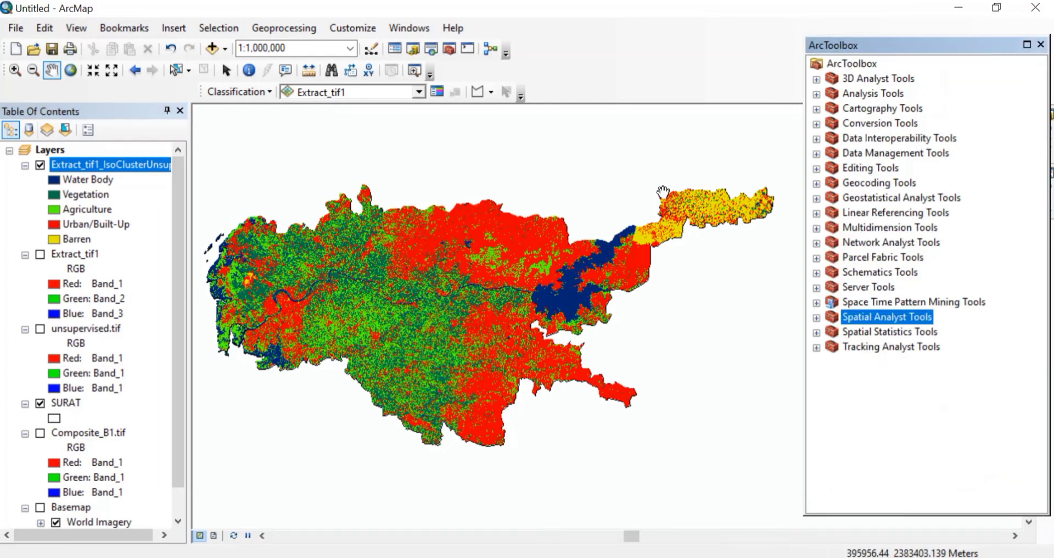
left_click(816, 138)
left_click(816, 138)
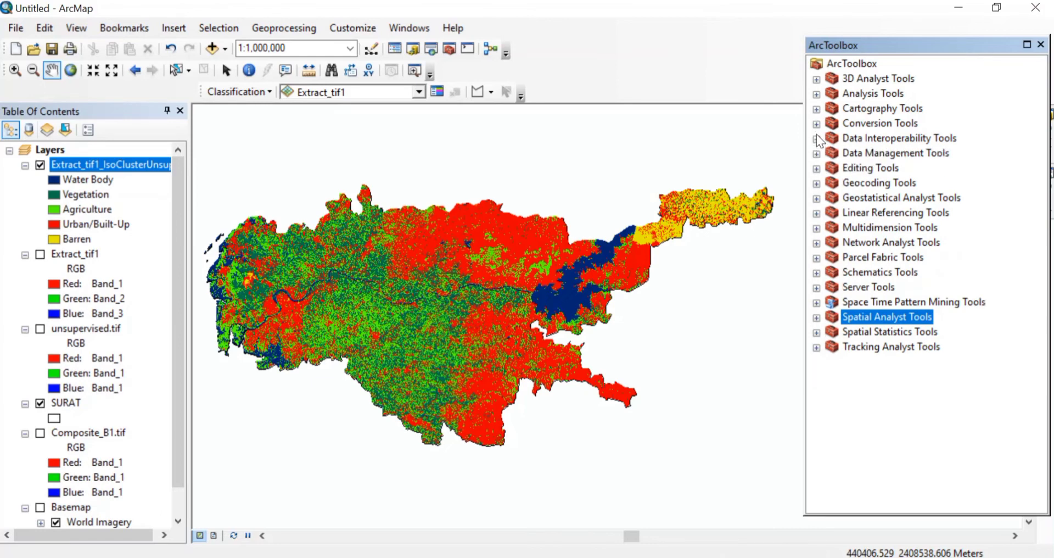
left_click(816, 123)
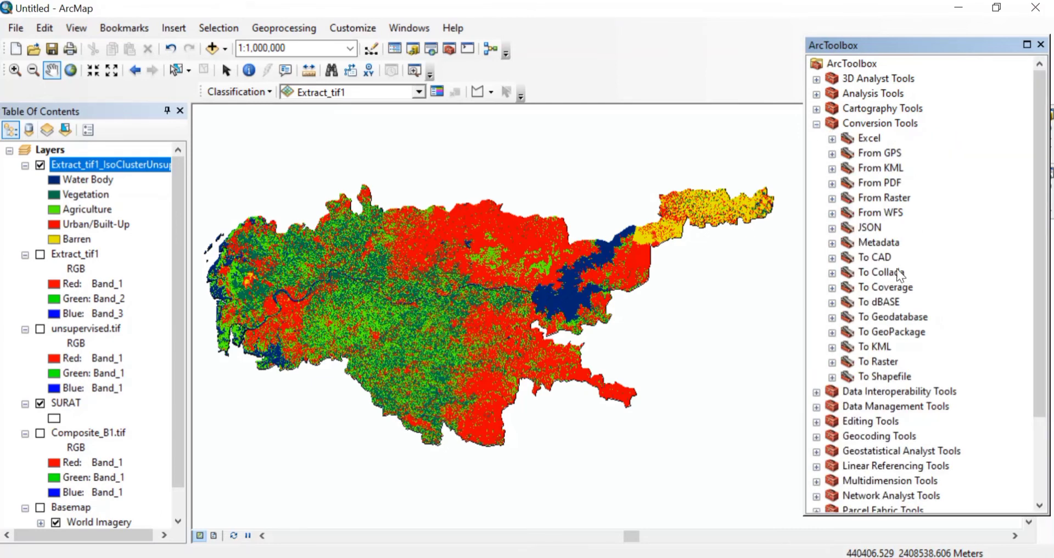
left_click(832, 198)
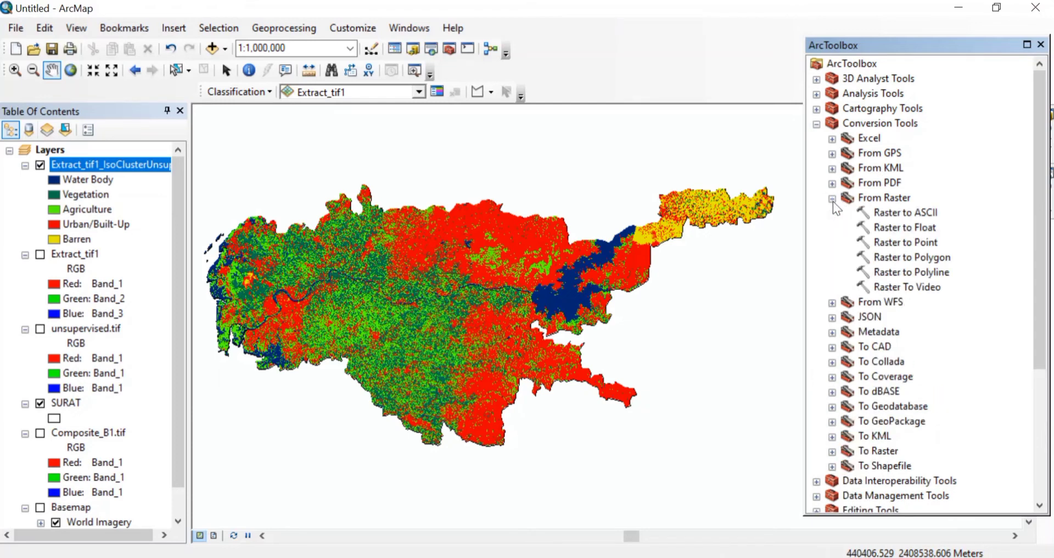
left_click(916, 259)
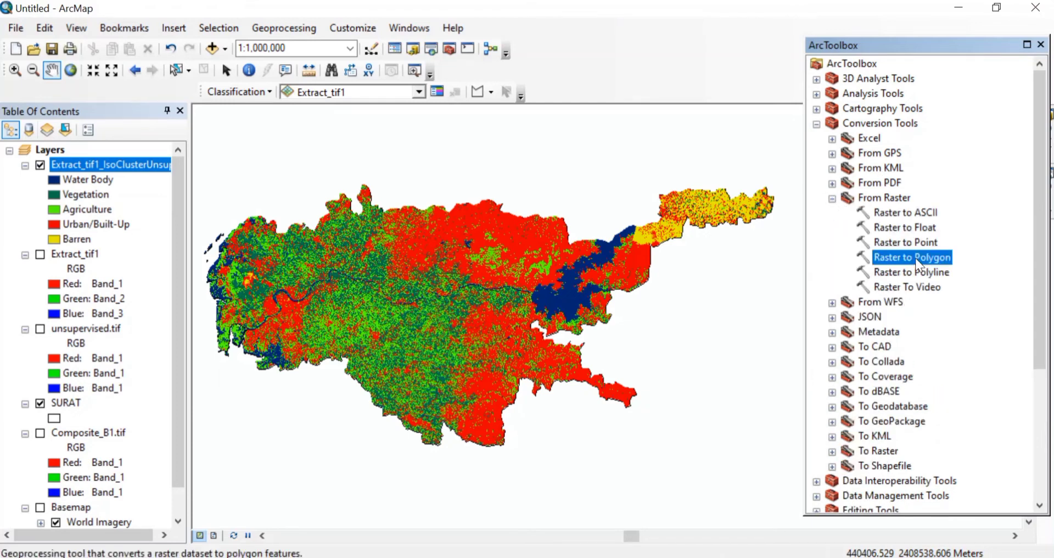
double_click(917, 262)
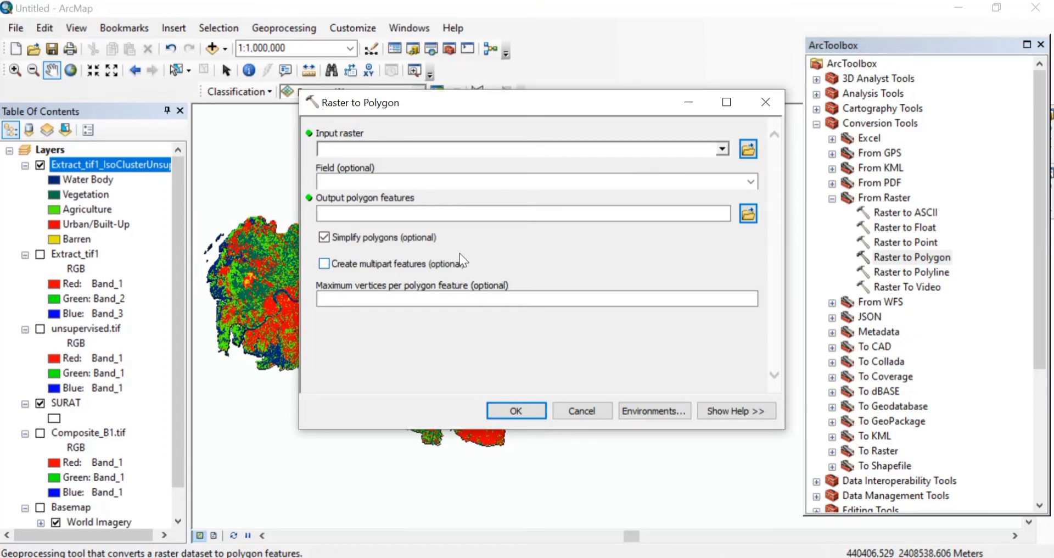
left_click(721, 149)
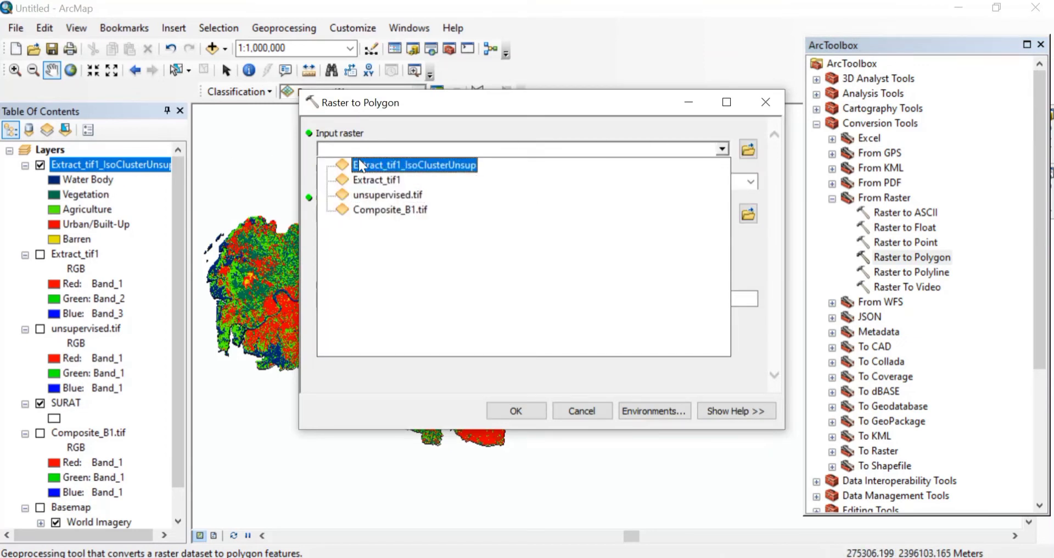
left_click(450, 166)
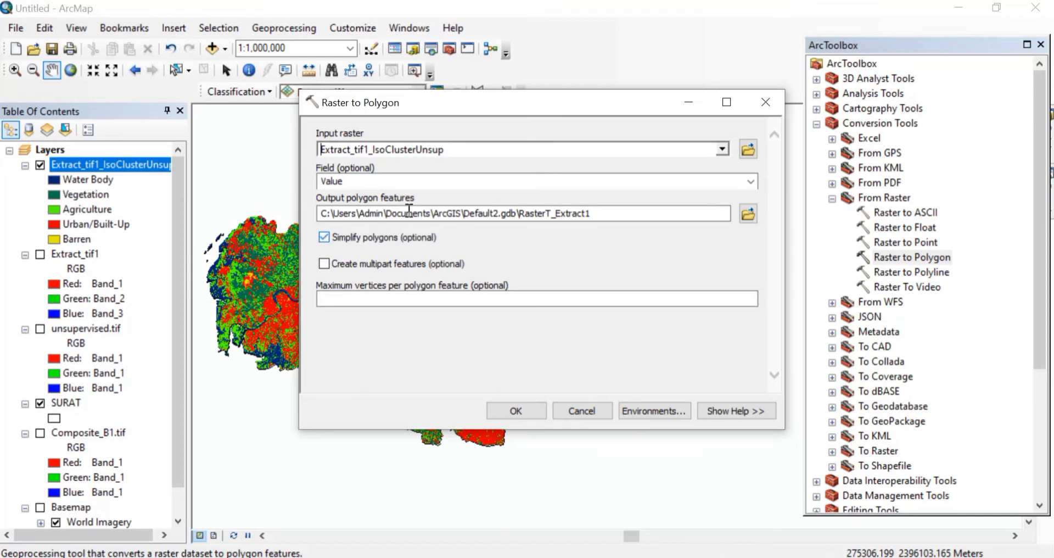
left_click(516, 411)
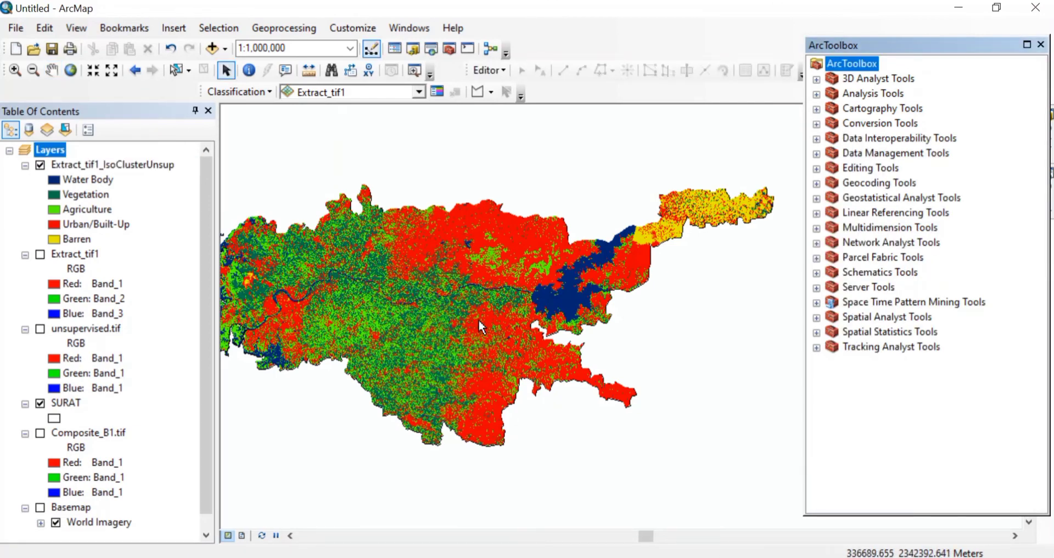
Step: Check the raster cell size in the source properties of the Extract_tif1_IsoClusterUnsup layer
left_click(96, 164)
right_click(97, 164)
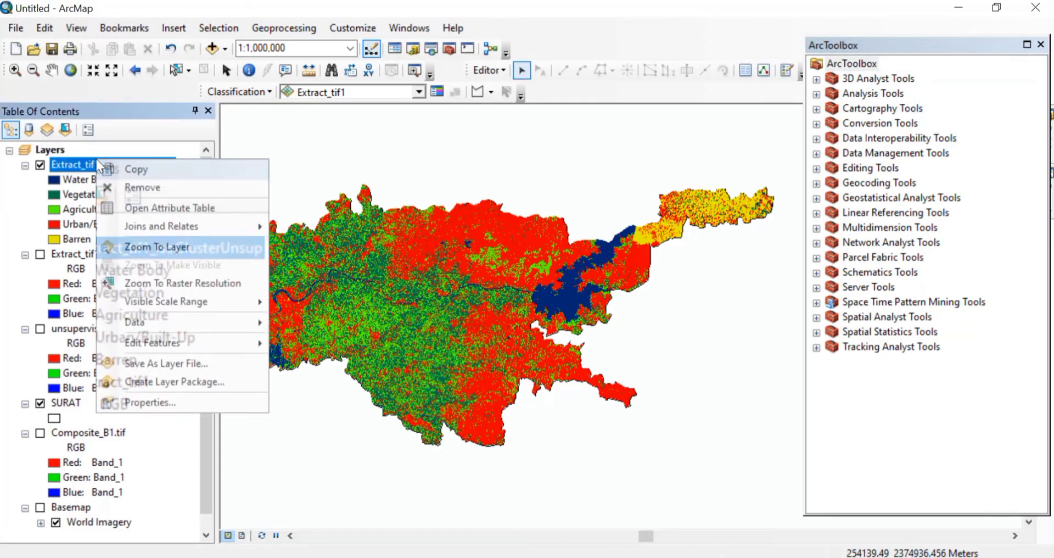
left_click(167, 395)
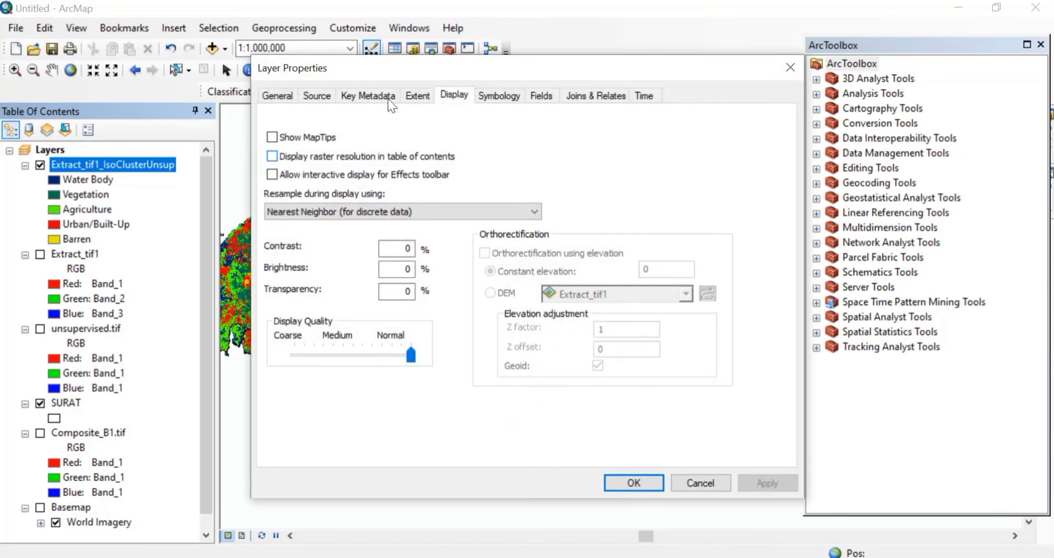
left_click(316, 94)
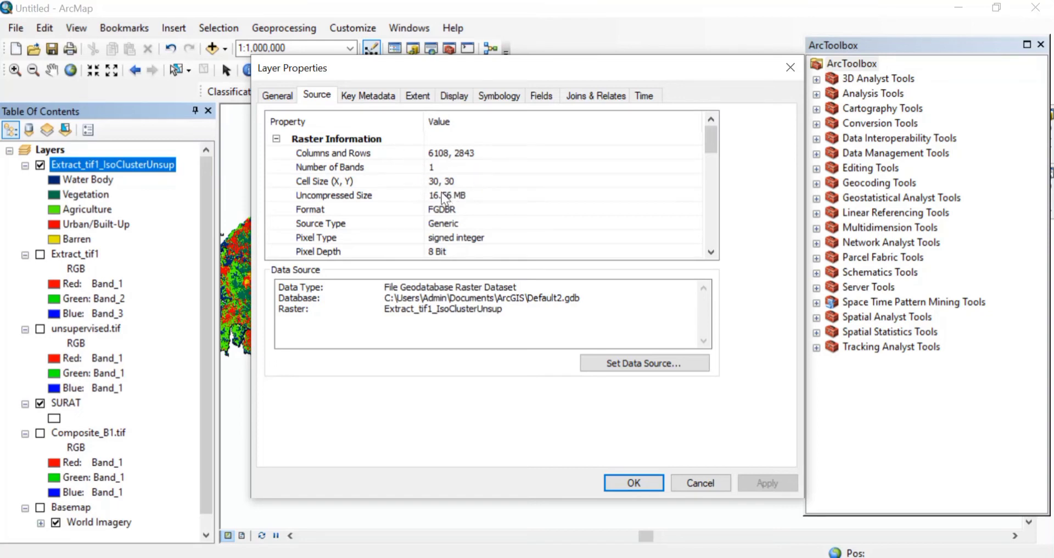
left_click(790, 70)
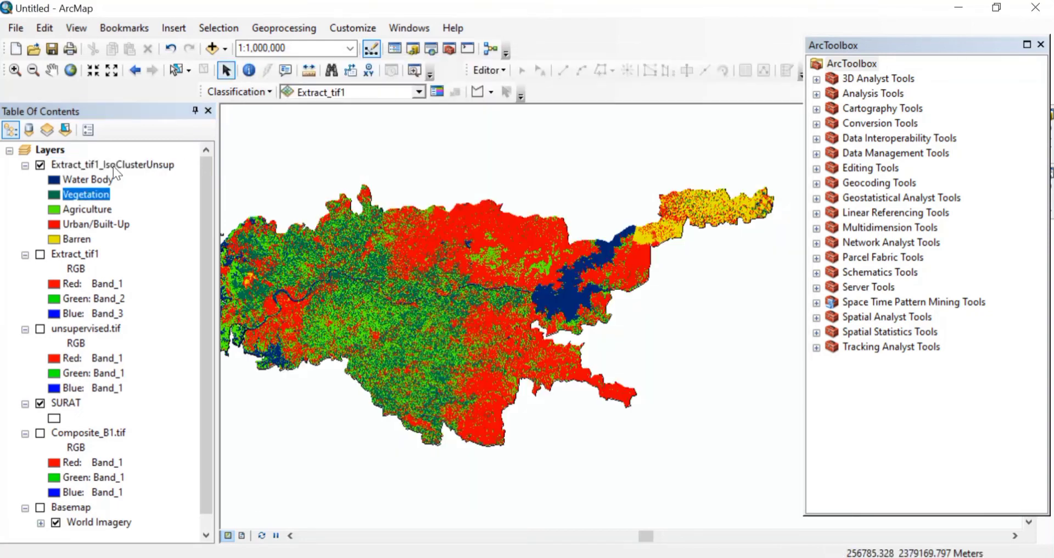
Step: Open the attribute table of Extract_tif1_IsoClusterUnsup and add a Text field named Area
right_click(113, 163)
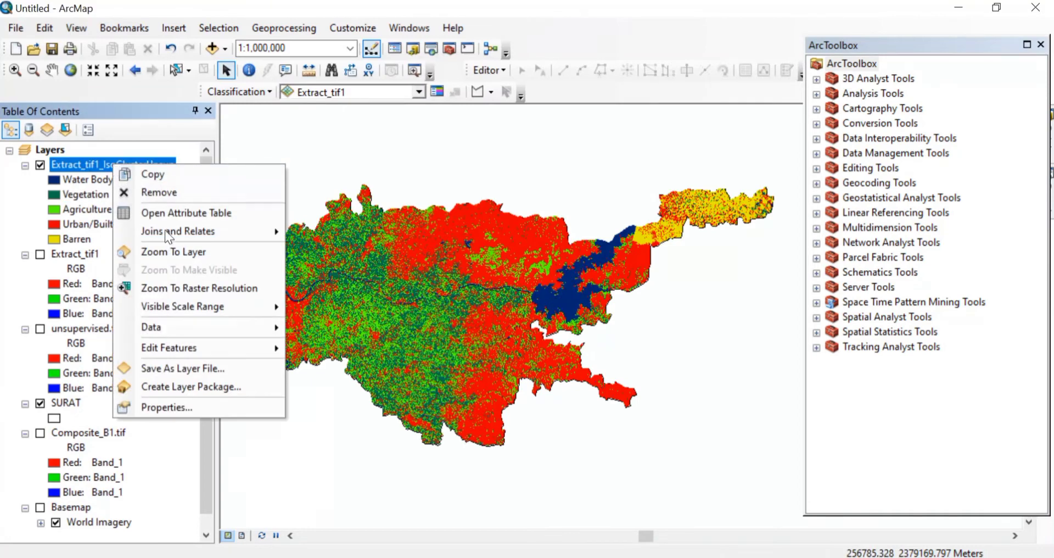
left_click(205, 213)
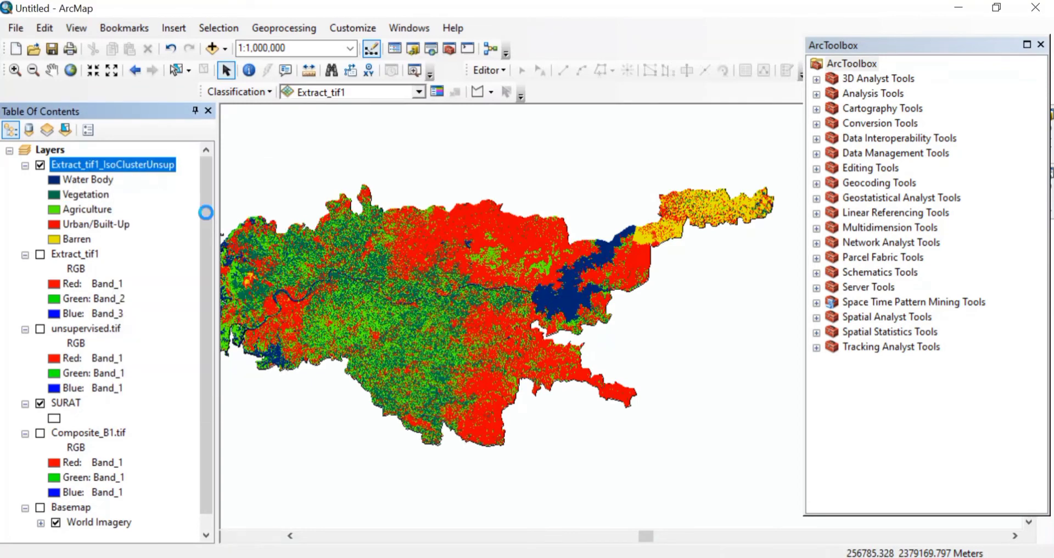
left_click(369, 186)
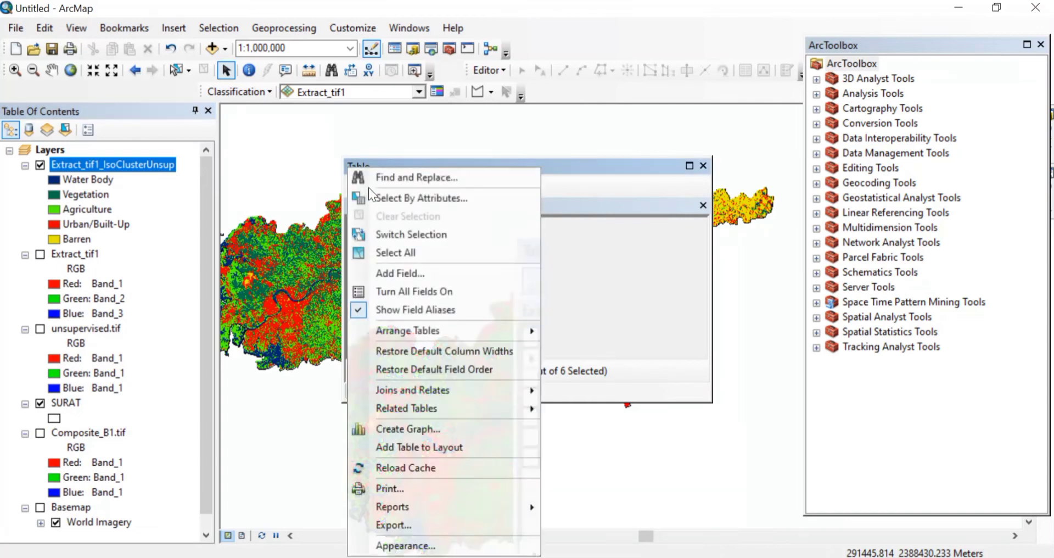
left_click(446, 272)
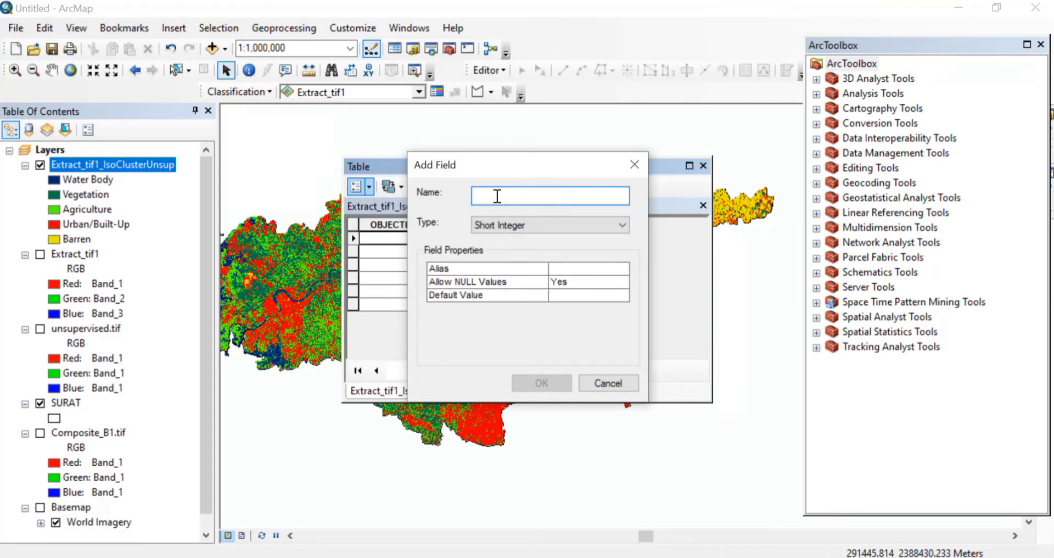
type("Area")
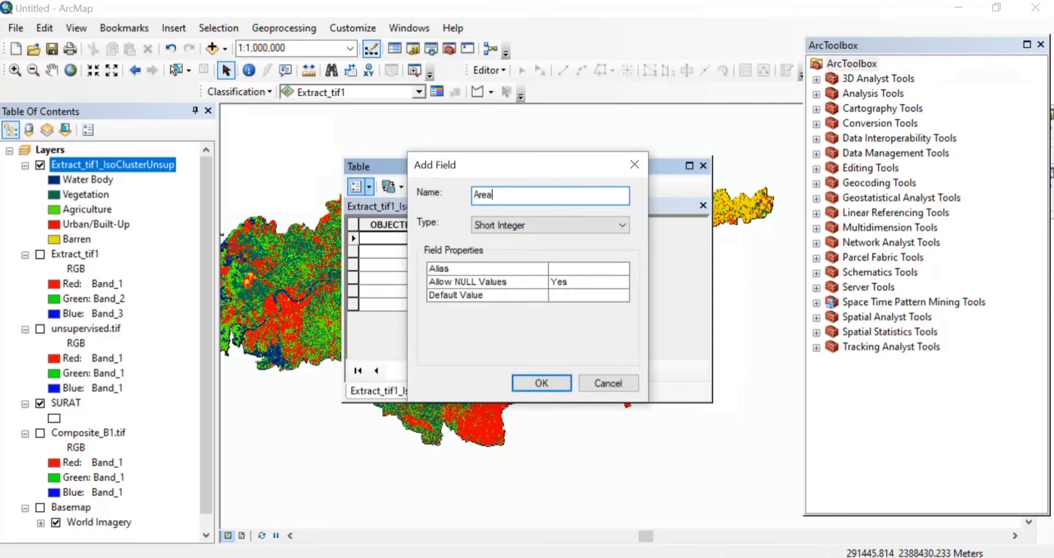
left_click(551, 225)
left_click(506, 279)
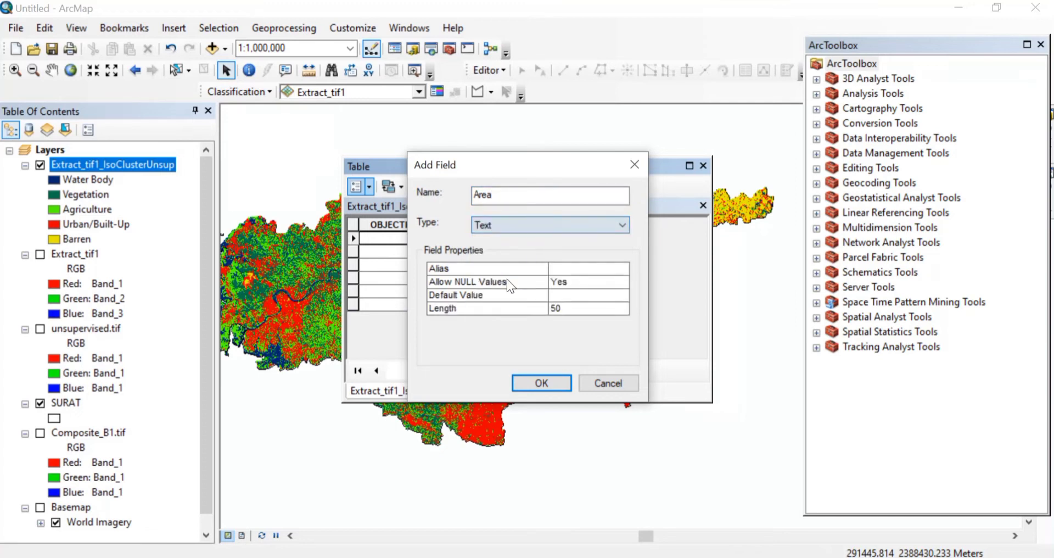
left_click(537, 386)
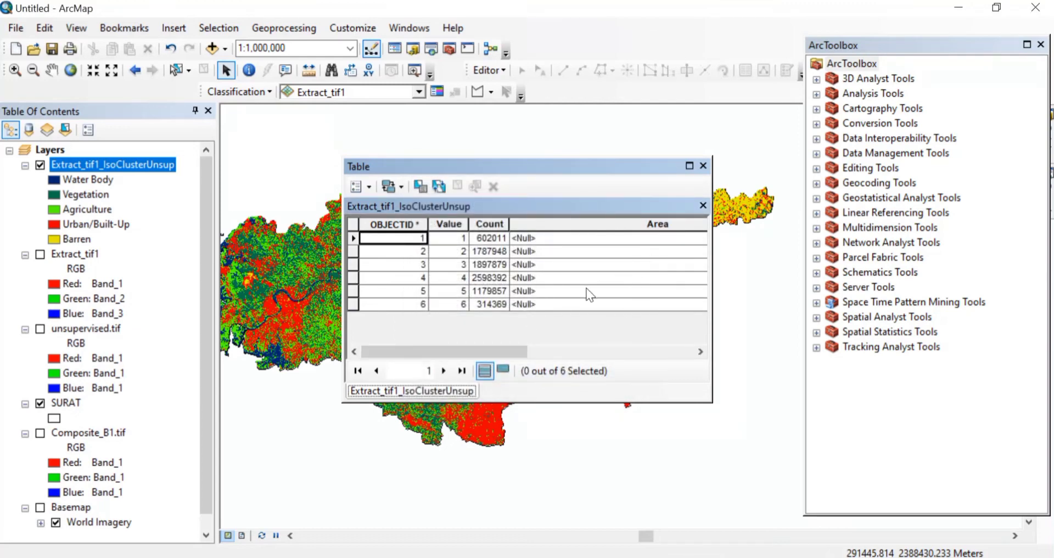
Step: Start an edit session on the VAT_Extract_tif1_IsoClusterUnsup table
left_click(491, 68)
left_click(499, 83)
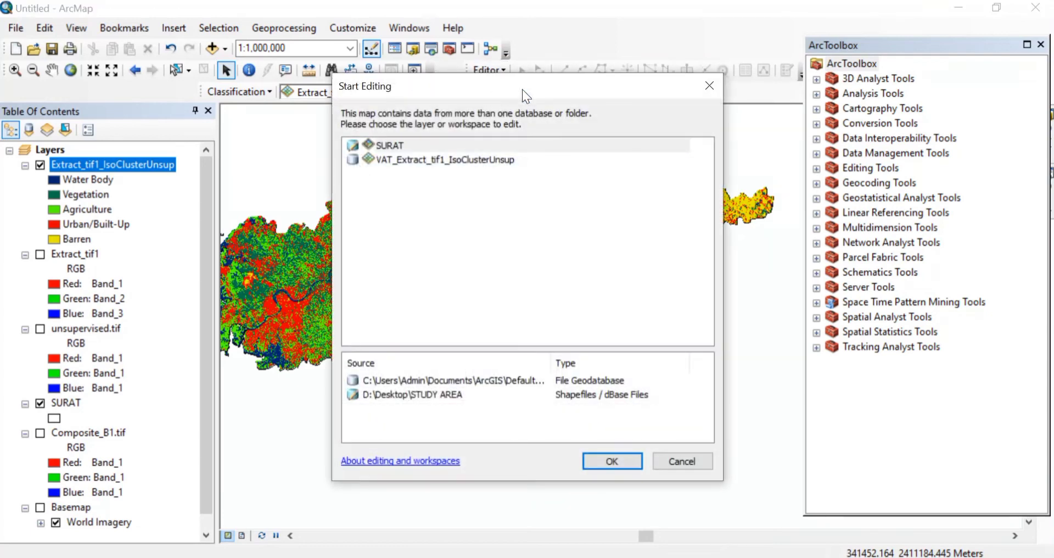
left_click(439, 159)
left_click(617, 460)
left_click(610, 461)
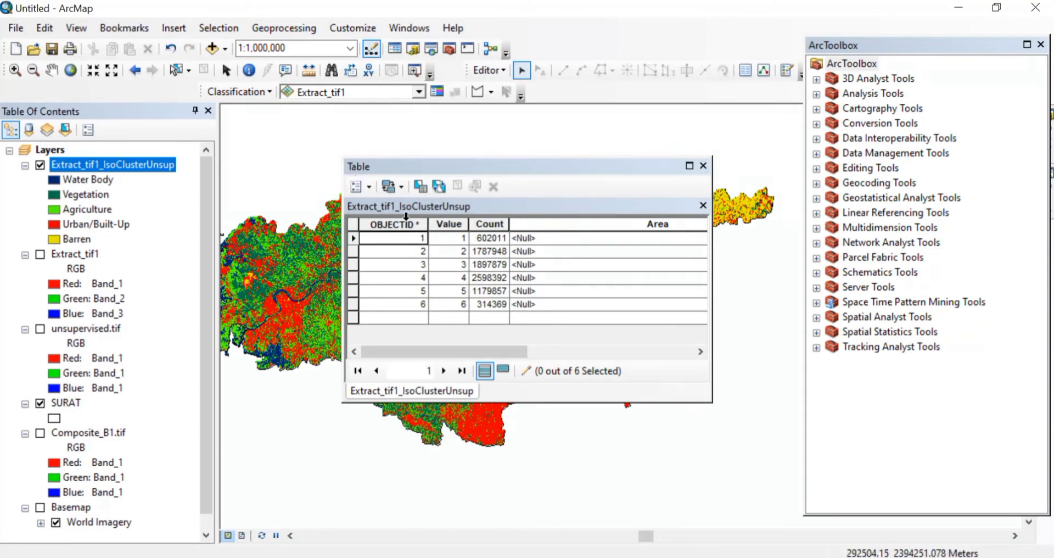
Step: Calculate the Area field of the Extract_tif1_IsoClusterUnsup table with the expression [Count]*900/10000
left_click(547, 223)
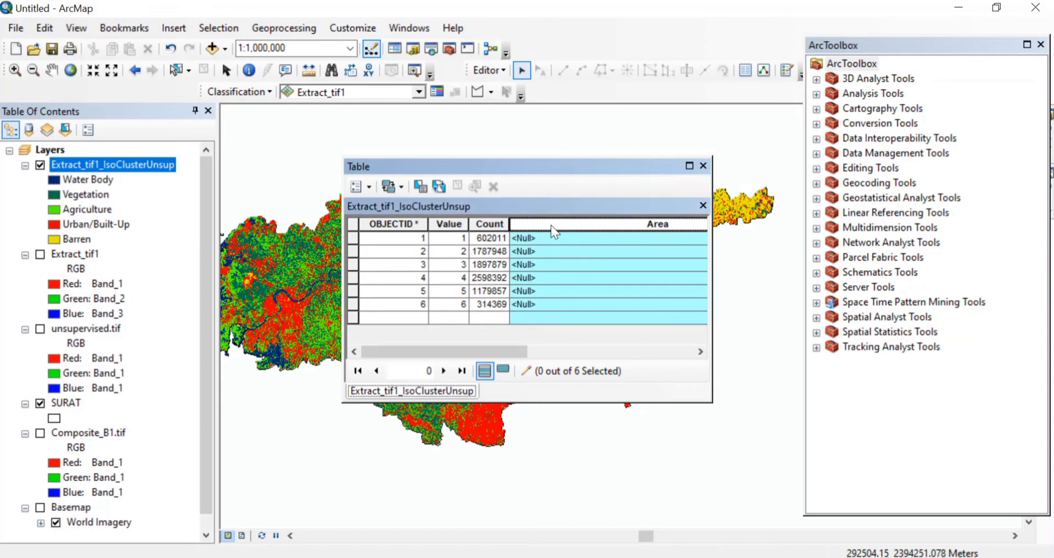
right_click(551, 225)
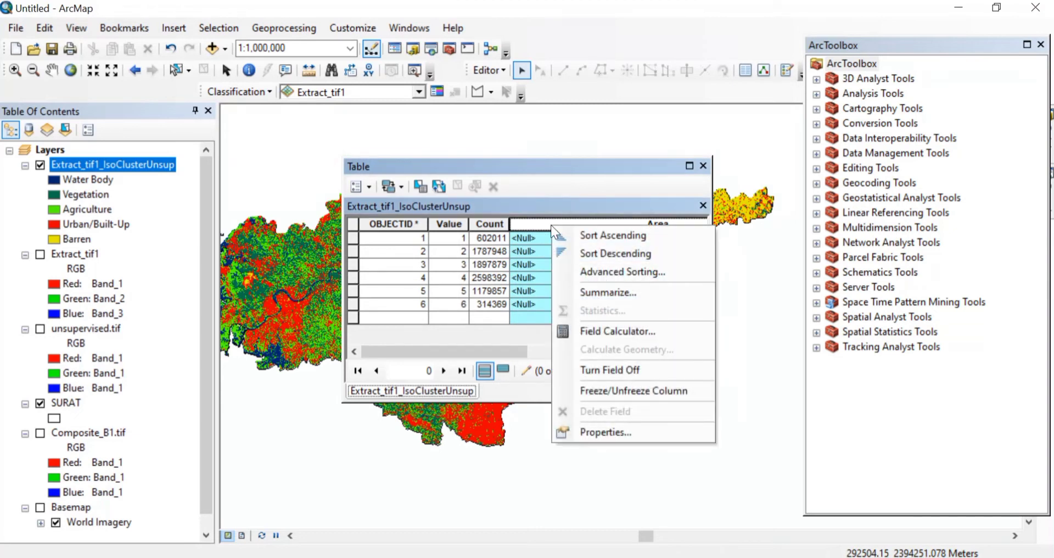
left_click(610, 332)
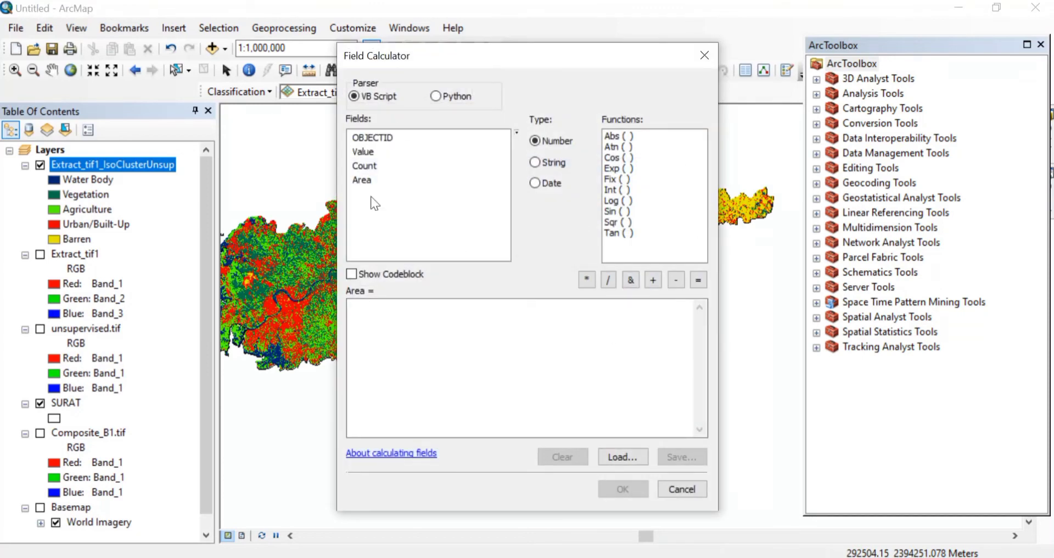
double_click(362, 165)
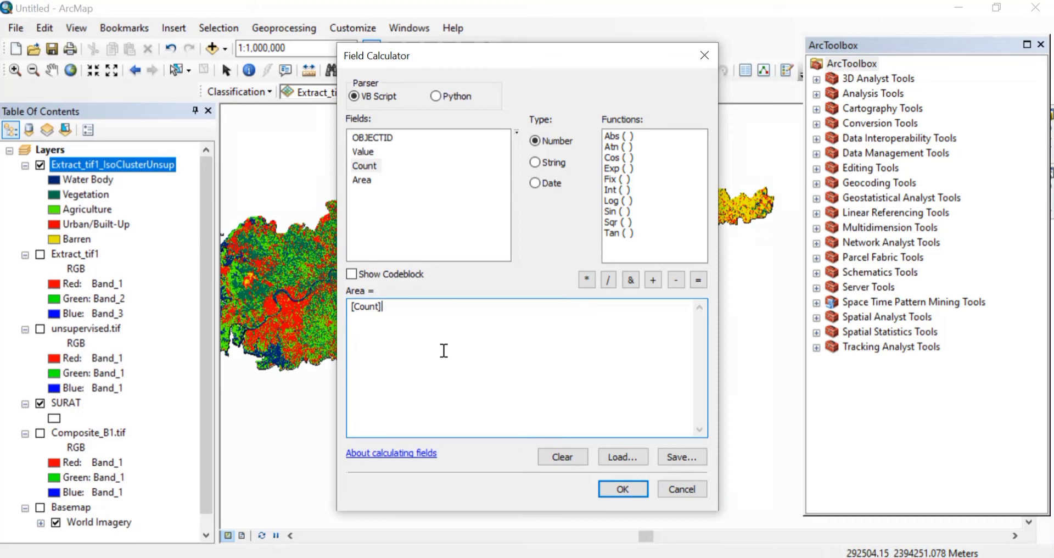
type("*900/10000")
left_click(617, 486)
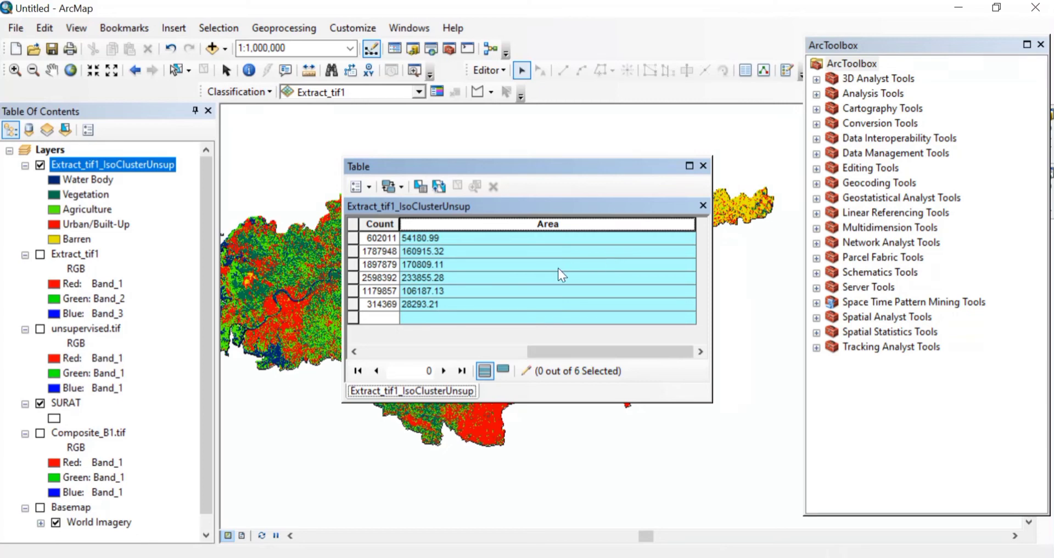
Step: Save the edits to the Area field, stop the edit session and close the attribute table
left_click(500, 66)
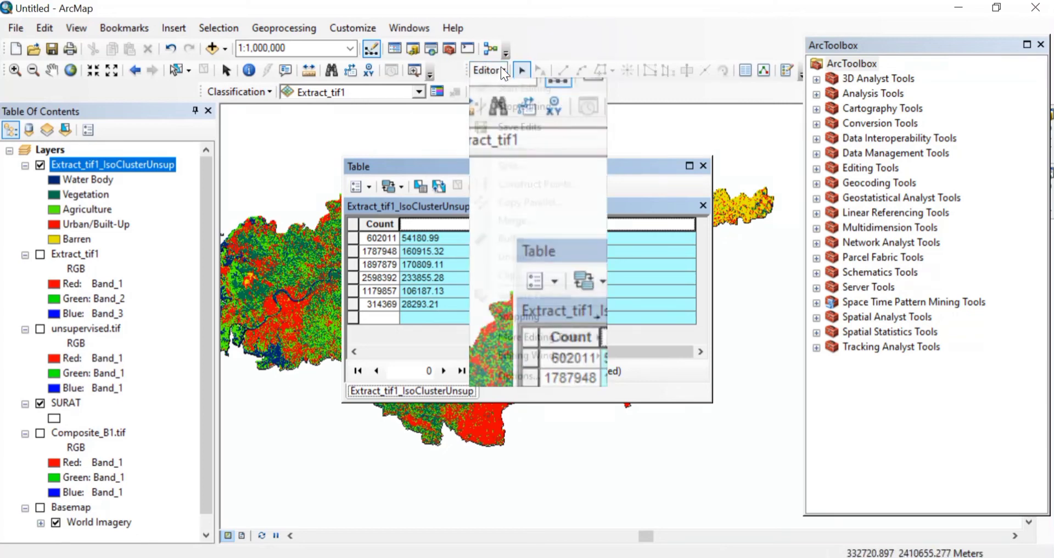
left_click(507, 126)
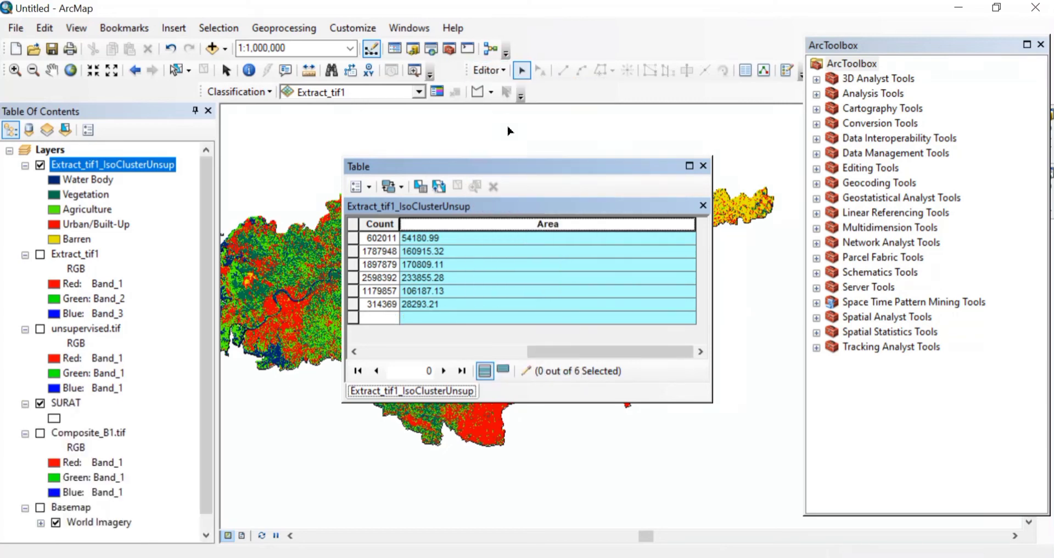
left_click(489, 65)
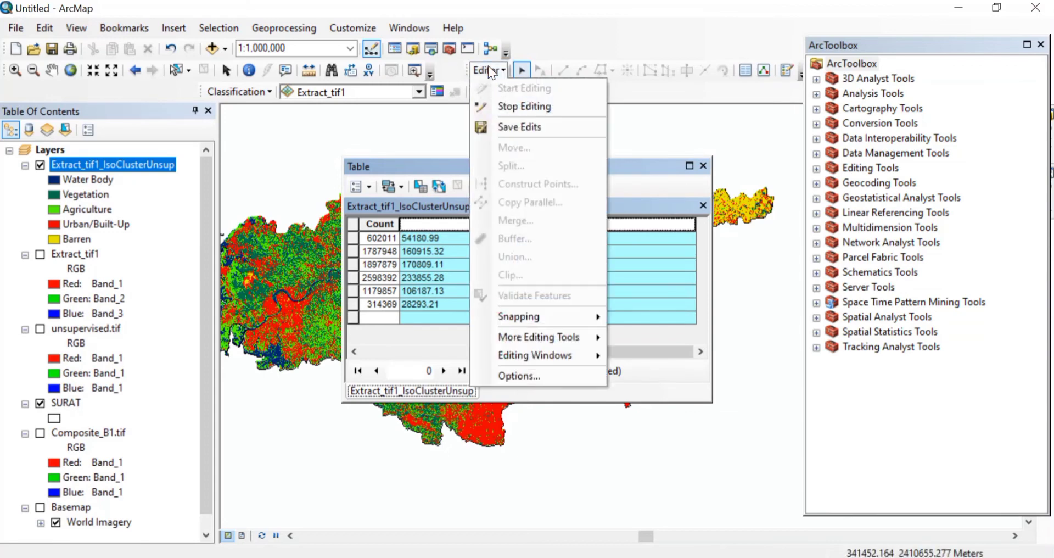
left_click(503, 103)
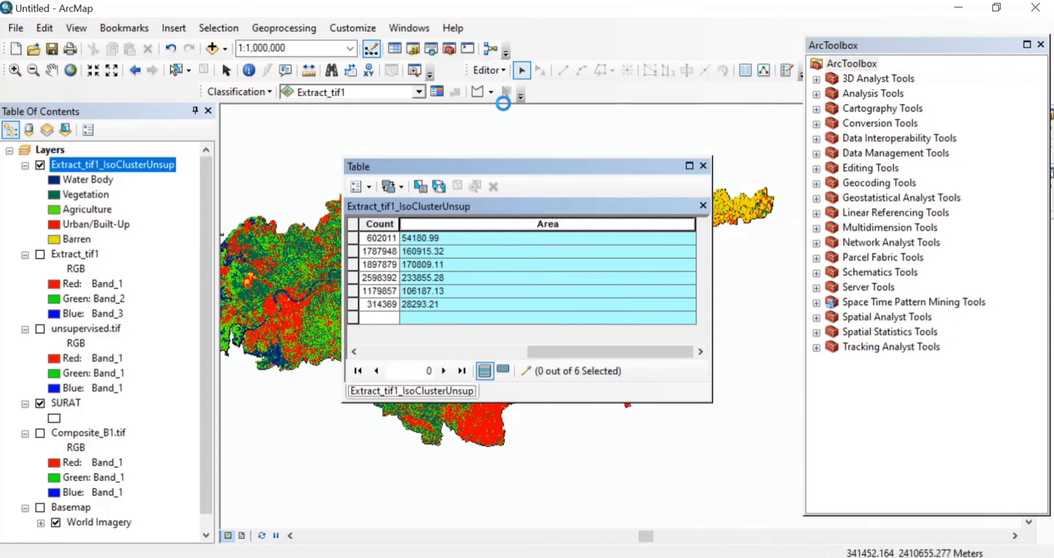
left_click(703, 165)
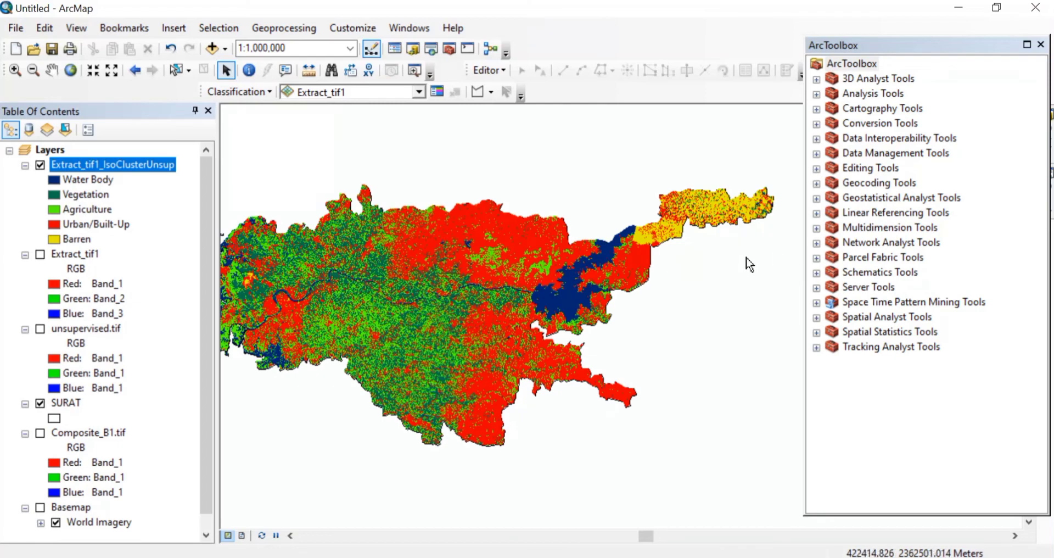
Step: Run Tabulate Area with Extract_tif1_IsoClusterUnsup as both zone and class data, using the Value fields, with output table Tabulat_Extract1
left_click(817, 317)
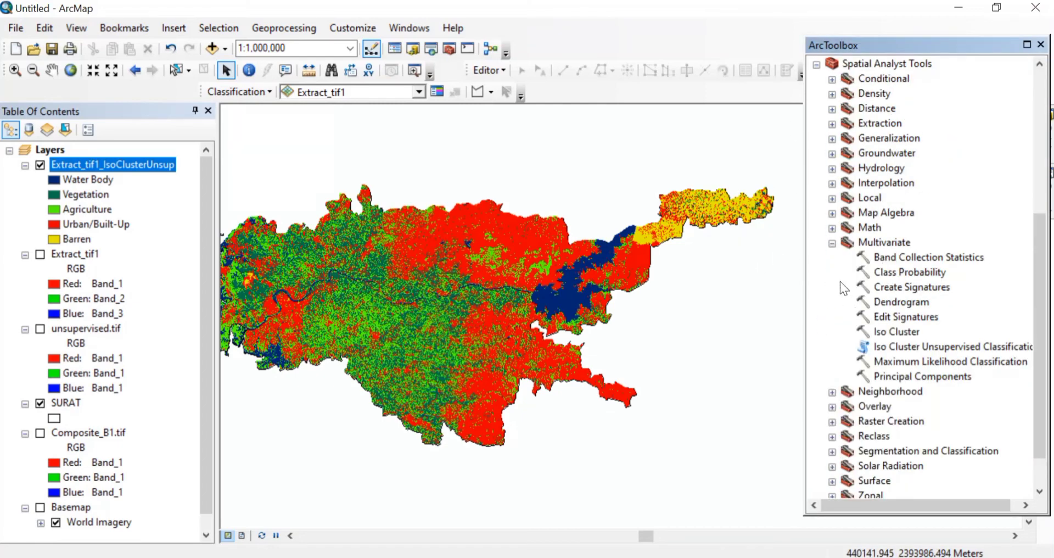
left_click(832, 244)
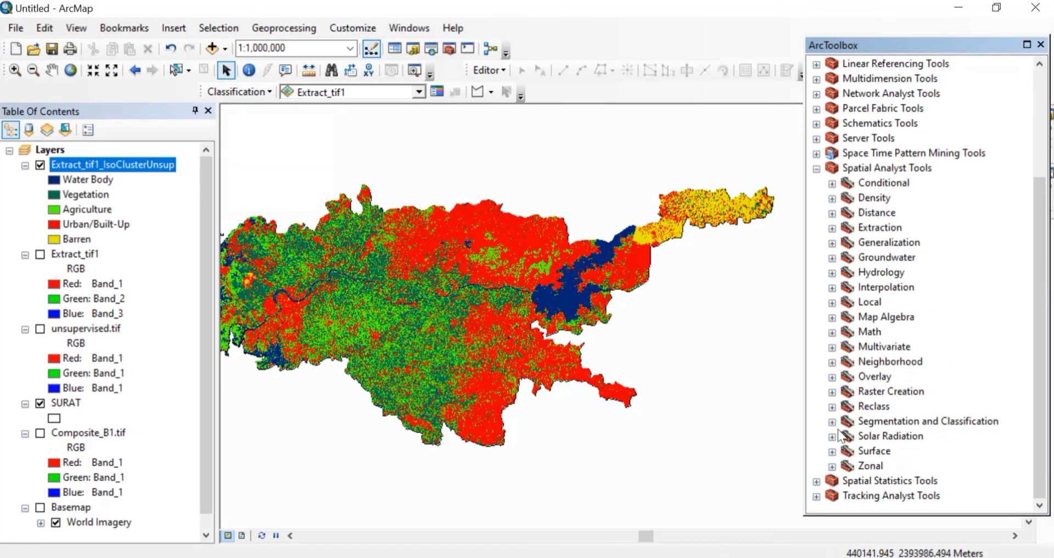
left_click(832, 465)
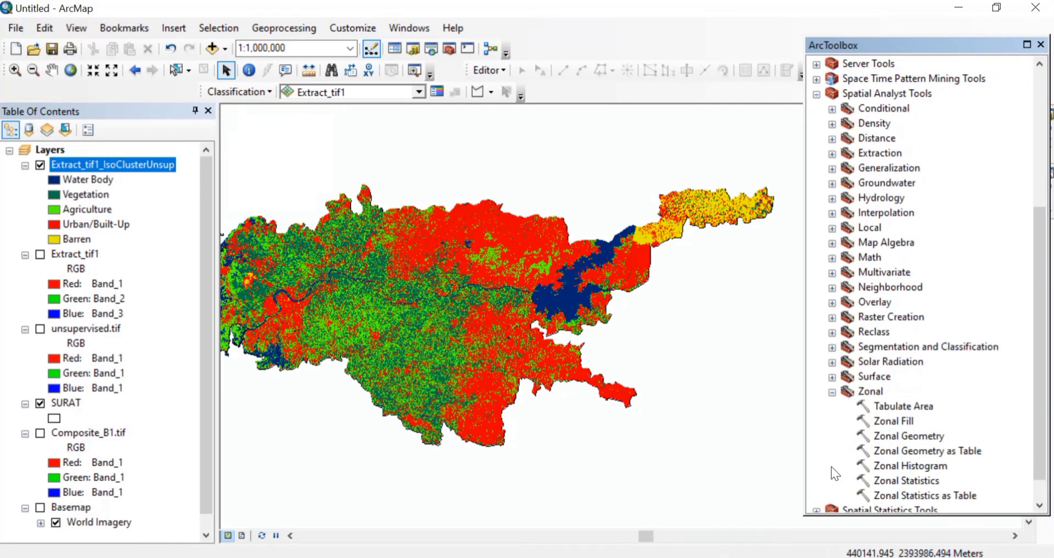
double_click(903, 407)
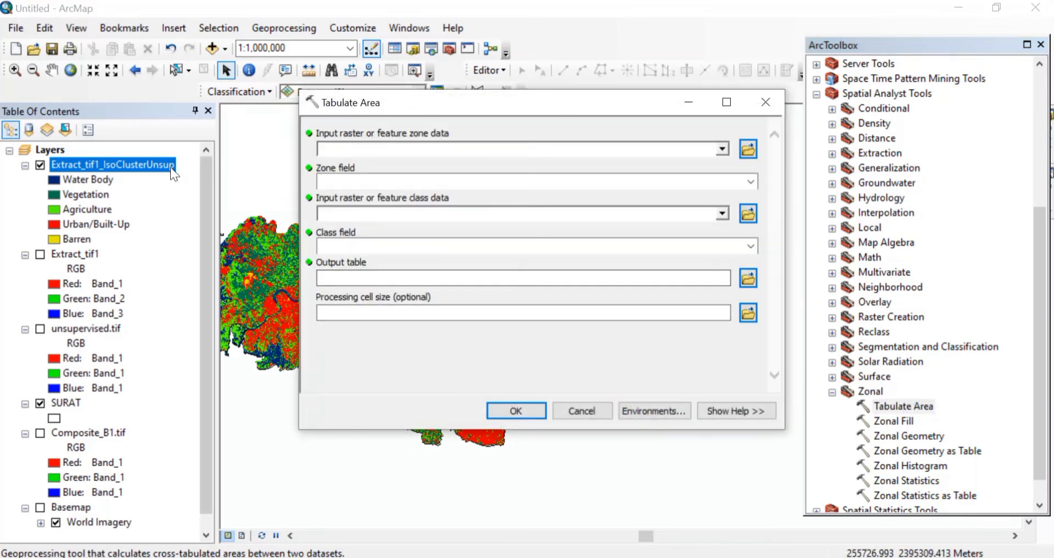
left_click(153, 164)
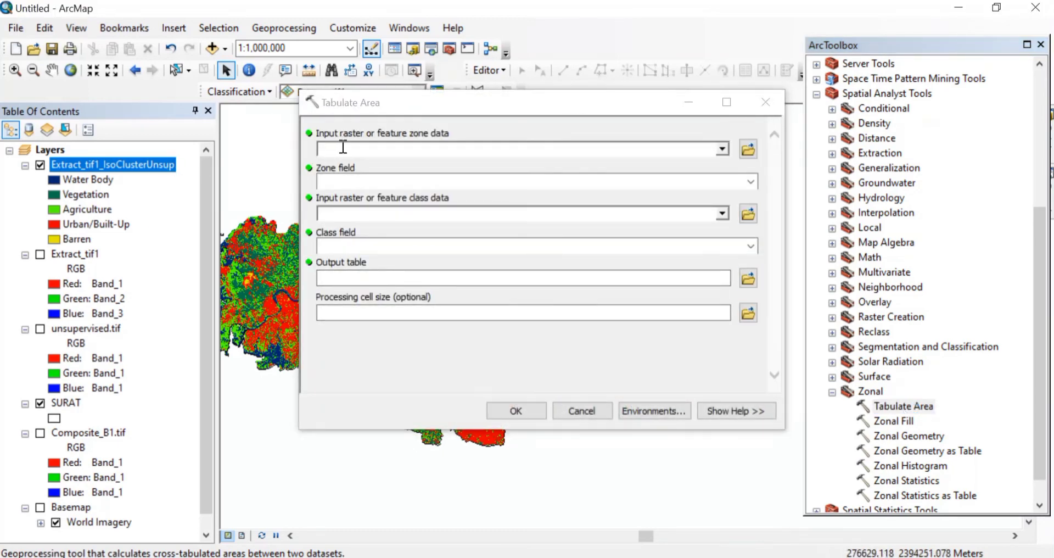
left_click_drag(265, 147, 345, 147)
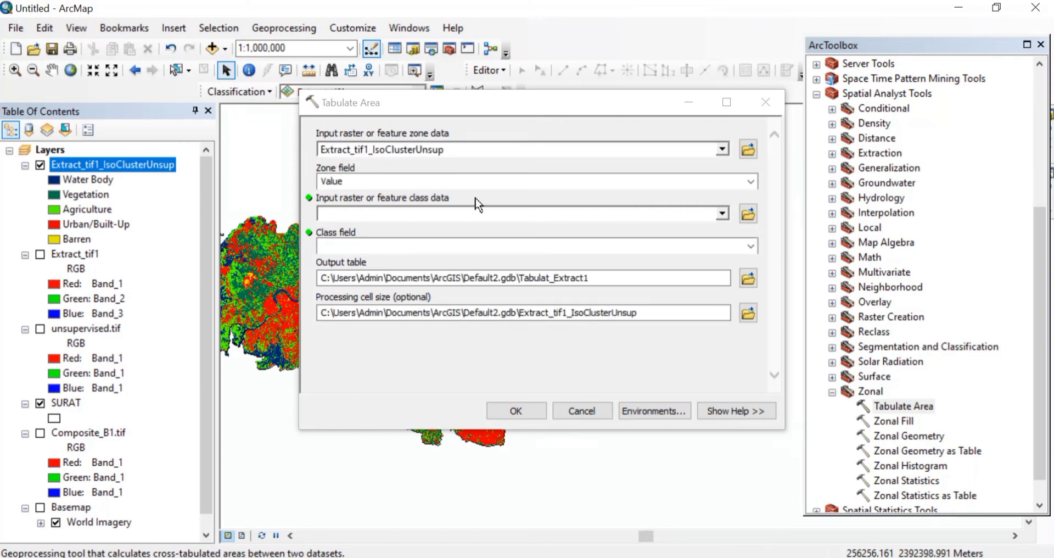
left_click_drag(115, 157, 353, 215)
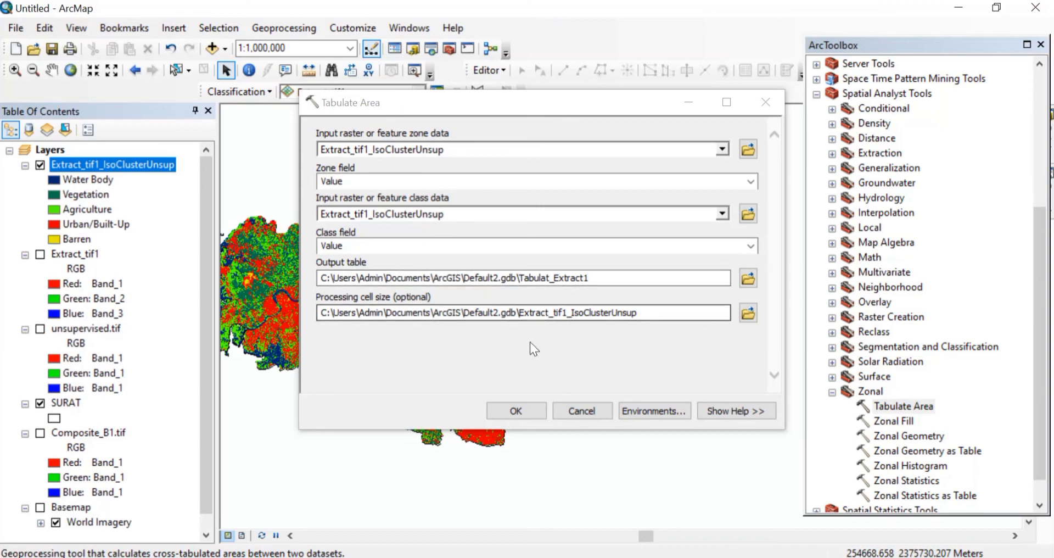
left_click(519, 410)
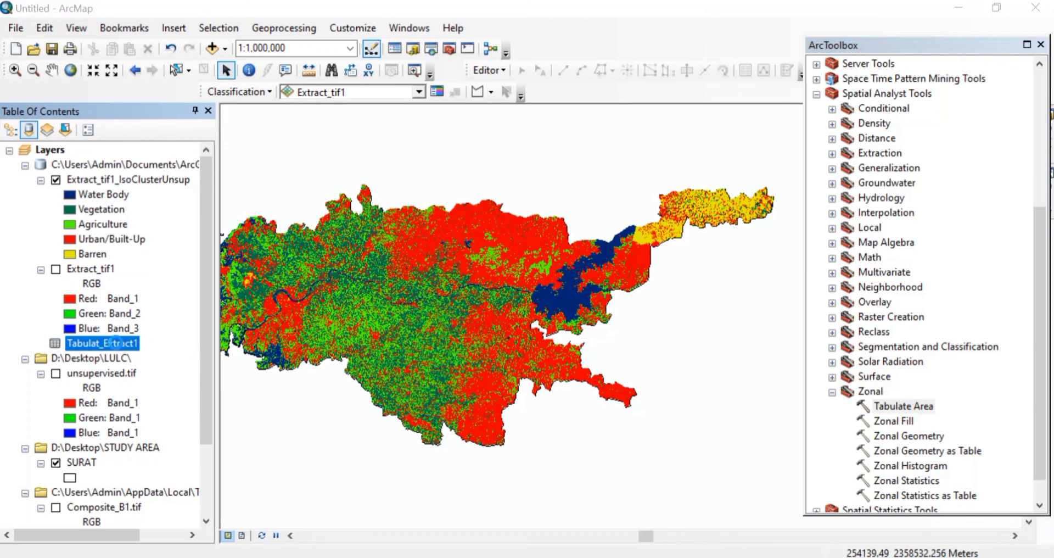
Step: Open the Tabulat_Extract1 table, examine the tabulated area of each class value, and close it
double_click(116, 343)
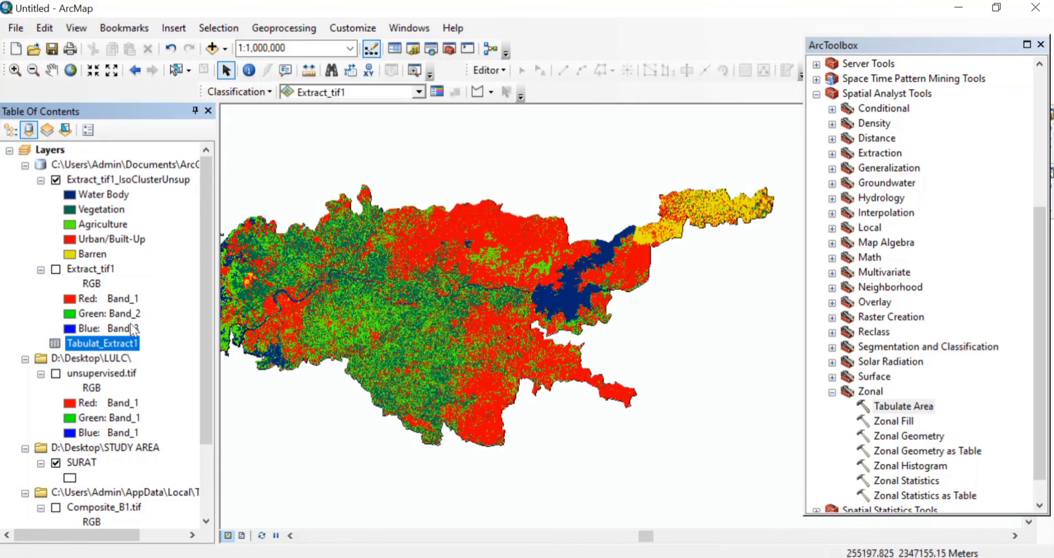
right_click(107, 341)
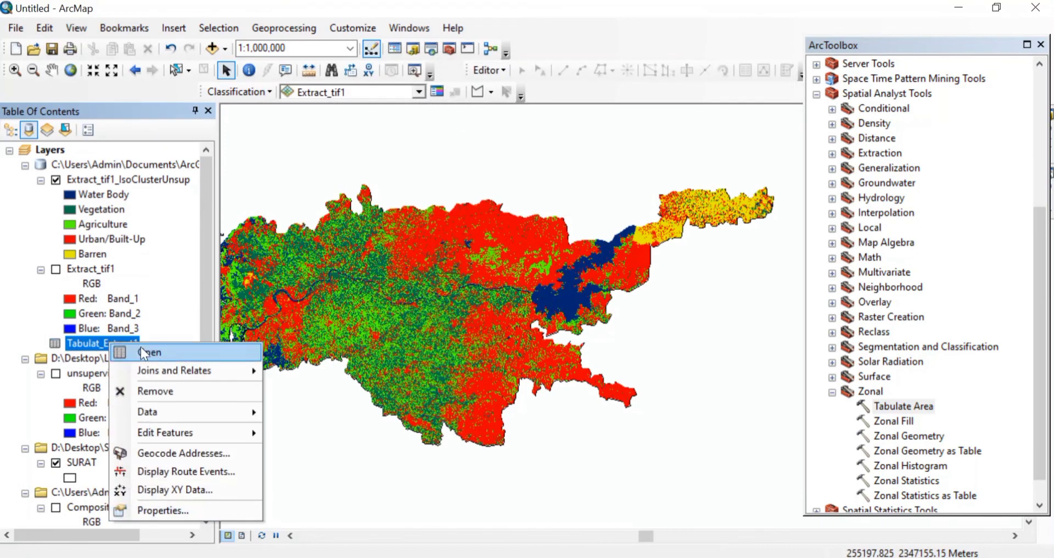
left_click(140, 346)
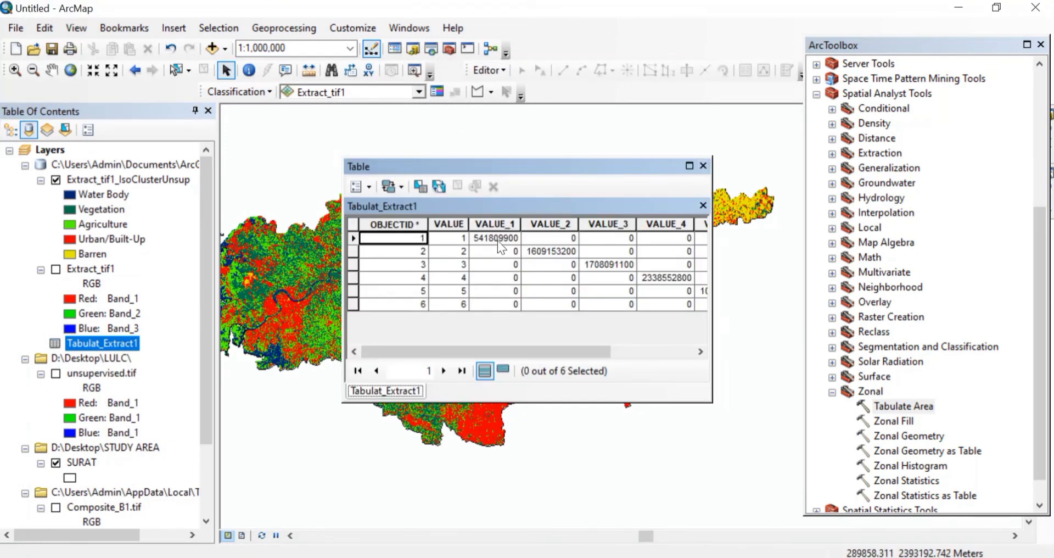
left_click(497, 240)
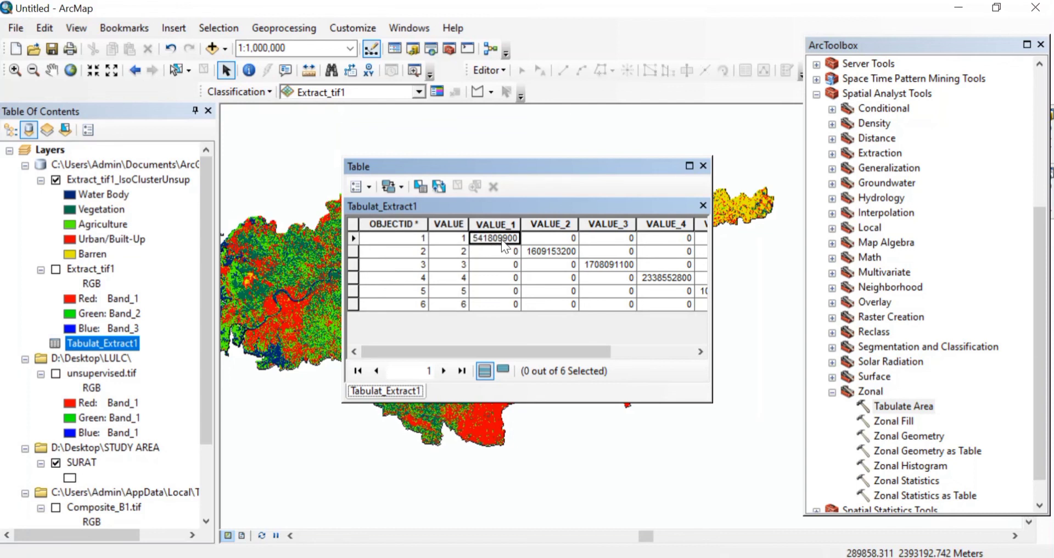
key("Left")
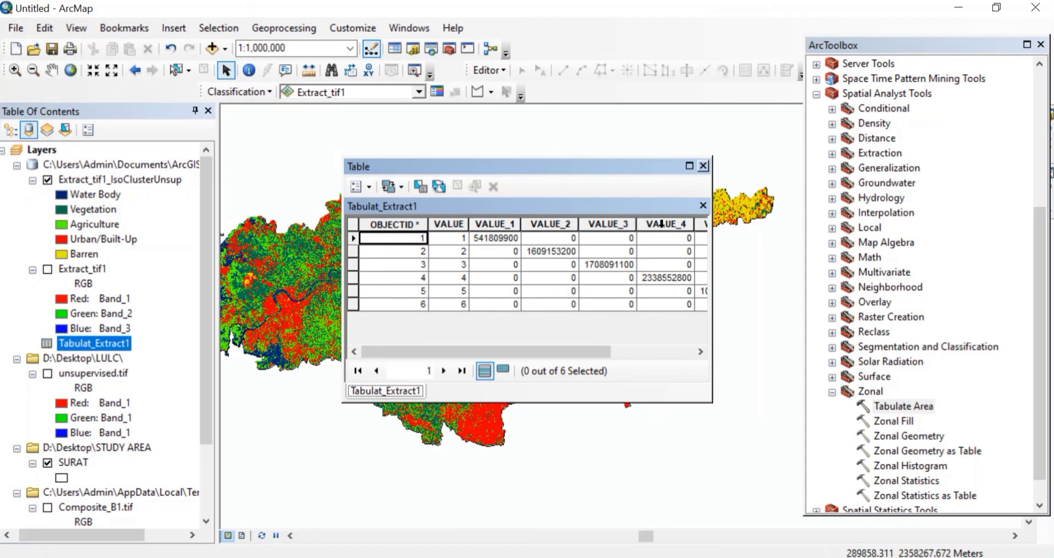
left_click(703, 165)
Step: Reopen the attribute table of Extract_tif1_IsoClusterUnsup to compare its Area values with the tabulated areas, and close it
left_click(137, 183)
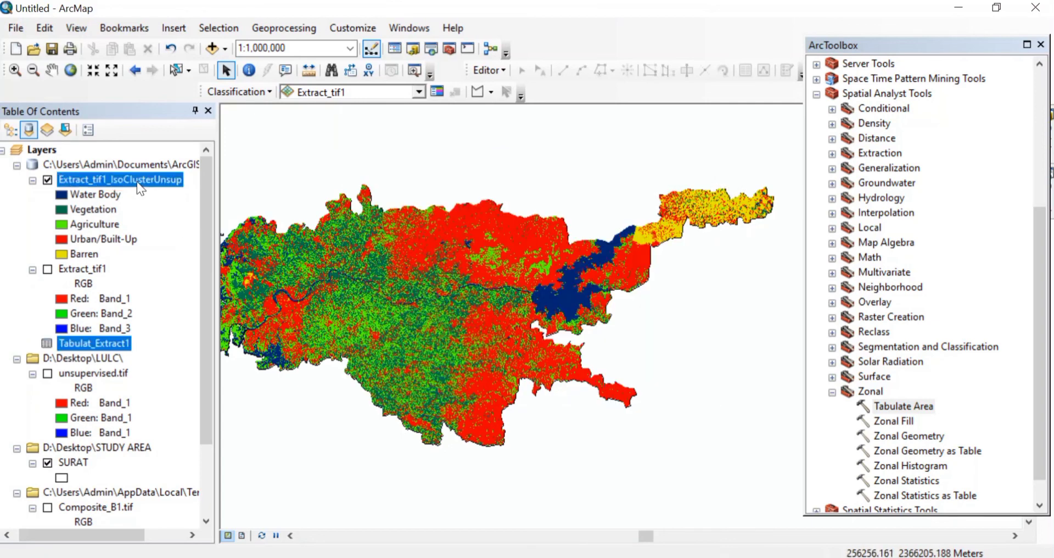
right_click(137, 183)
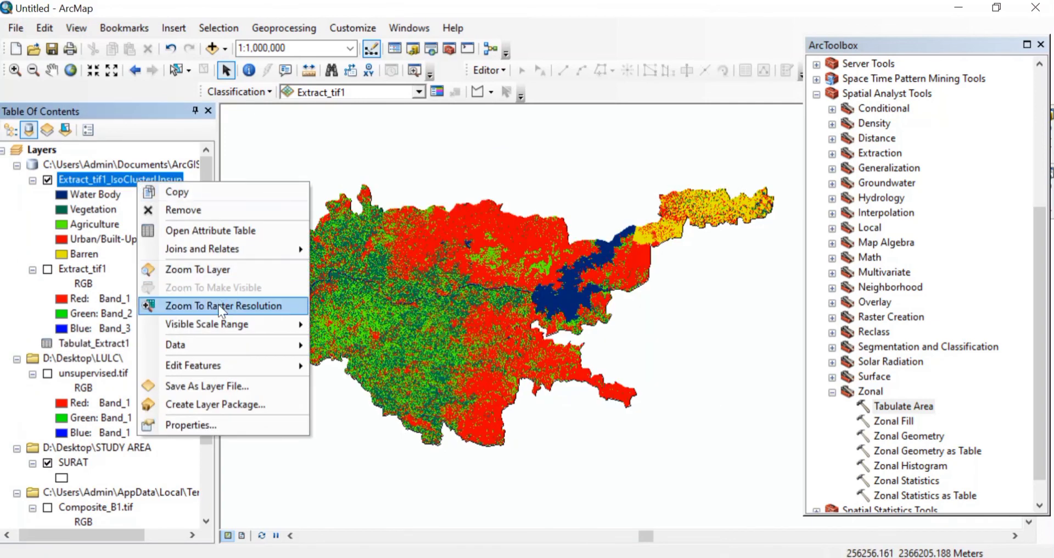
left_click(222, 232)
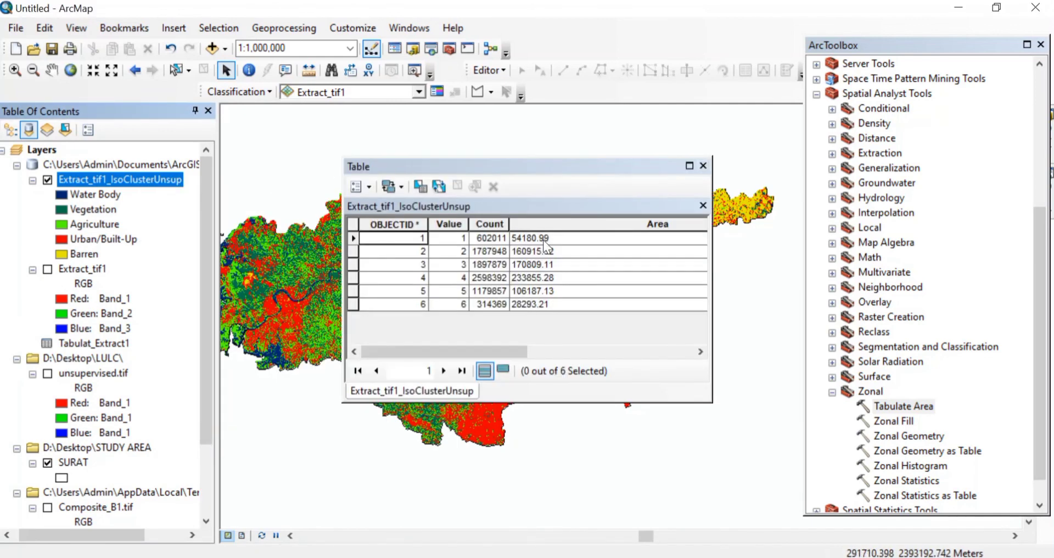
left_click(532, 239)
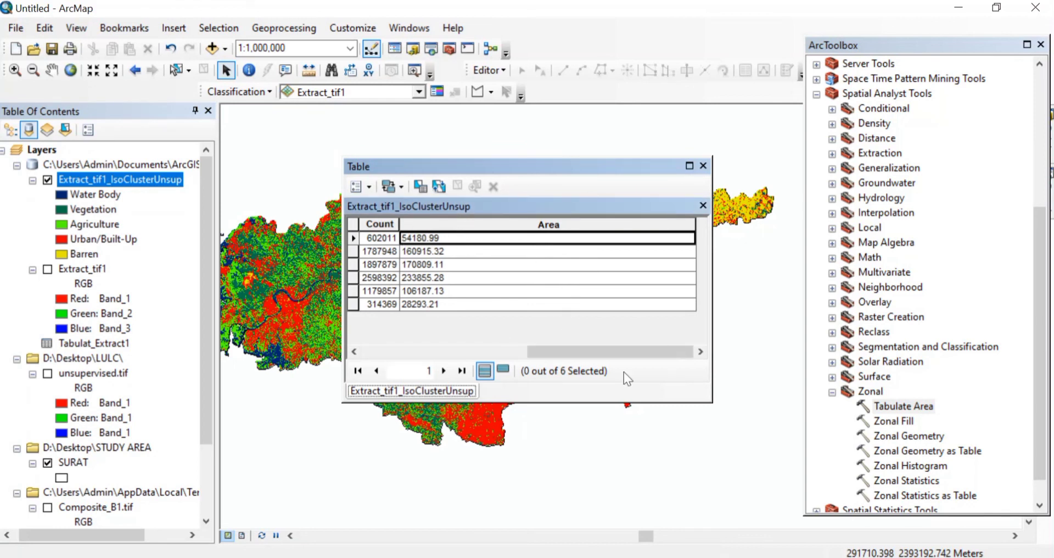
left_click(702, 166)
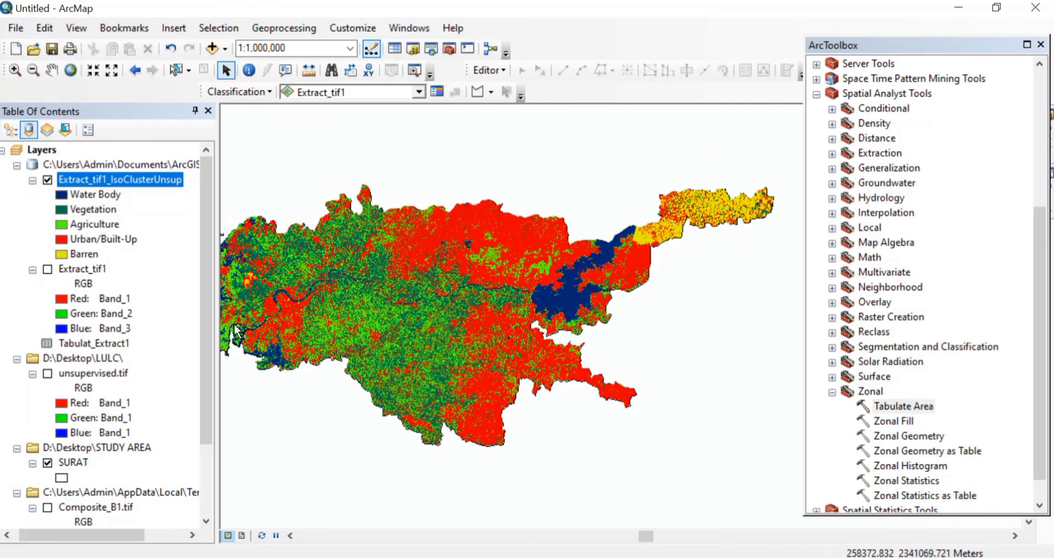
scroll(133, 390, "down", 2)
scroll(133, 391, "up", 2)
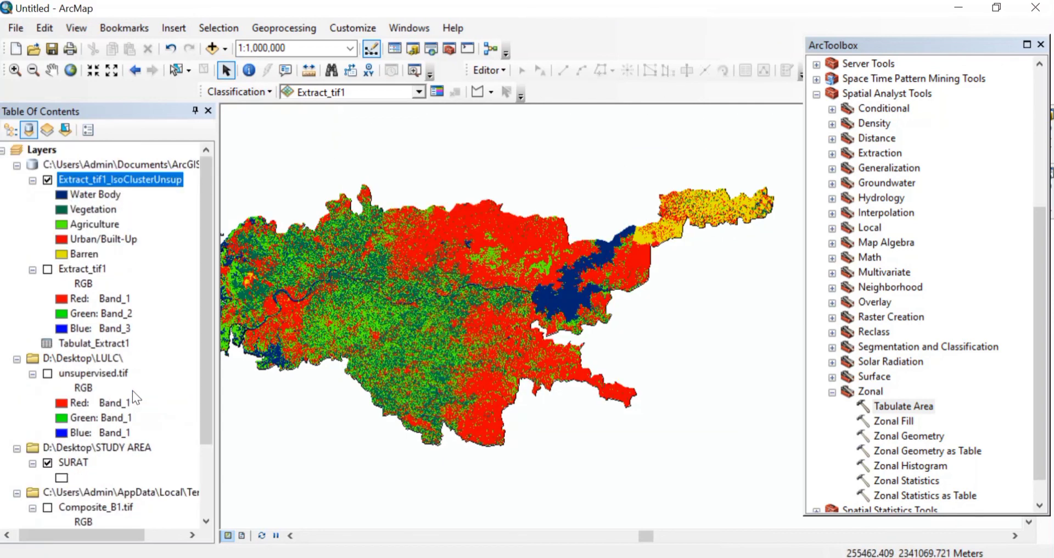